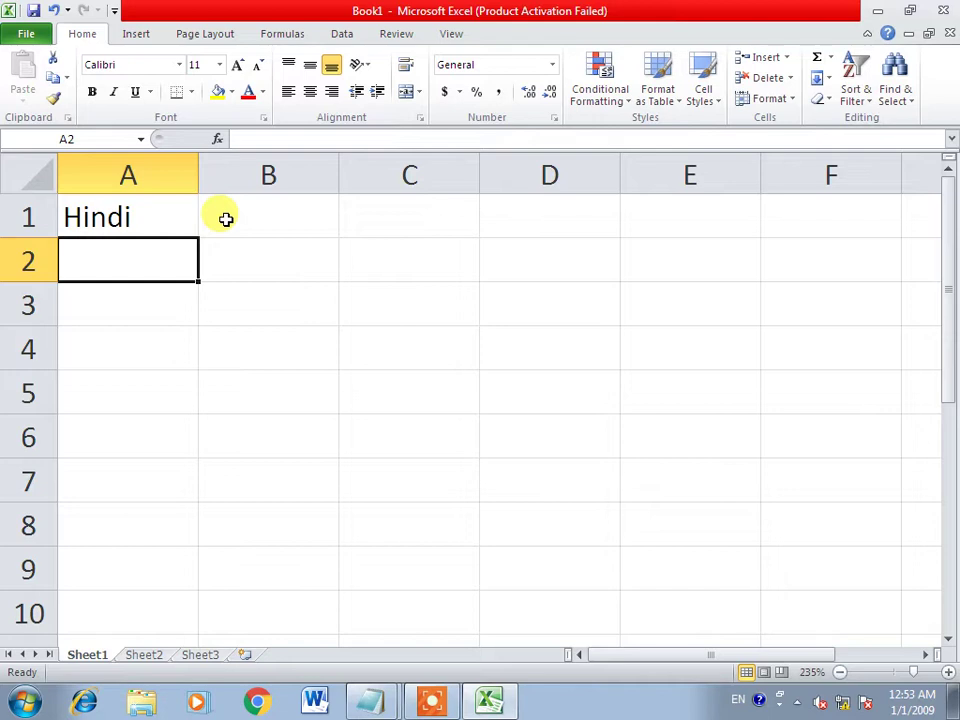
- Enter 90 in cell A2 under the Hindi heading, and overwrite it with 500 and with 1000
text(90)
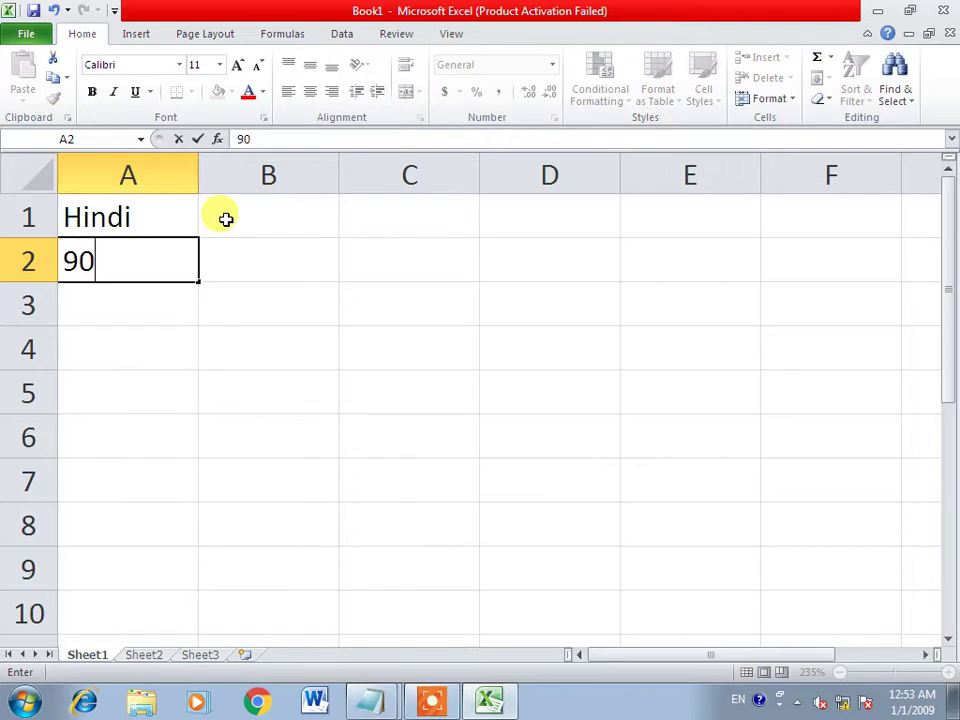
key(Return)
key(Up)
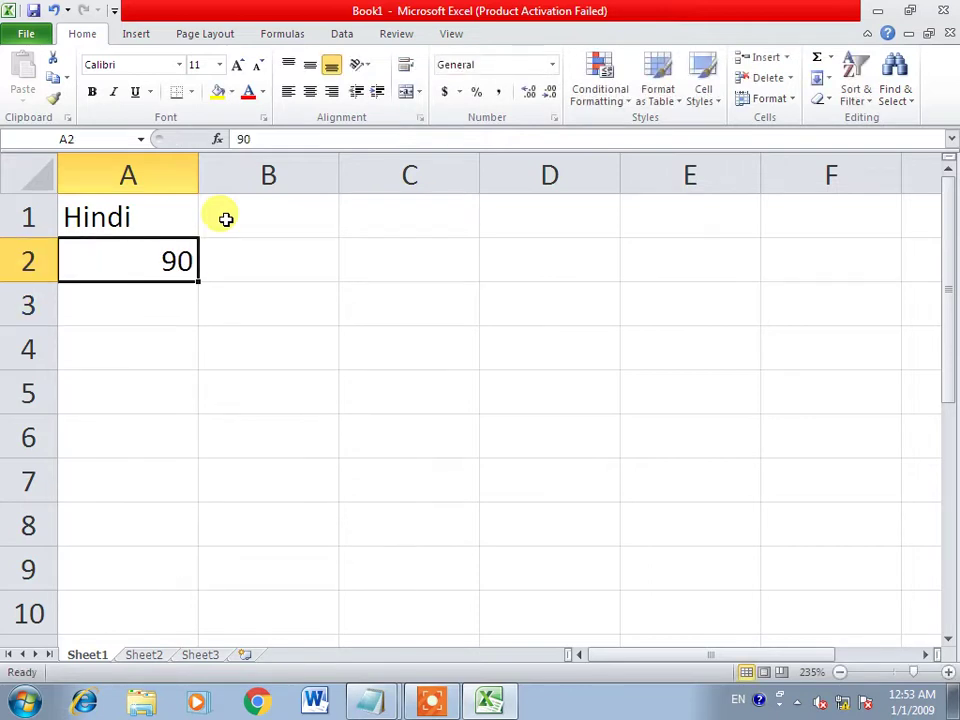
text(500)
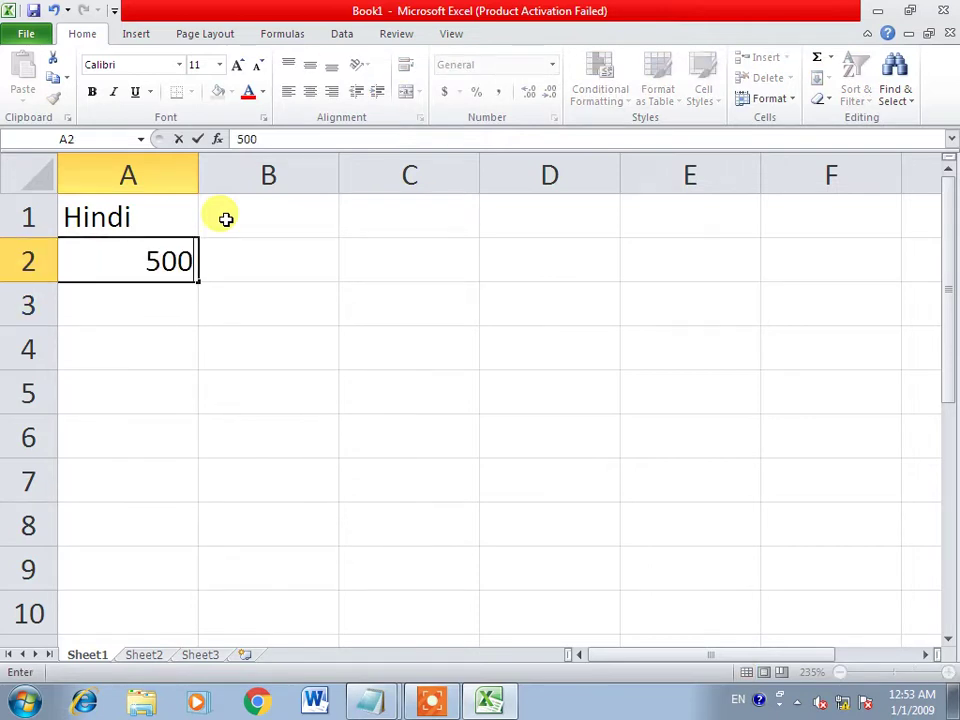
key(Return)
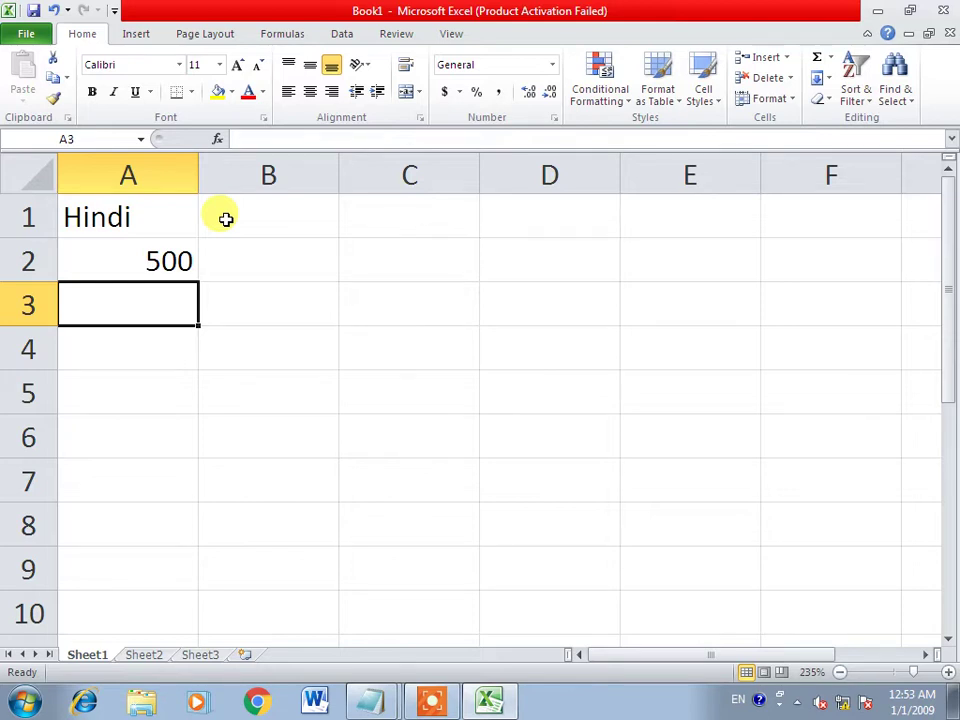
key(Up)
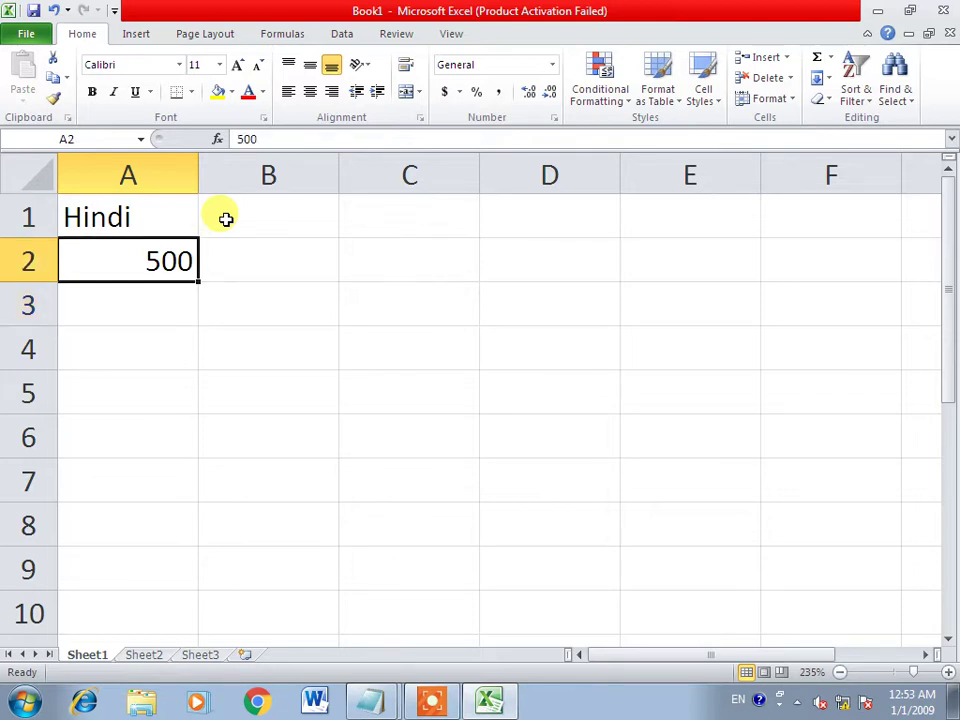
text(1000)
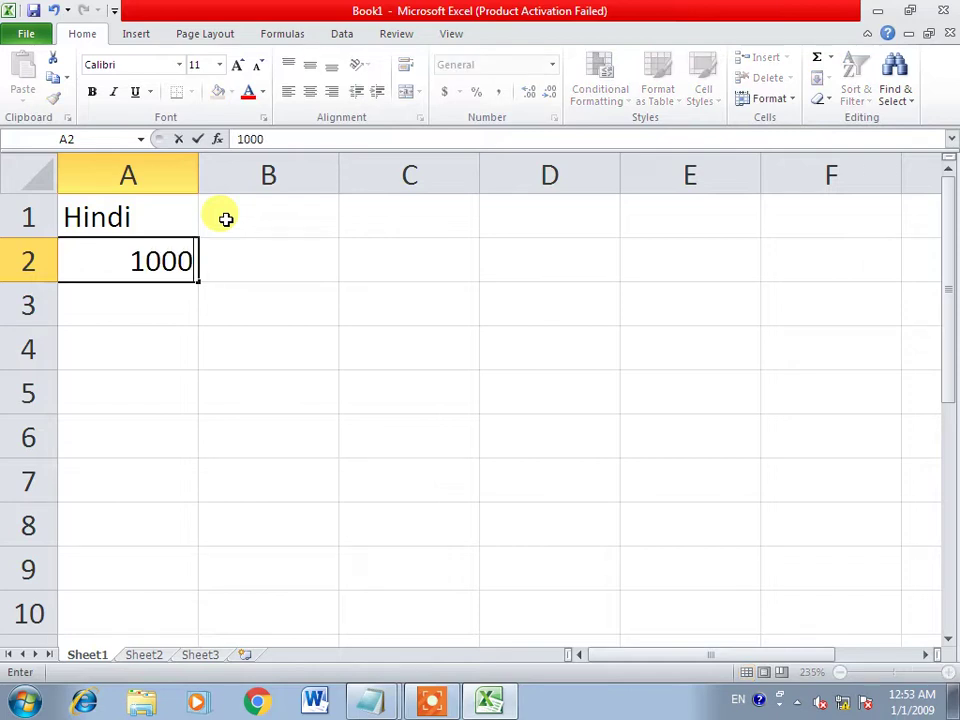
key(Return)
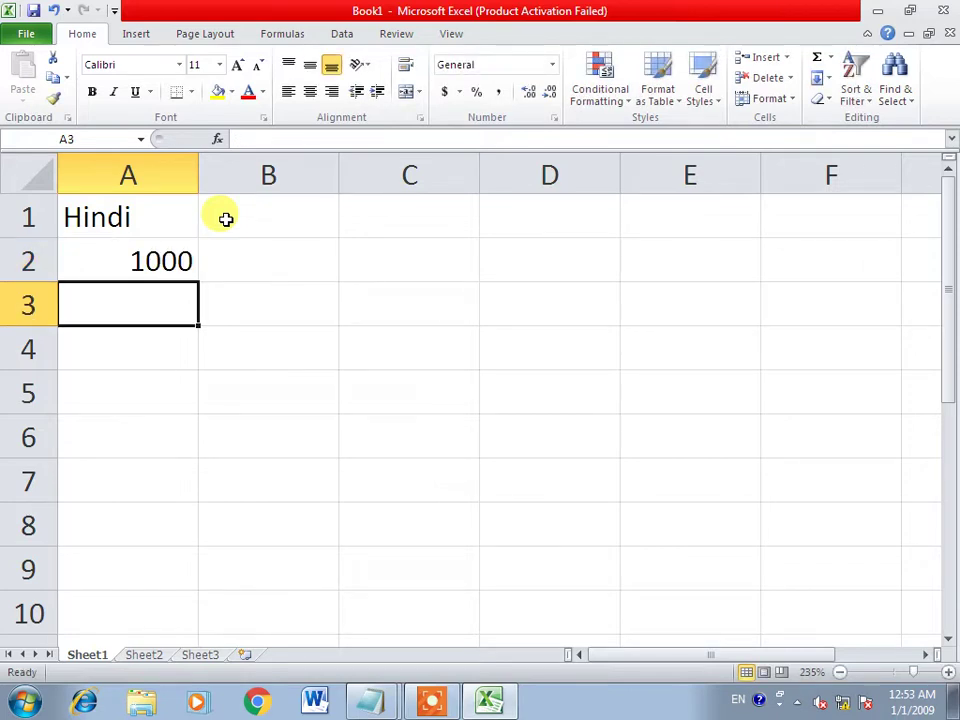
- Replace the mark in cell A2 with -50, and clear the cell
key(Up)
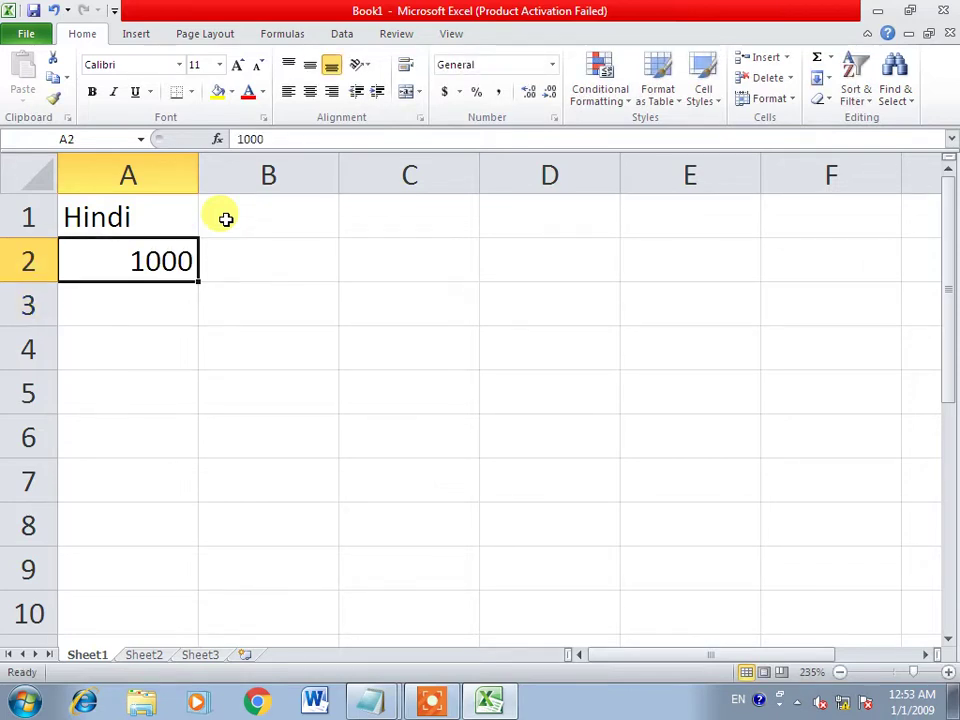
text(-0)
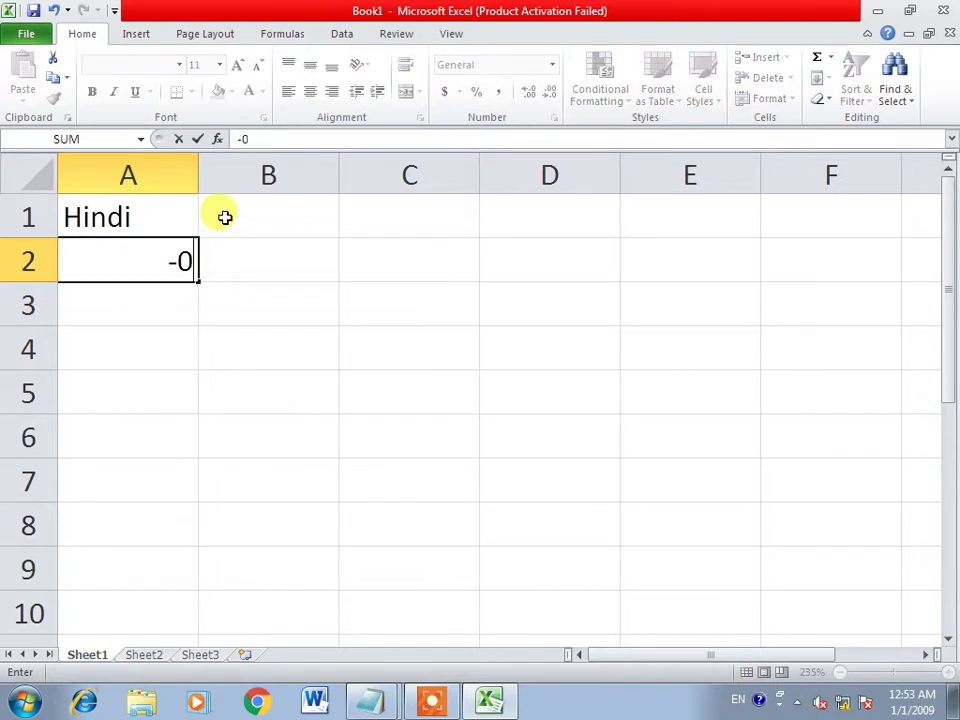
key(BackSpace)
text(20)
key(BackSpace)
key(BackSpace)
text(50)
key(Return)
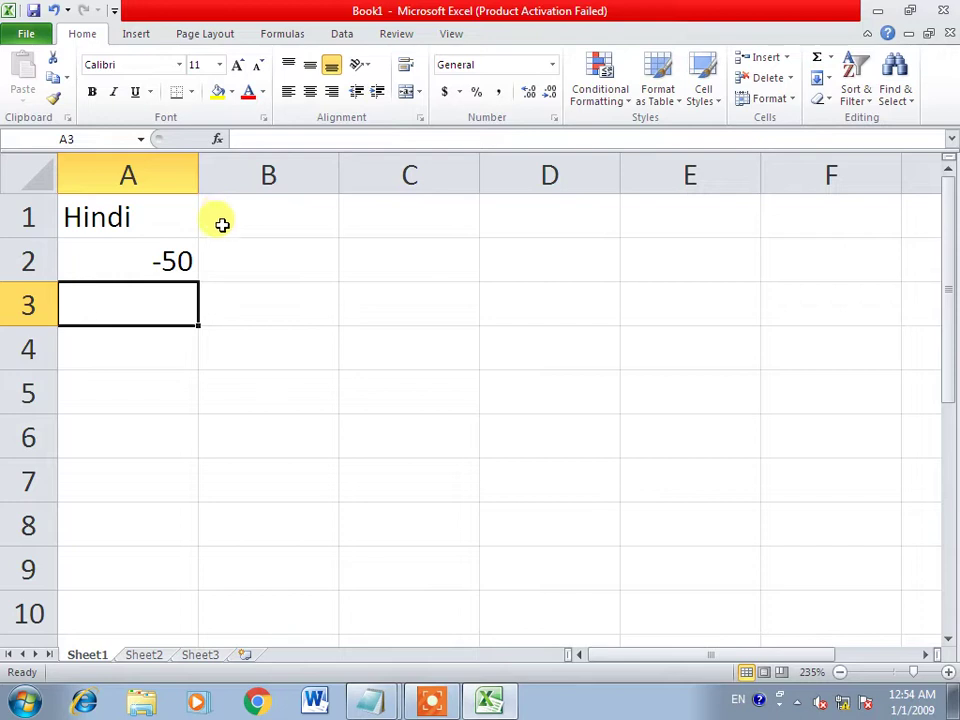
click(127, 274)
key(Delete)
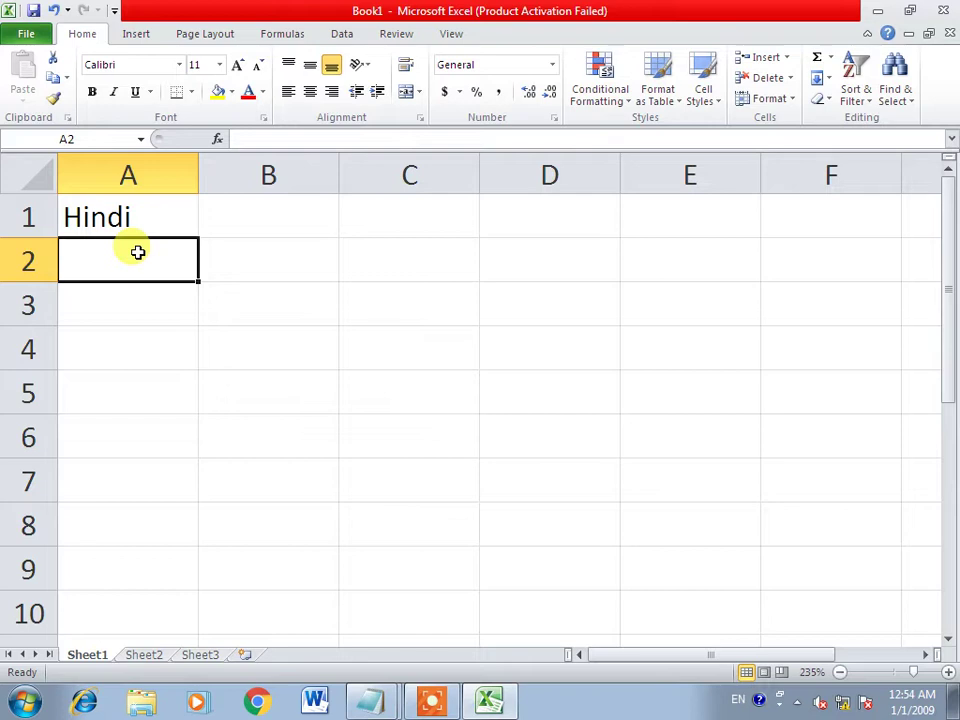
- Add data validation to cell A2 that allows only whole numbers between 0 and 100
click(343, 35)
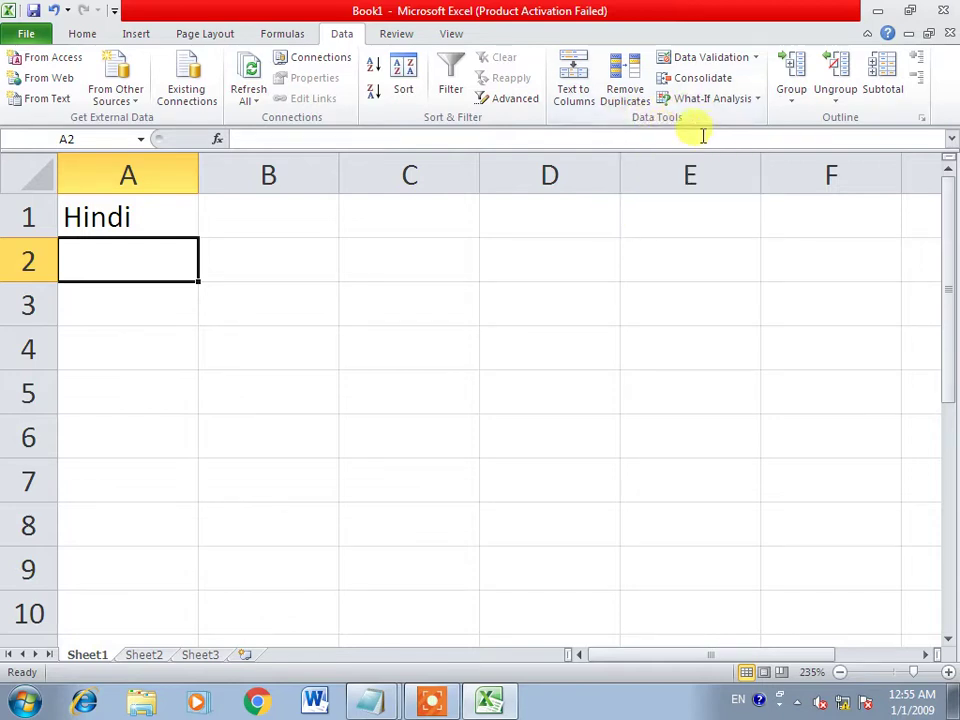
click(720, 58)
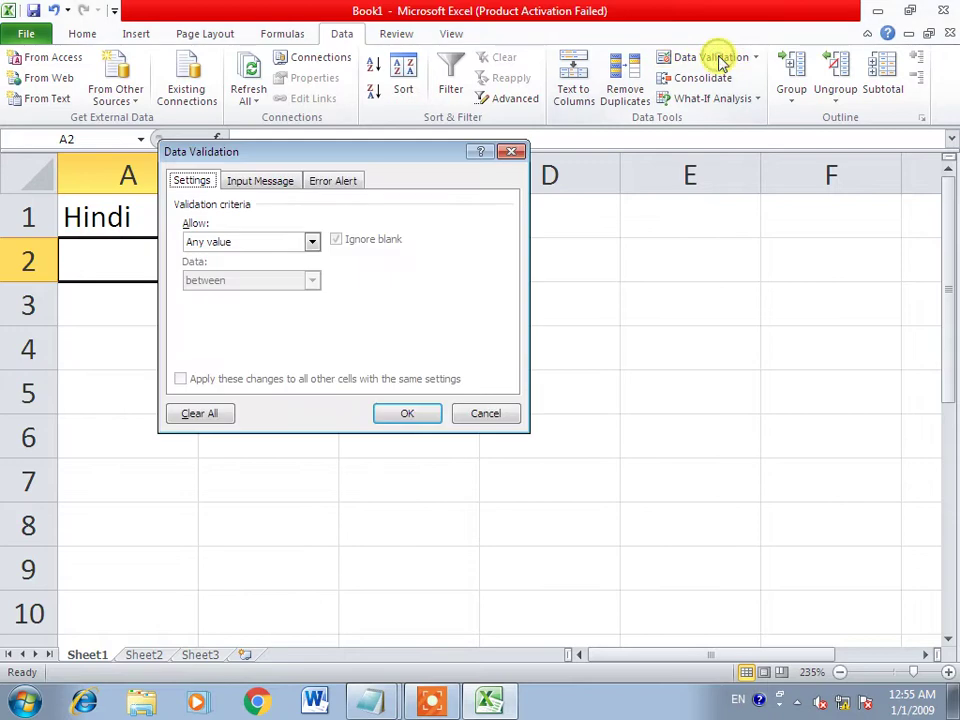
drag(420, 154, 561, 249)
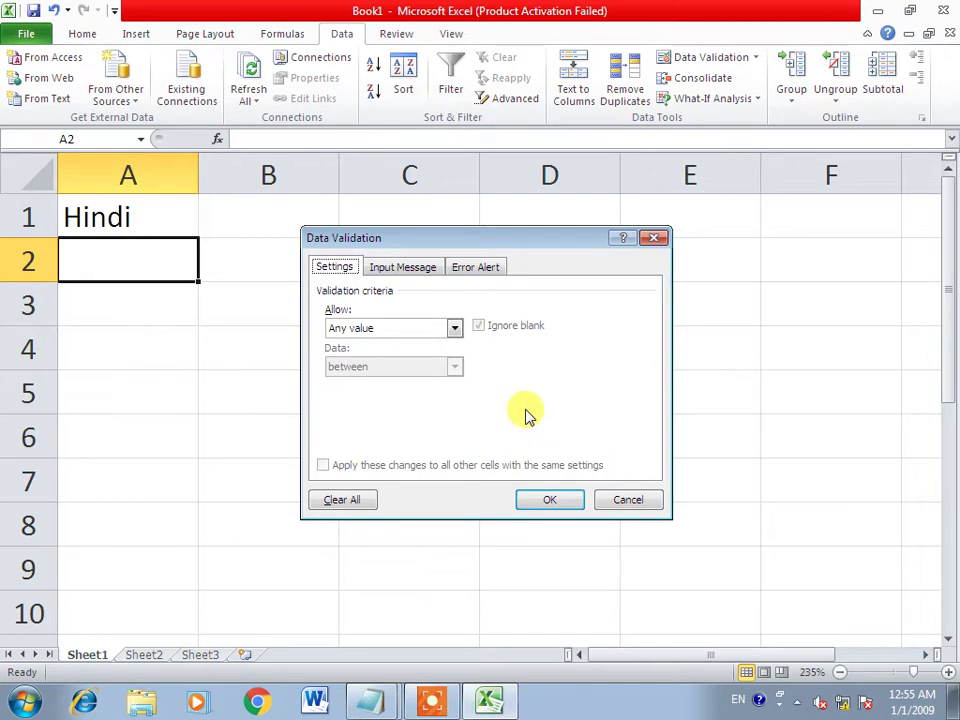
click(371, 328)
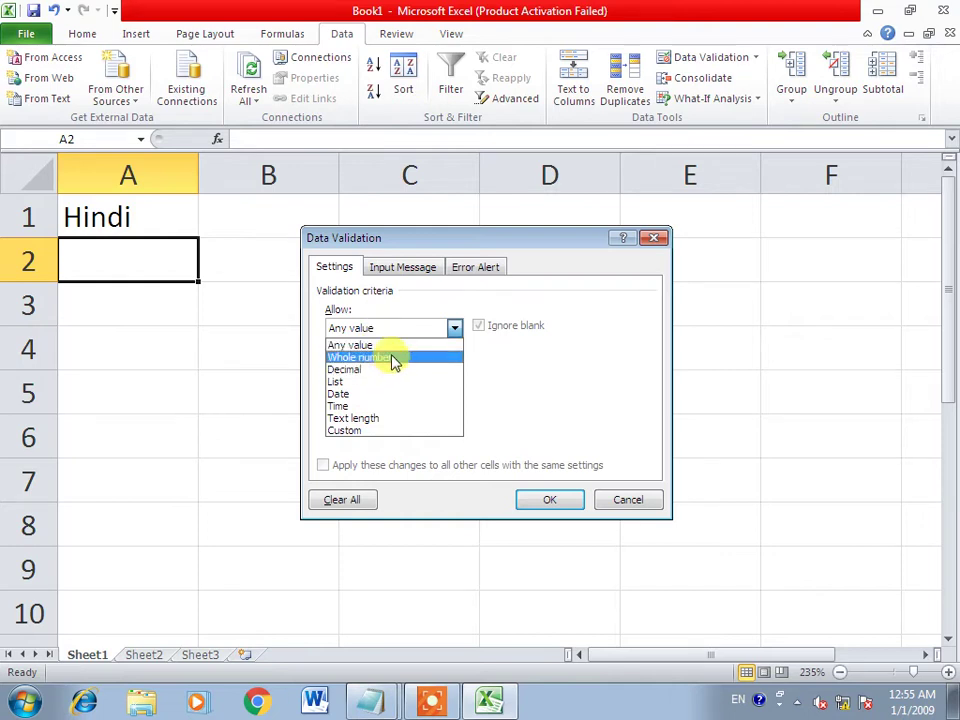
click(395, 358)
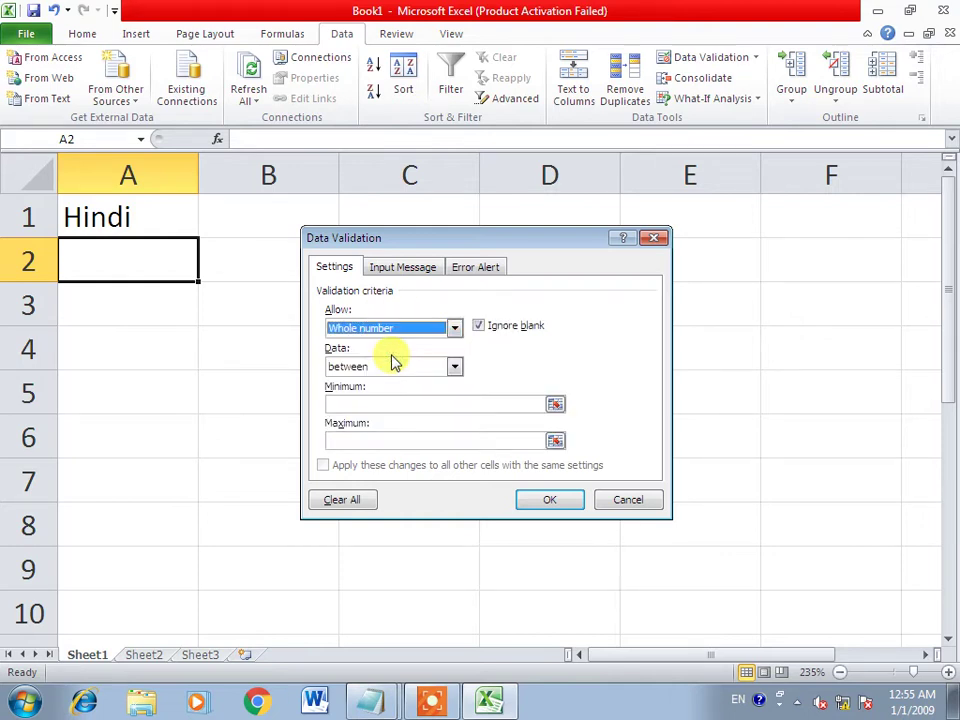
click(408, 370)
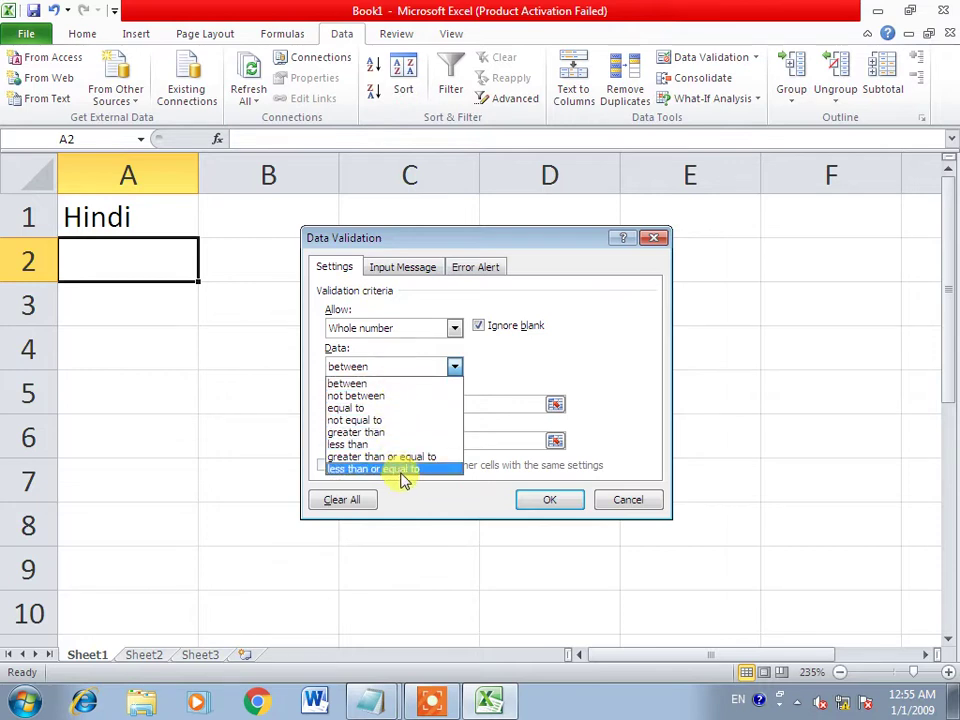
click(394, 384)
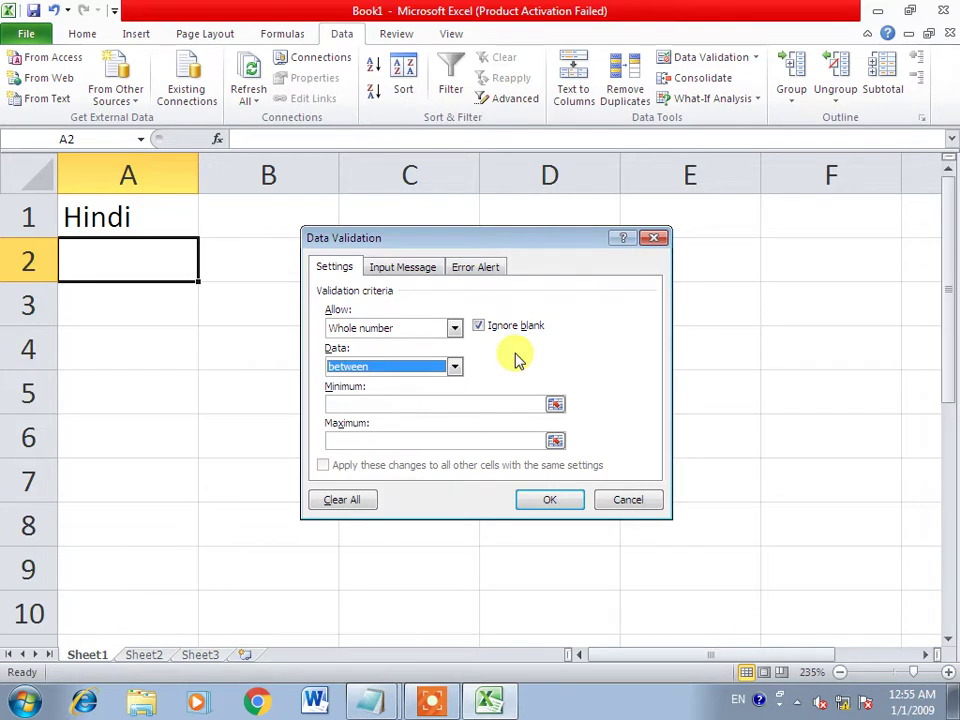
click(379, 404)
text(0)
click(378, 439)
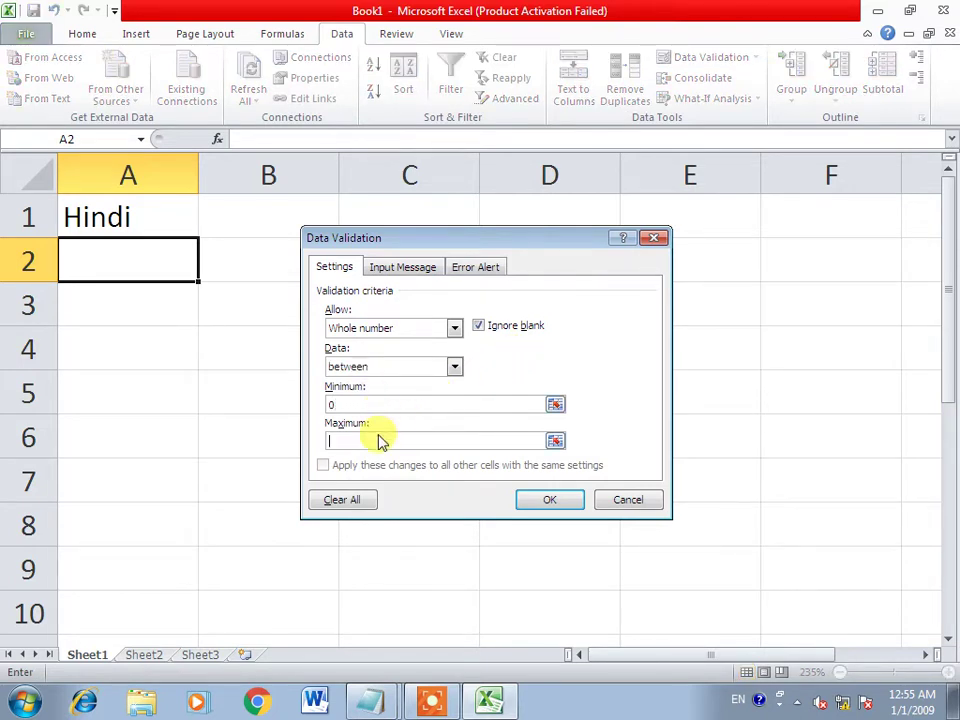
text(100)
click(555, 500)
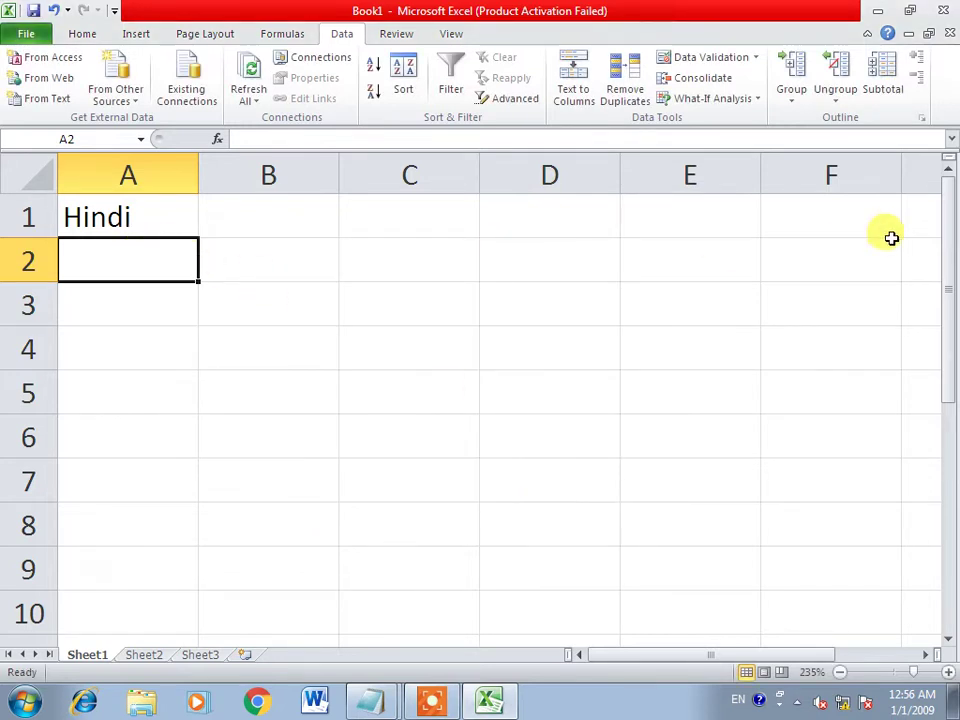
- Test the validation of cell A2 by entering 50 and trying to change it to 500, and clear the cell
text(50)
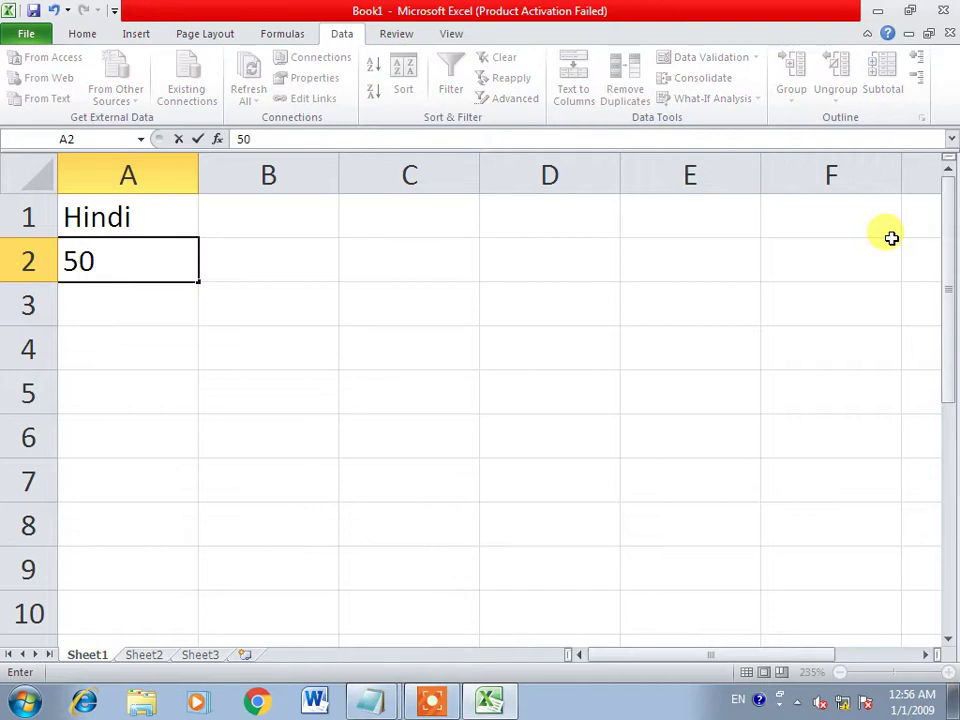
key(Return)
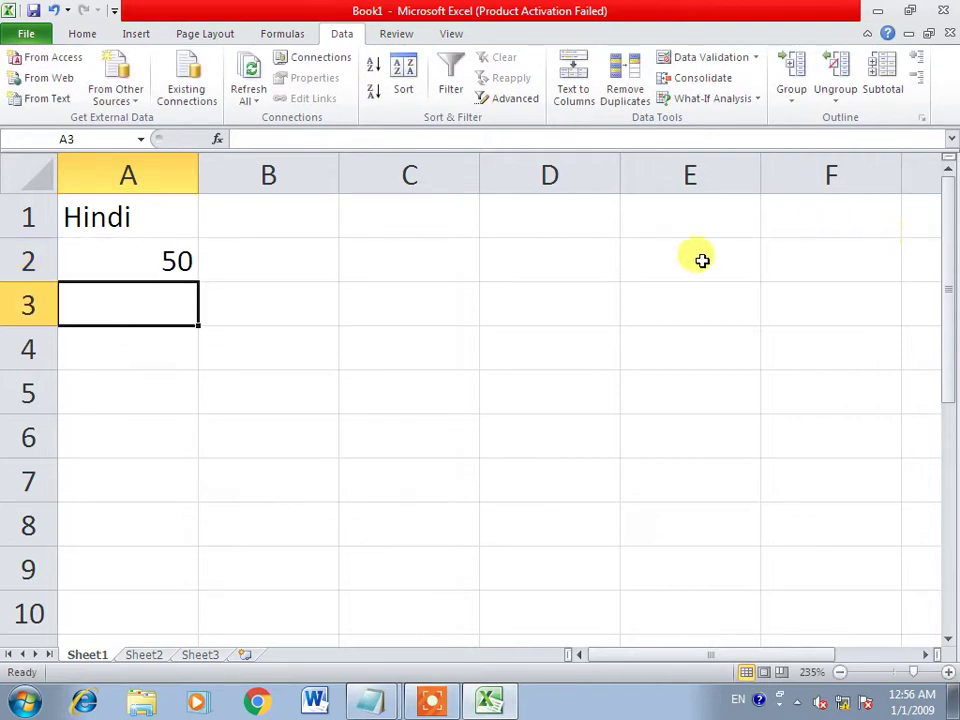
click(87, 270)
key(F2)
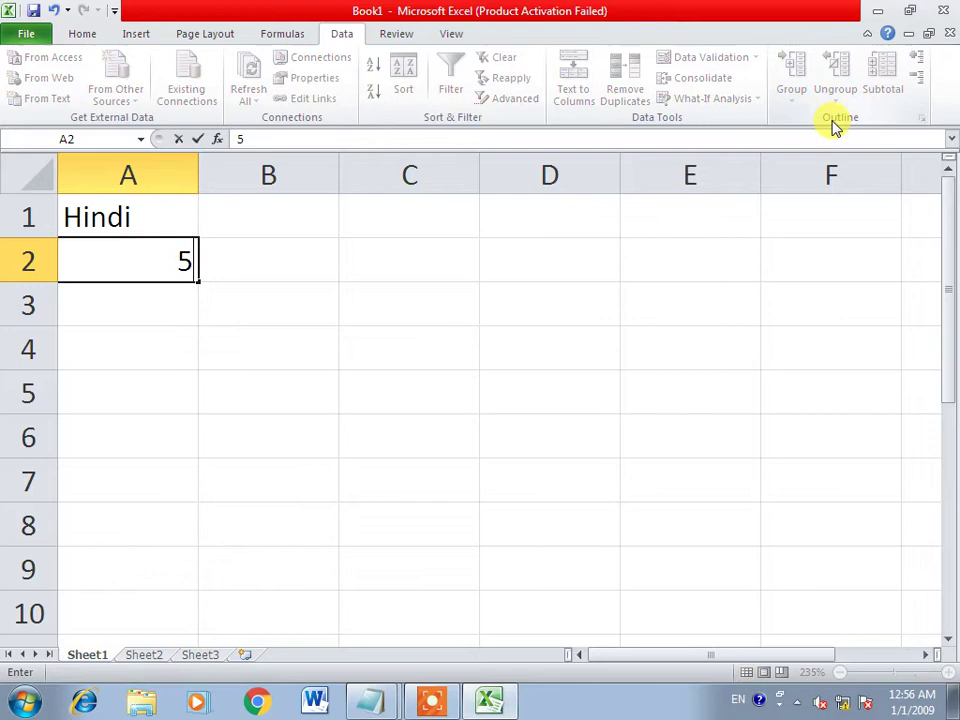
text(00)
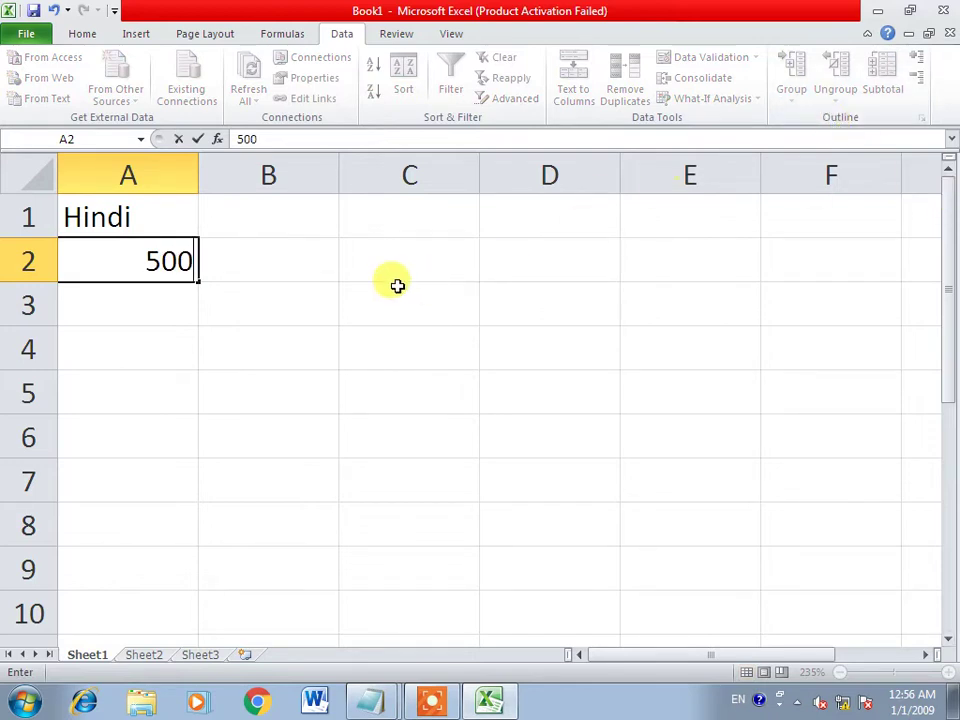
key(Return)
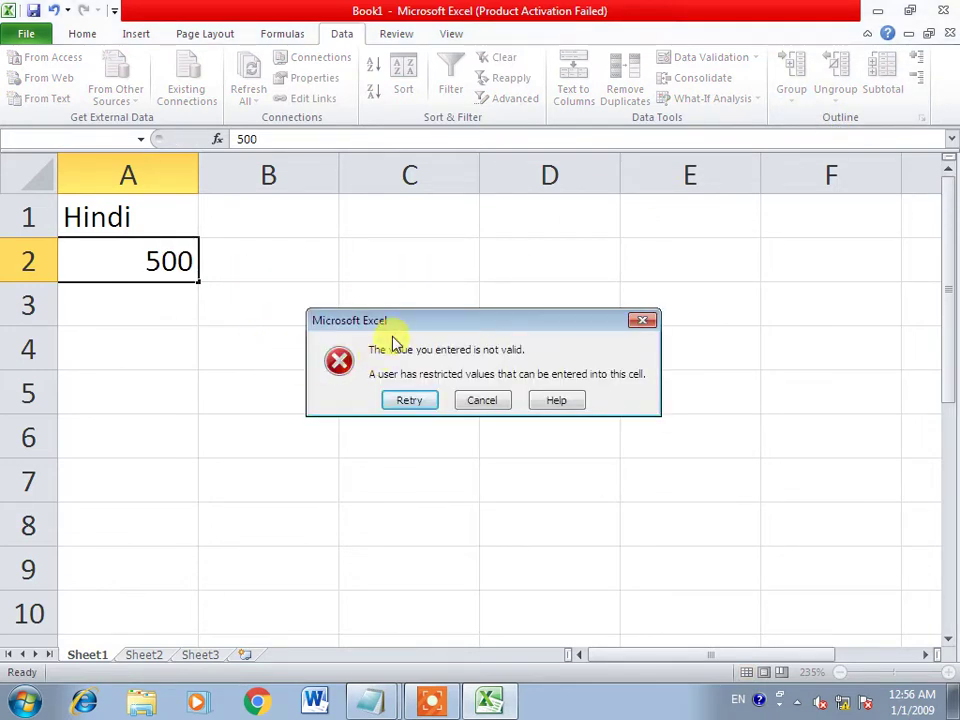
drag(396, 321, 312, 287)
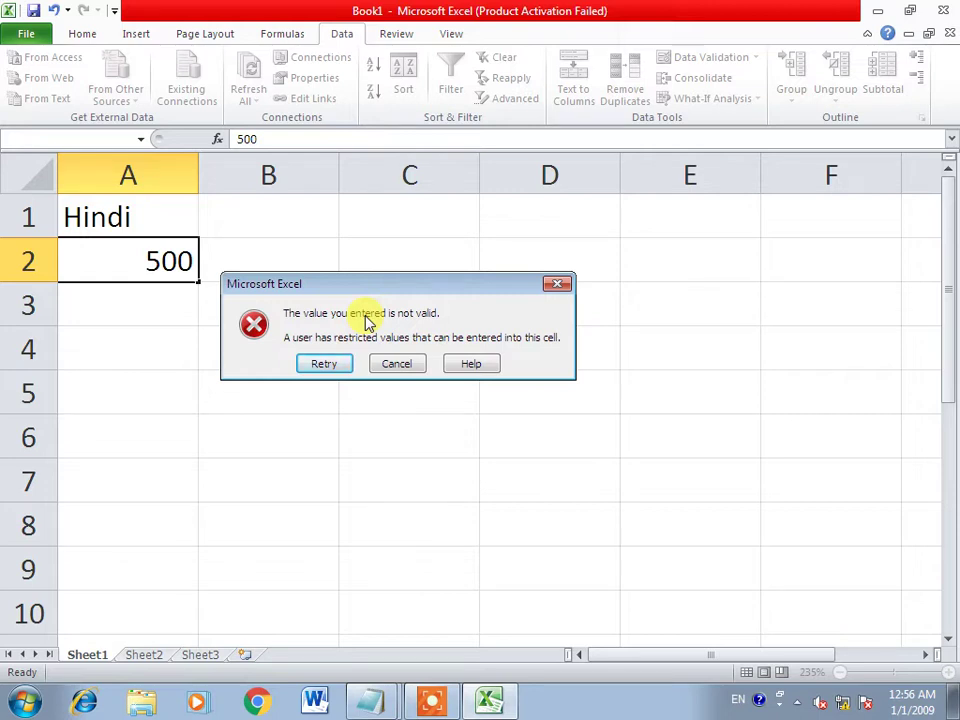
click(408, 364)
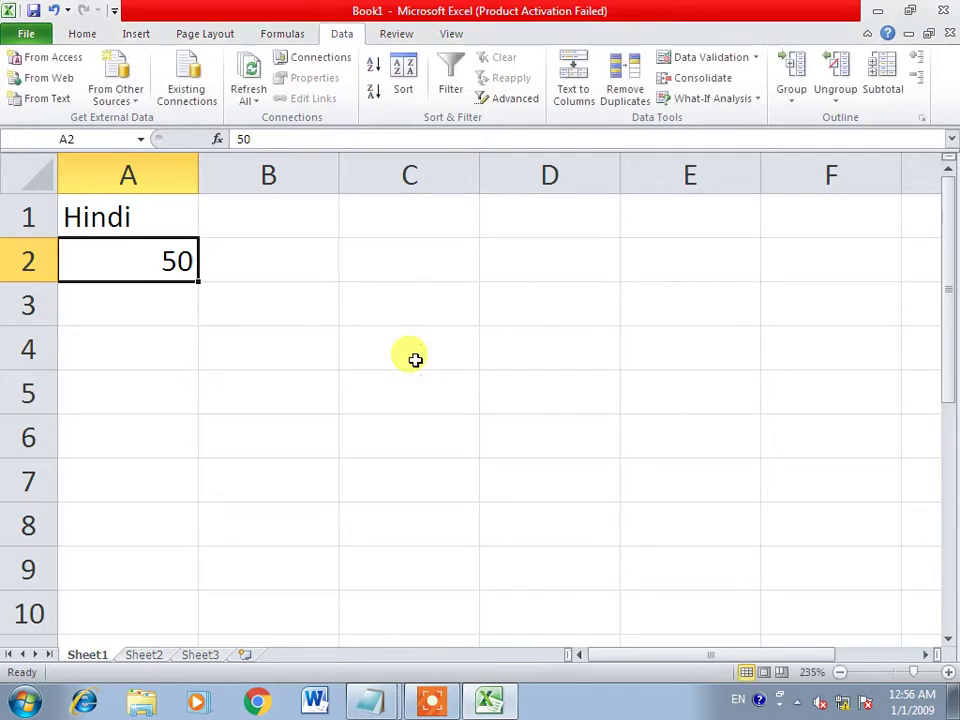
key(Delete)
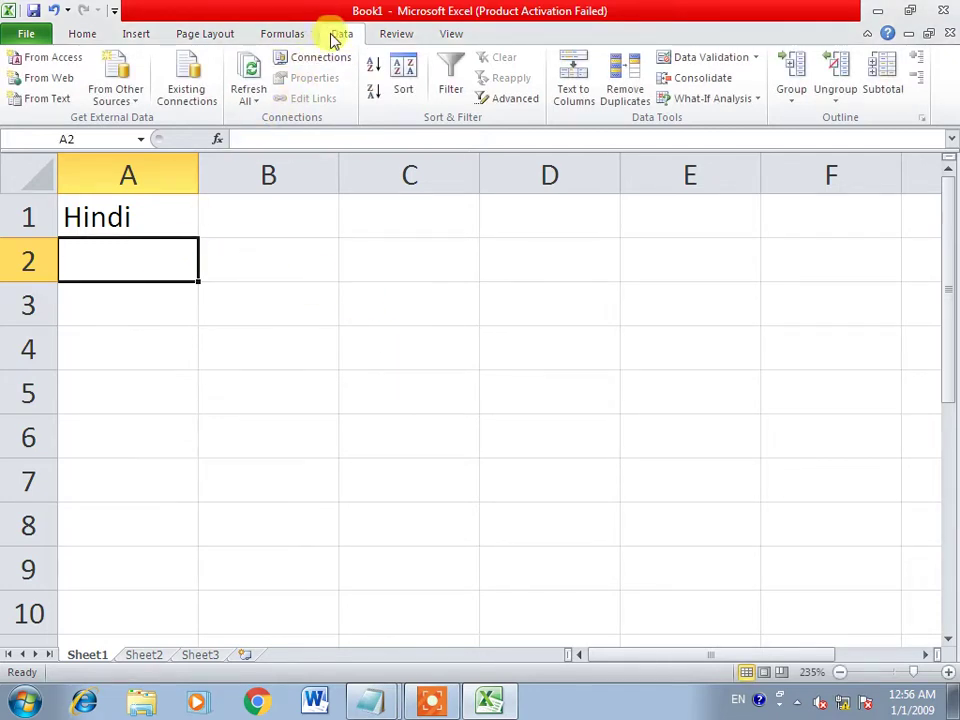
- Give A2's validation an error alert titled "Hindi Marks Error Message" with the message "Please Enter Valid Marks"
click(701, 57)
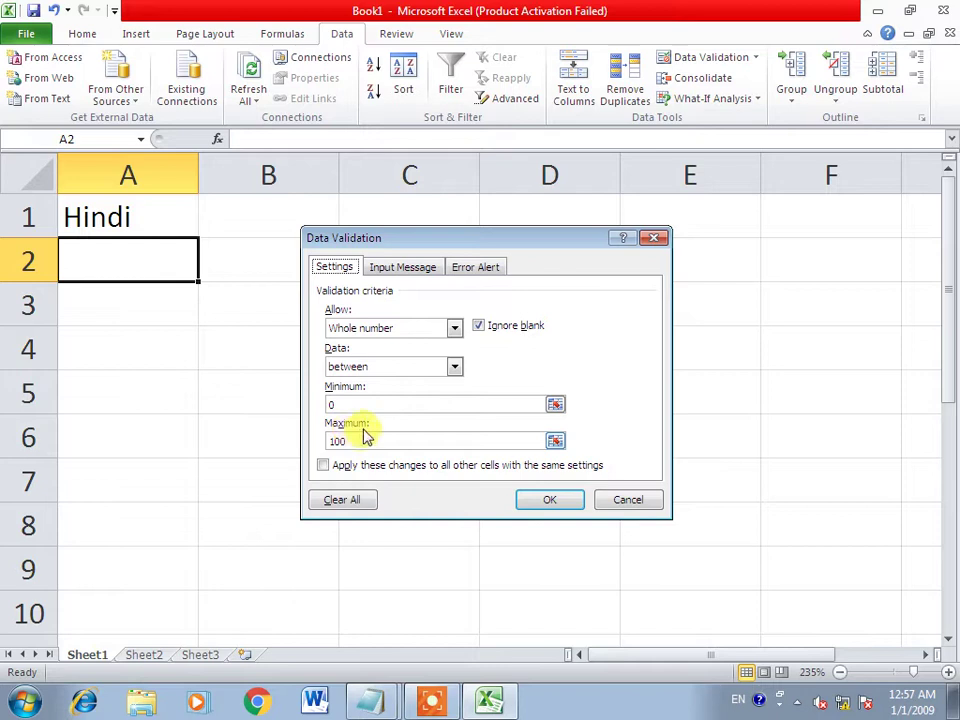
click(480, 270)
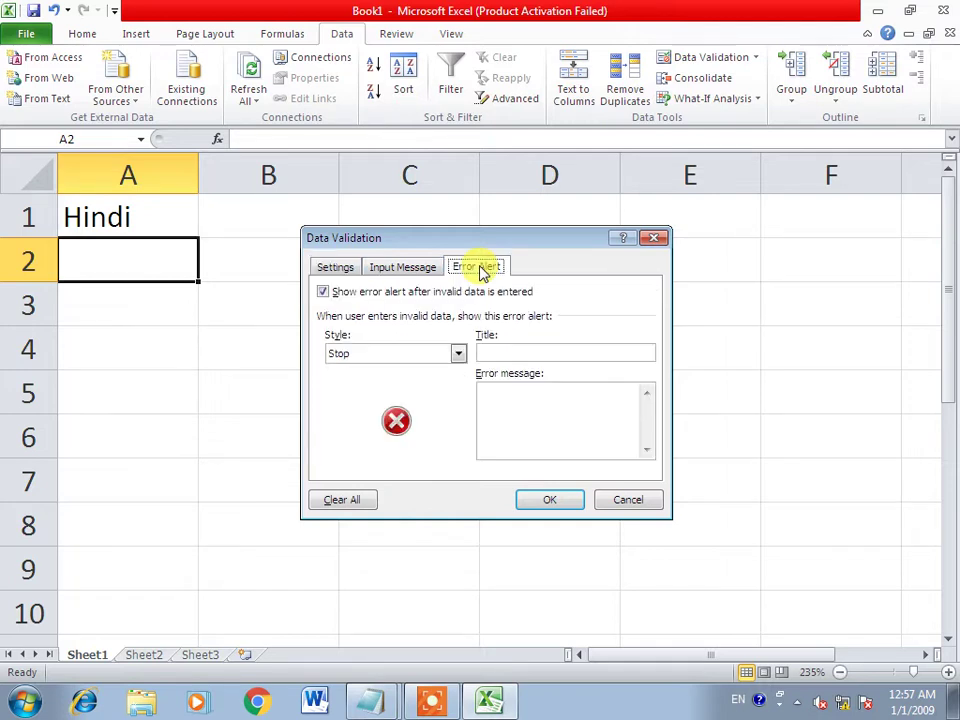
click(490, 352)
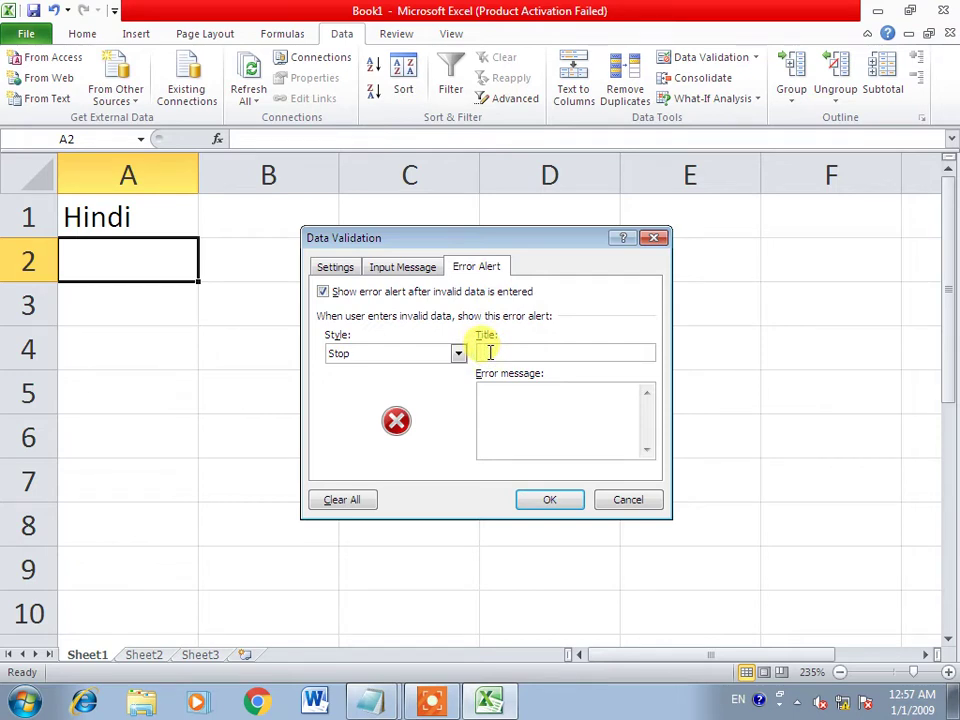
text(Hindi Marks Error Message)
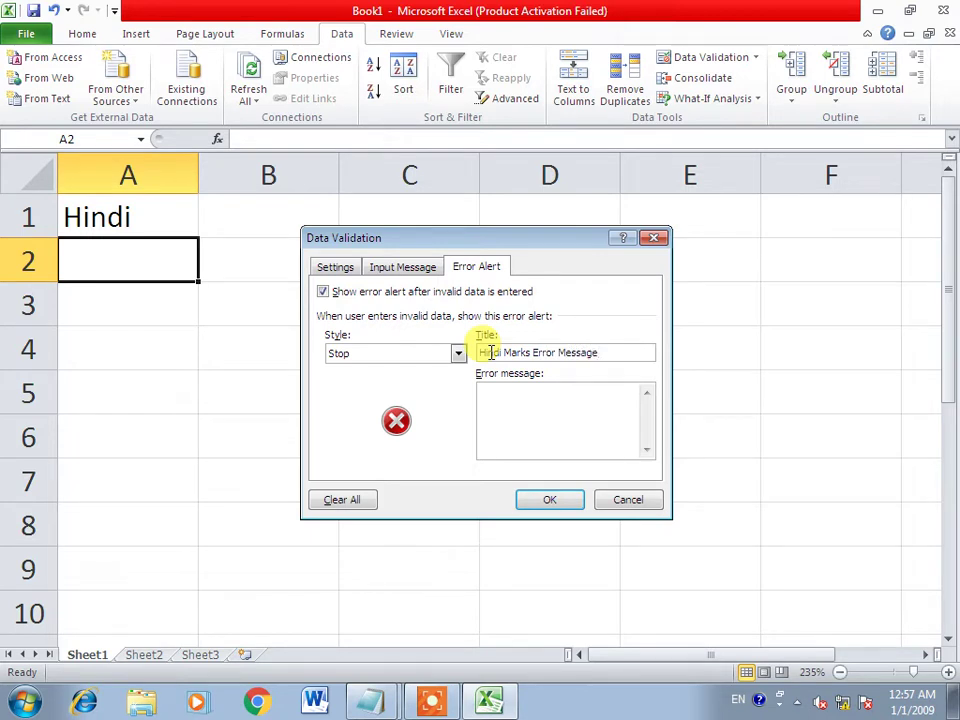
click(551, 401)
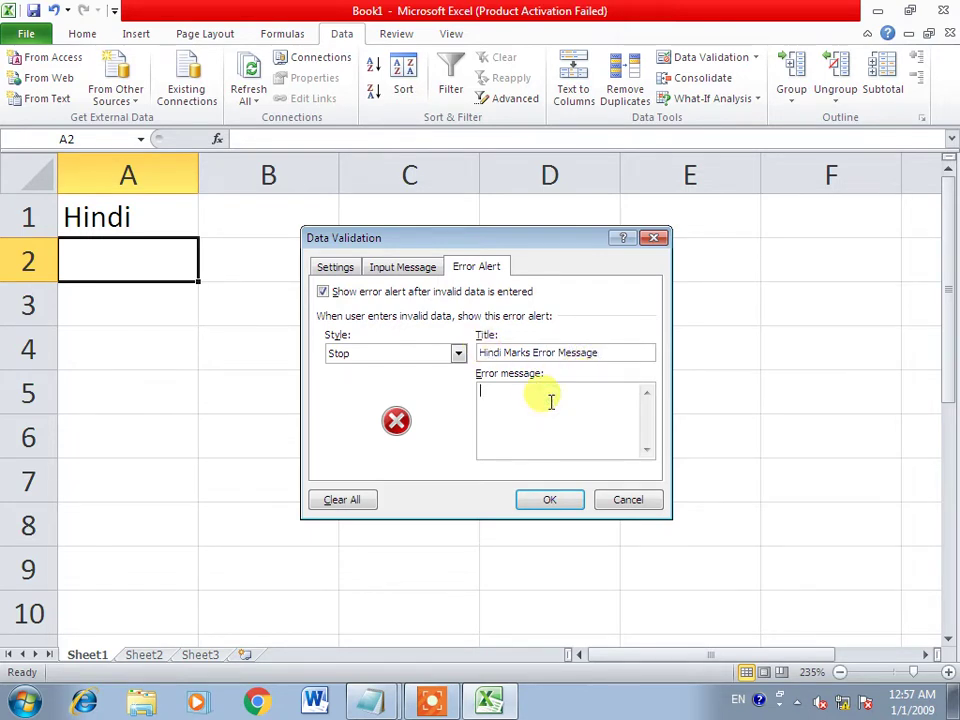
text(Please Enter Valid Marks)
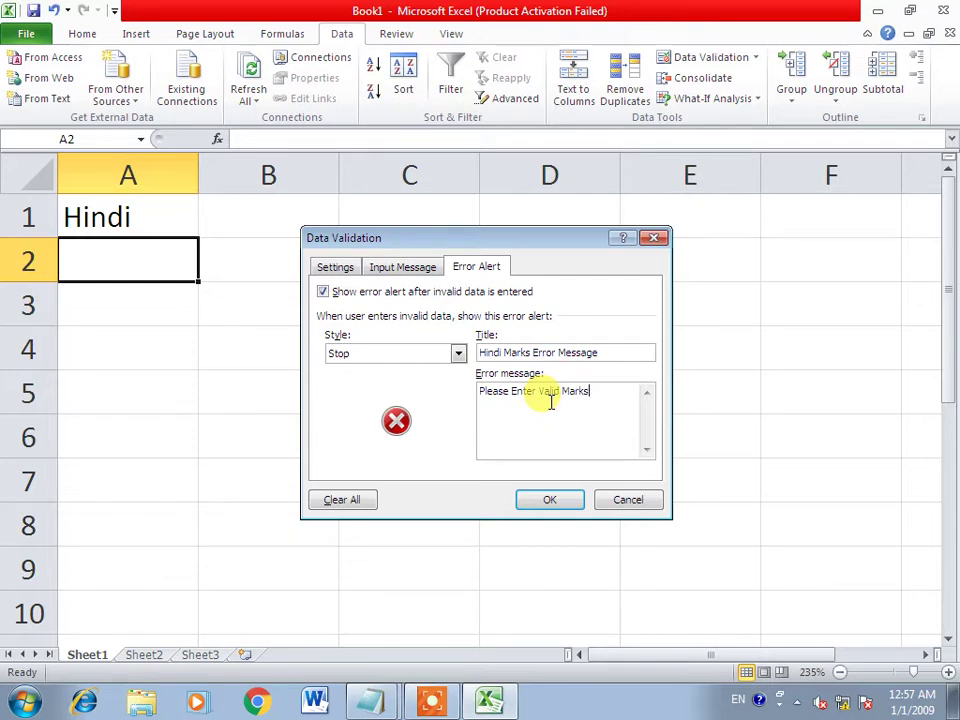
click(543, 505)
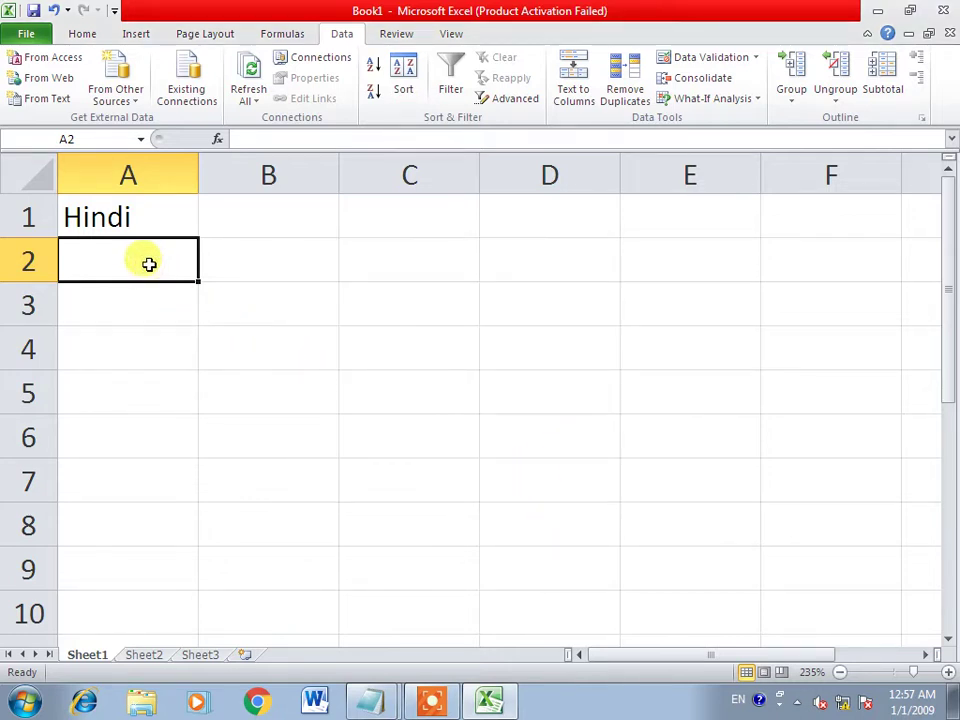
- Test the error alert of cell A2 by trying to enter -50 twice, and abandon the entry
text(-50)
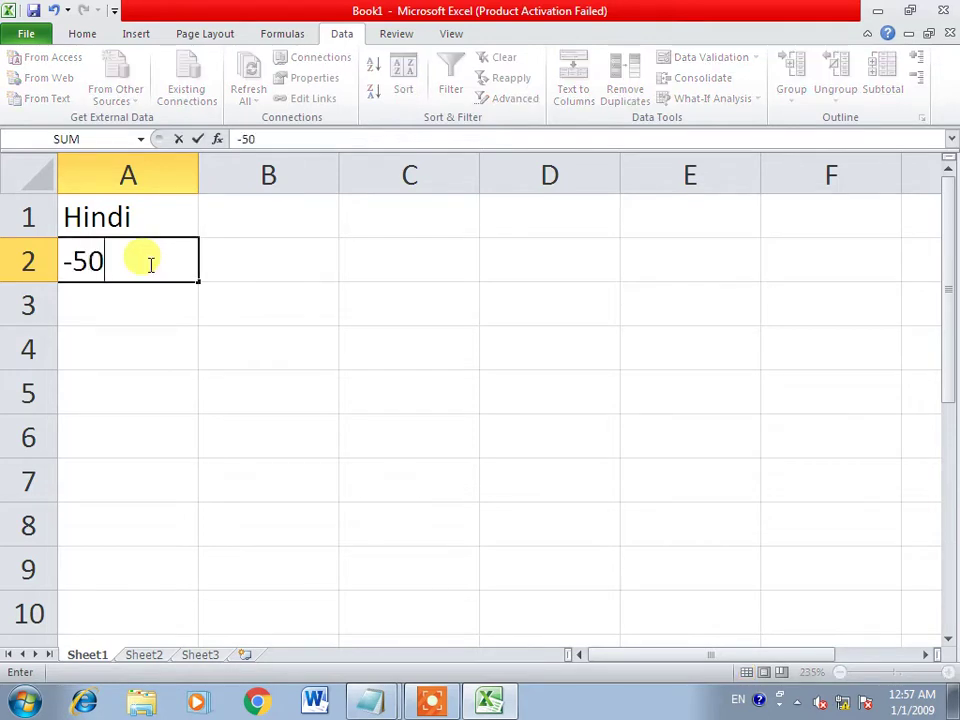
key(Return)
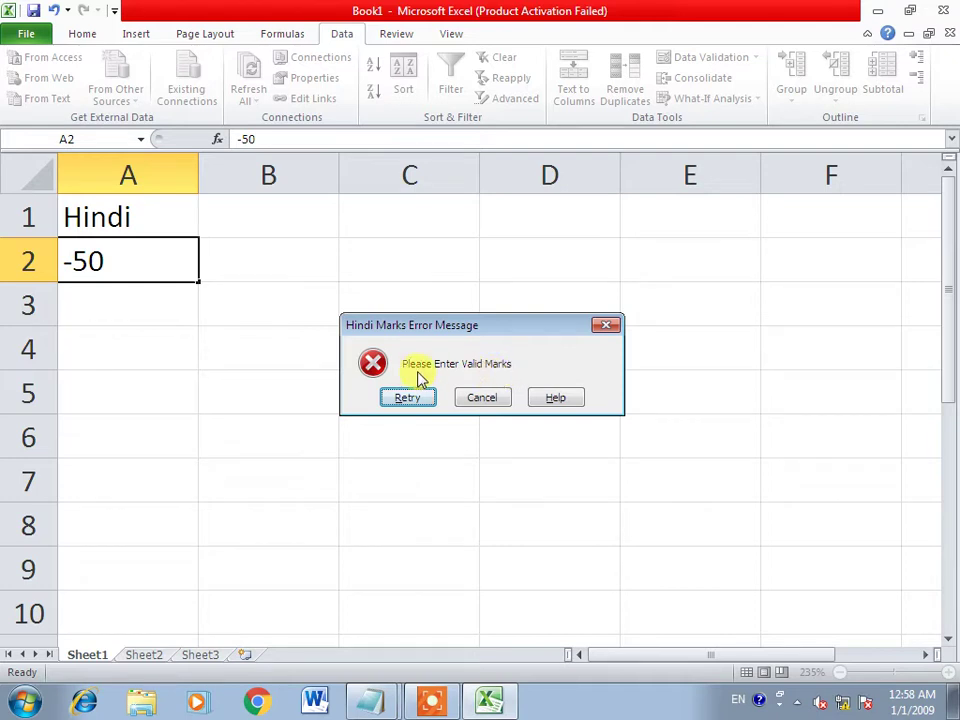
click(484, 396)
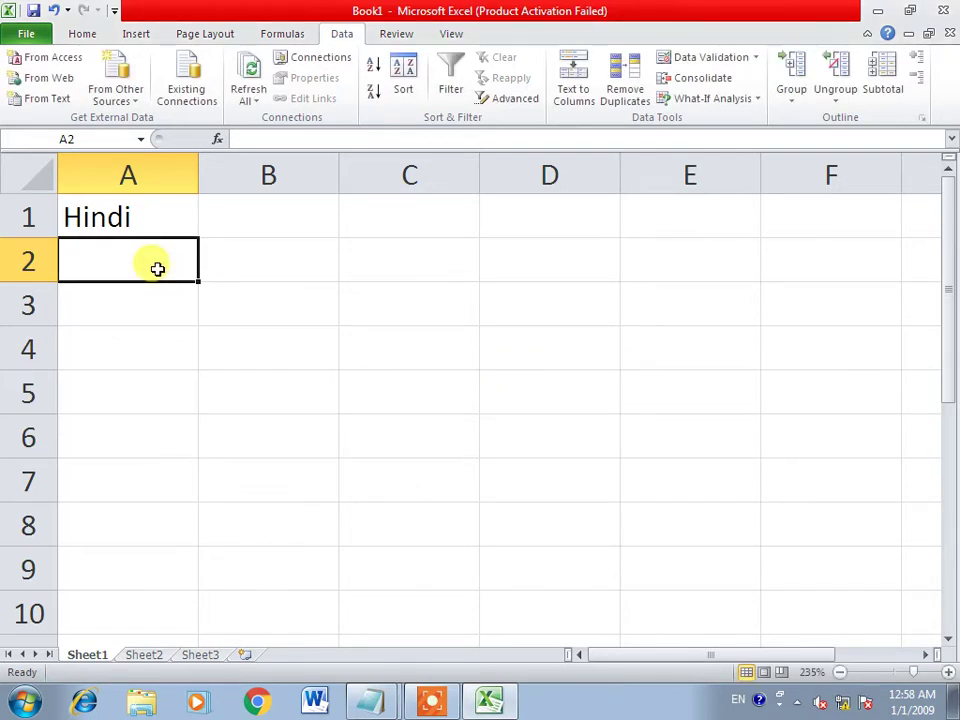
text(-50)
key(Return)
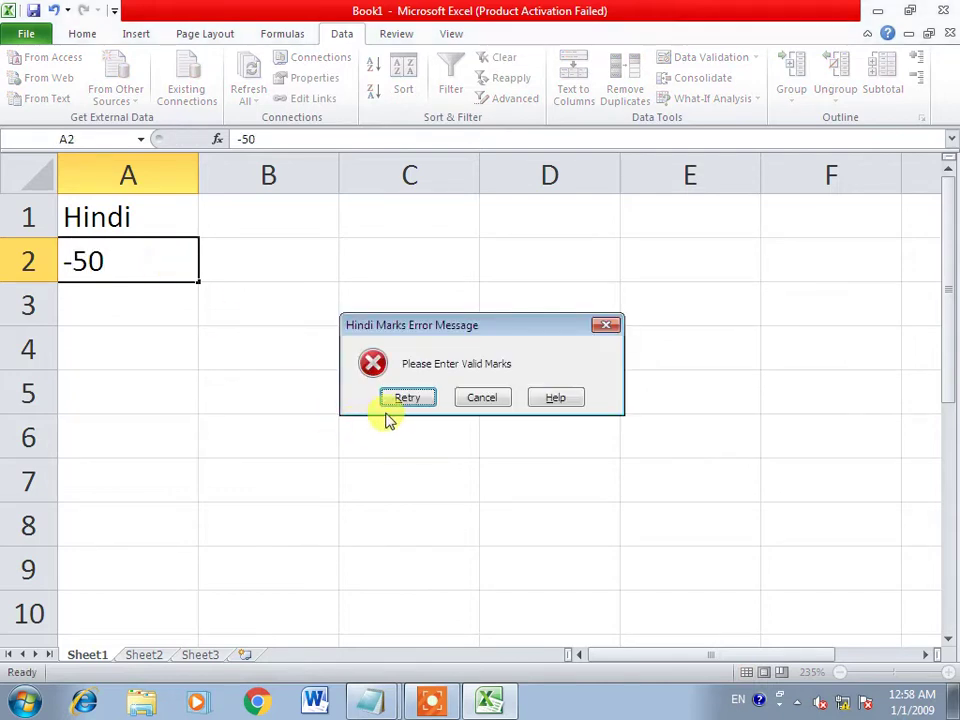
click(408, 398)
text(=)
click(500, 468)
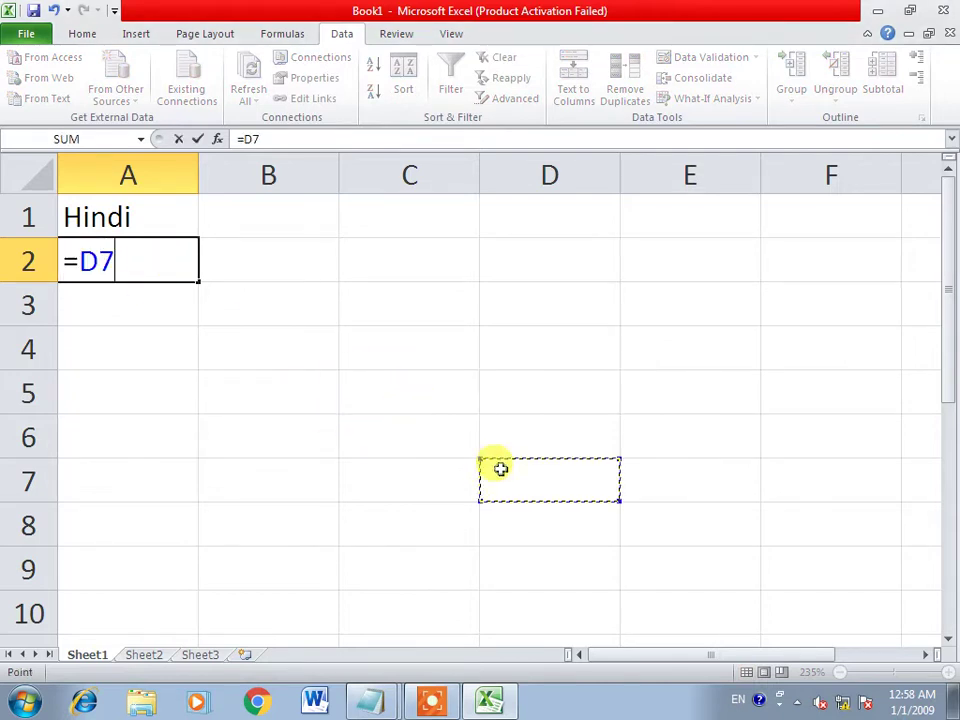
click(313, 420)
key(Escape)
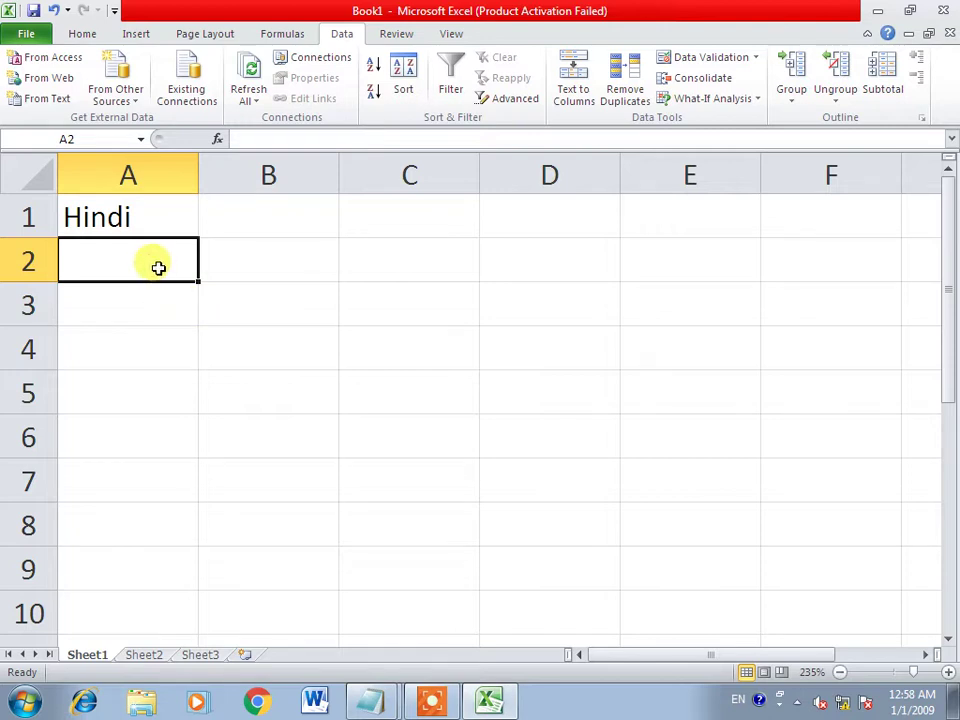
- Test the upper limit of cell A2 by entering 100 and trying to change it to 102
text(=)
key(BackSpace)
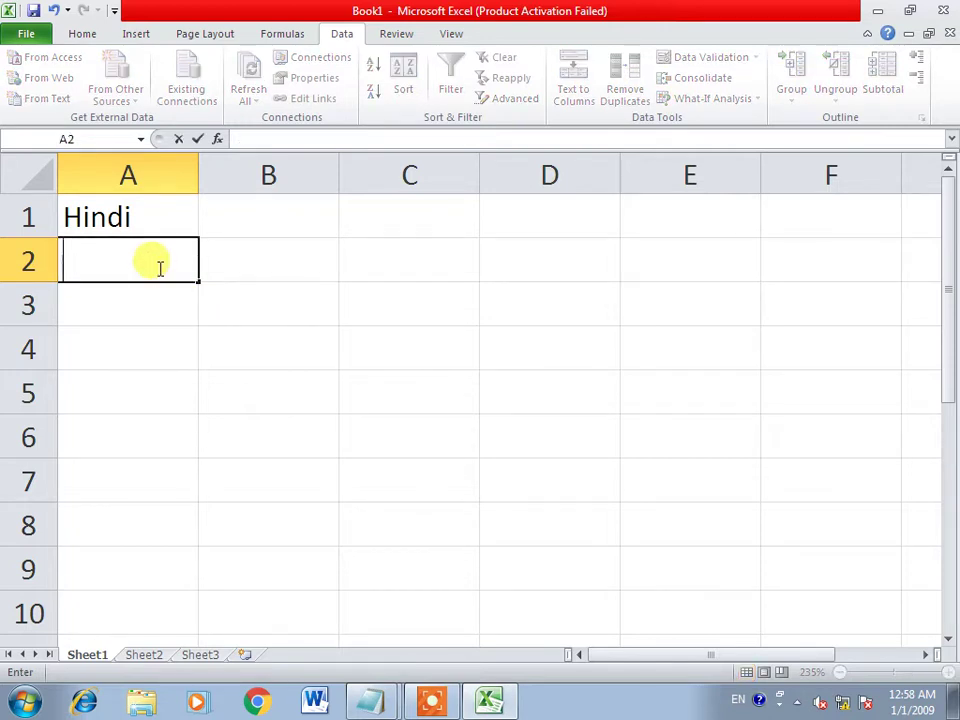
text(100)
key(Return)
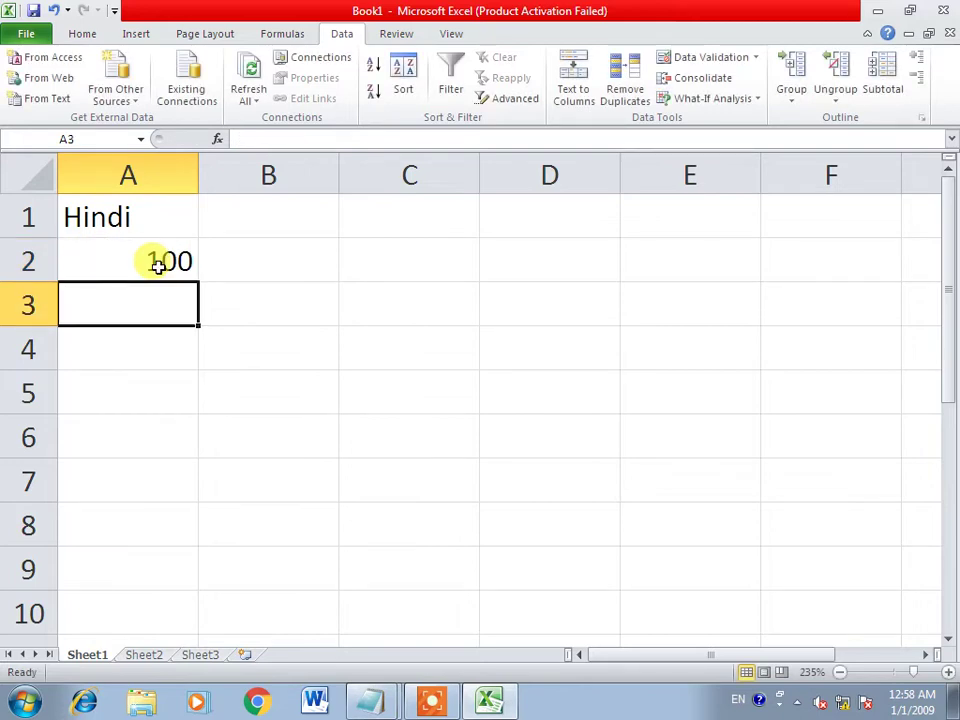
click(158, 264)
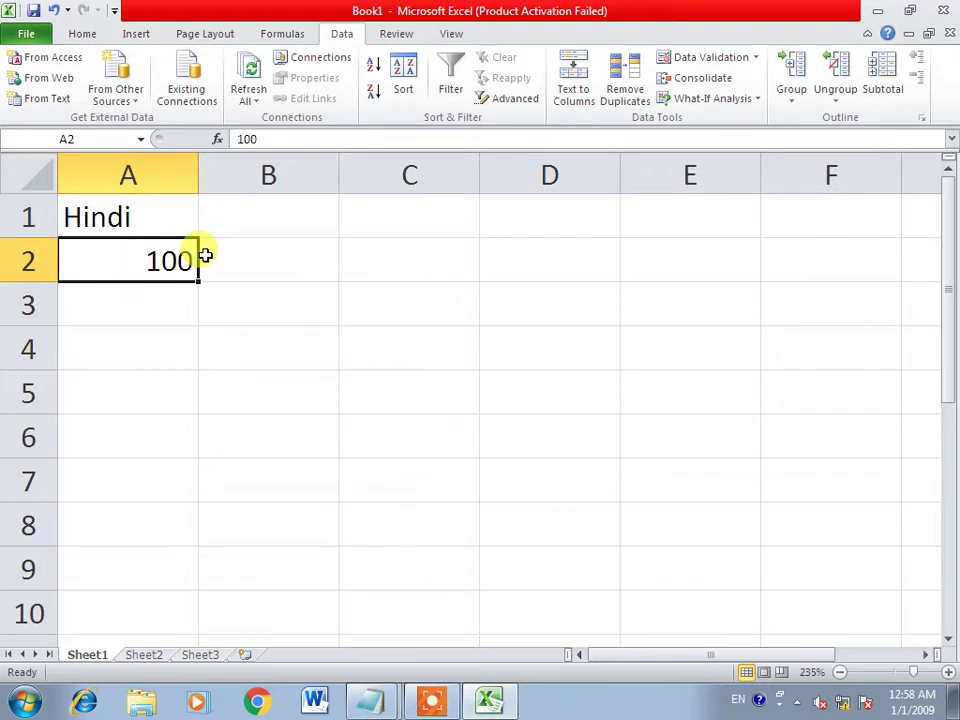
text(102)
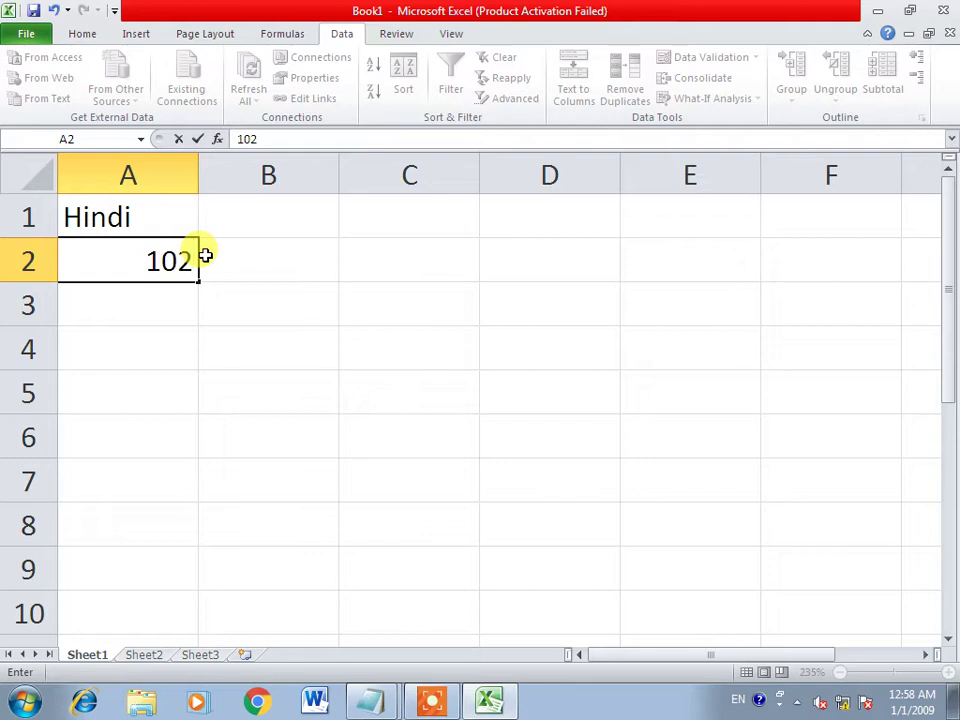
key(Return)
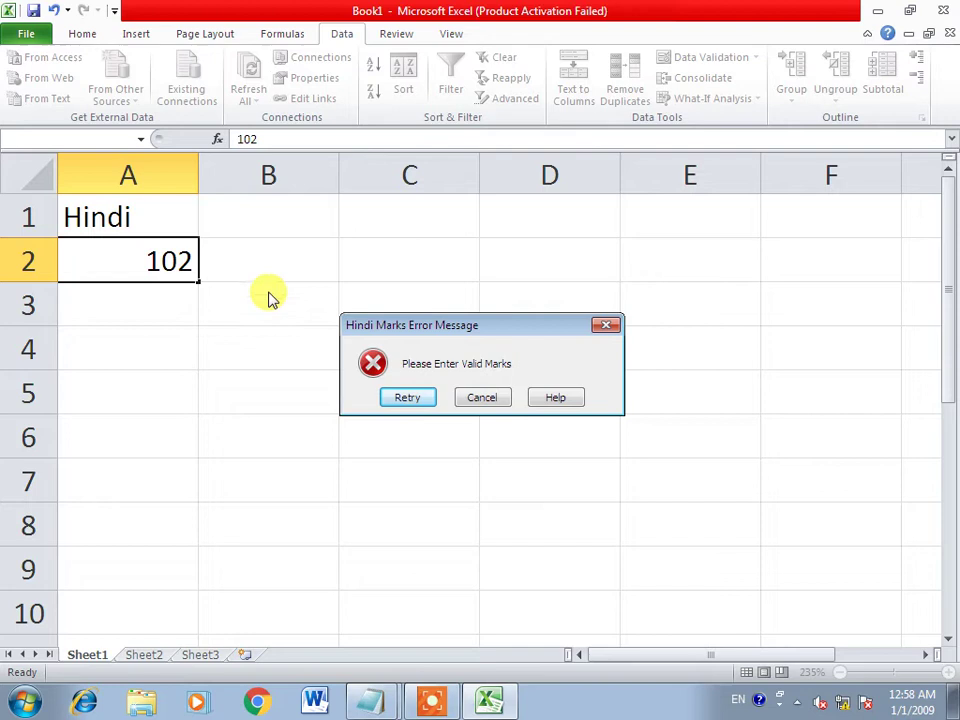
click(606, 325)
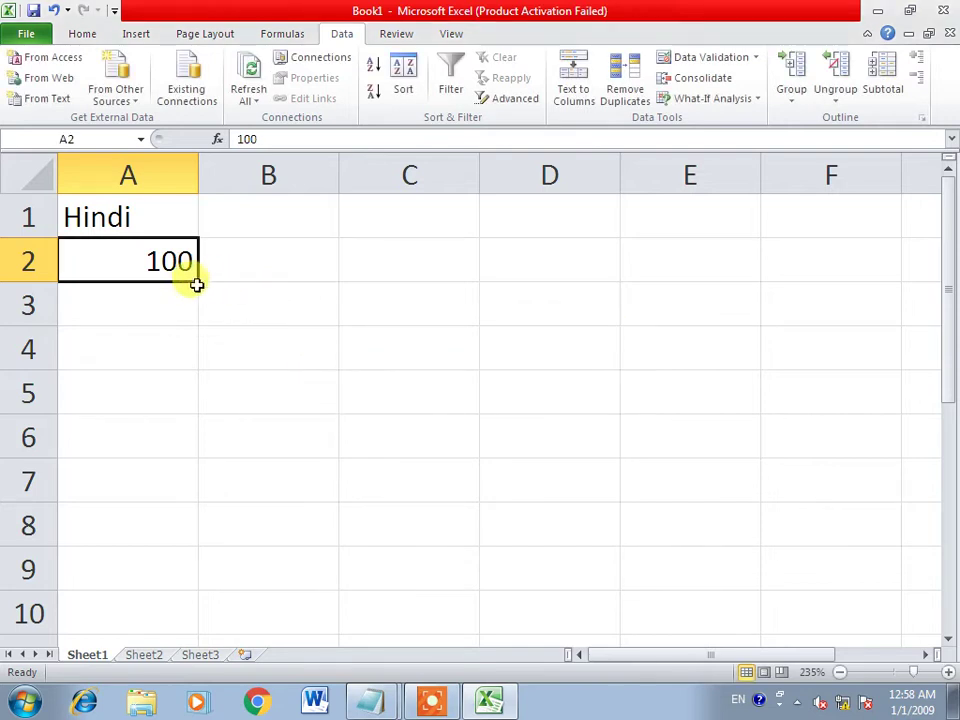
click(172, 266)
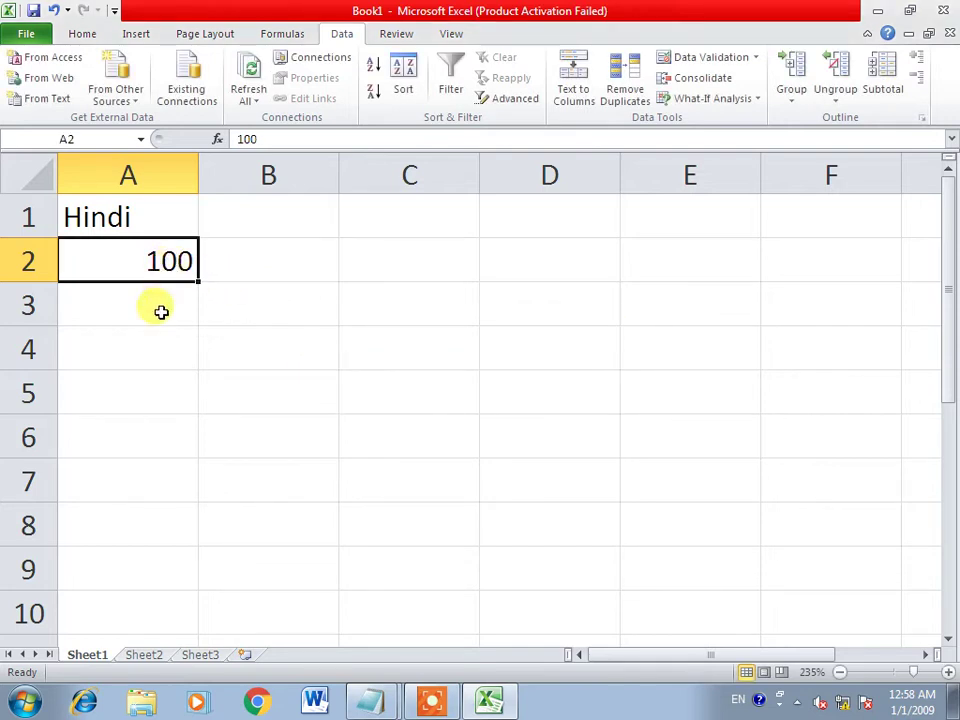
- Enter 500, 900 and -1 in cells A3 to A5 outside the validated cell, and clear them
click(161, 312)
text(500)
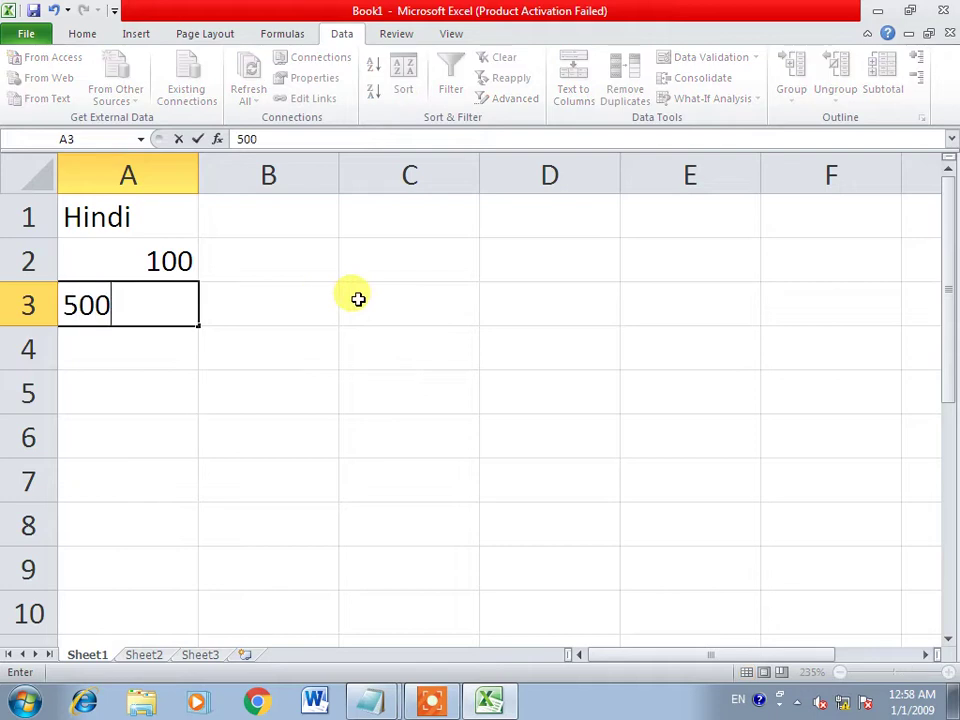
key(Return)
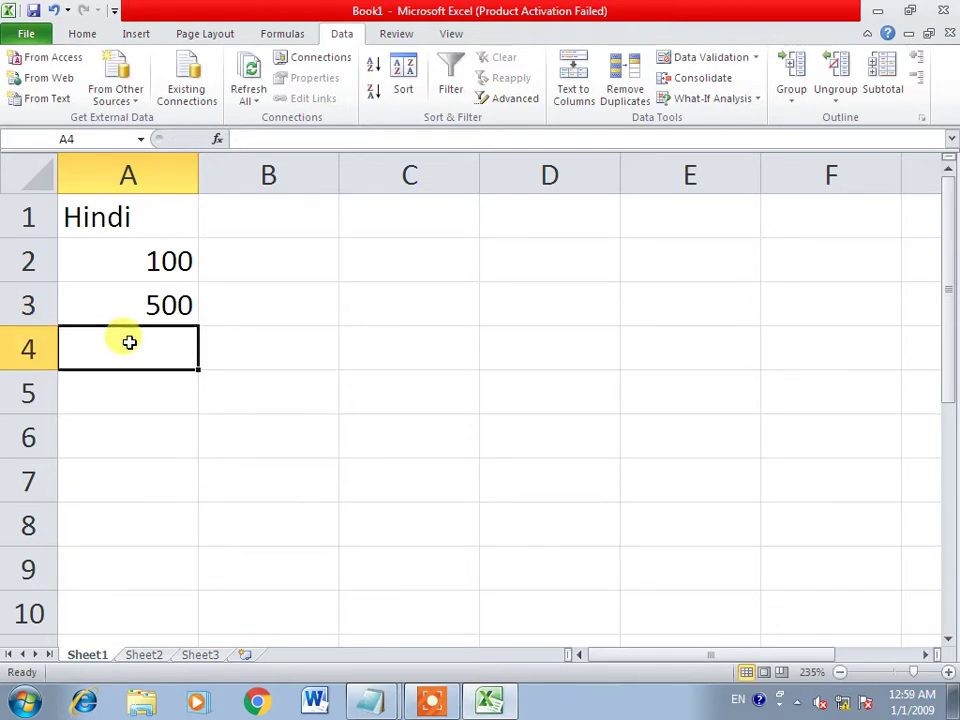
text(900)
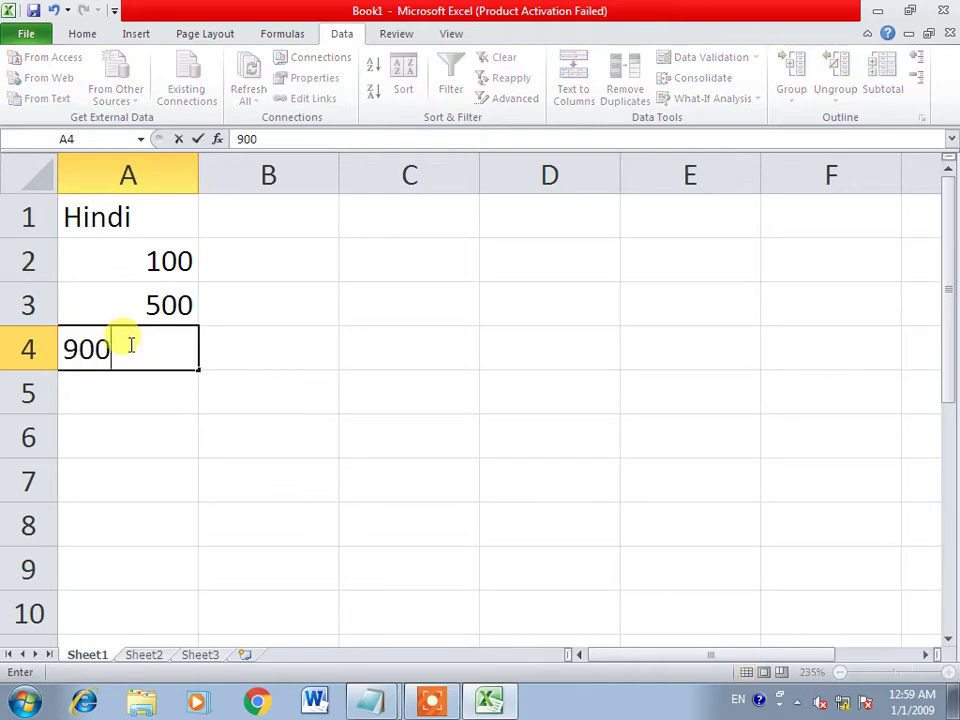
click(456, 416)
click(130, 389)
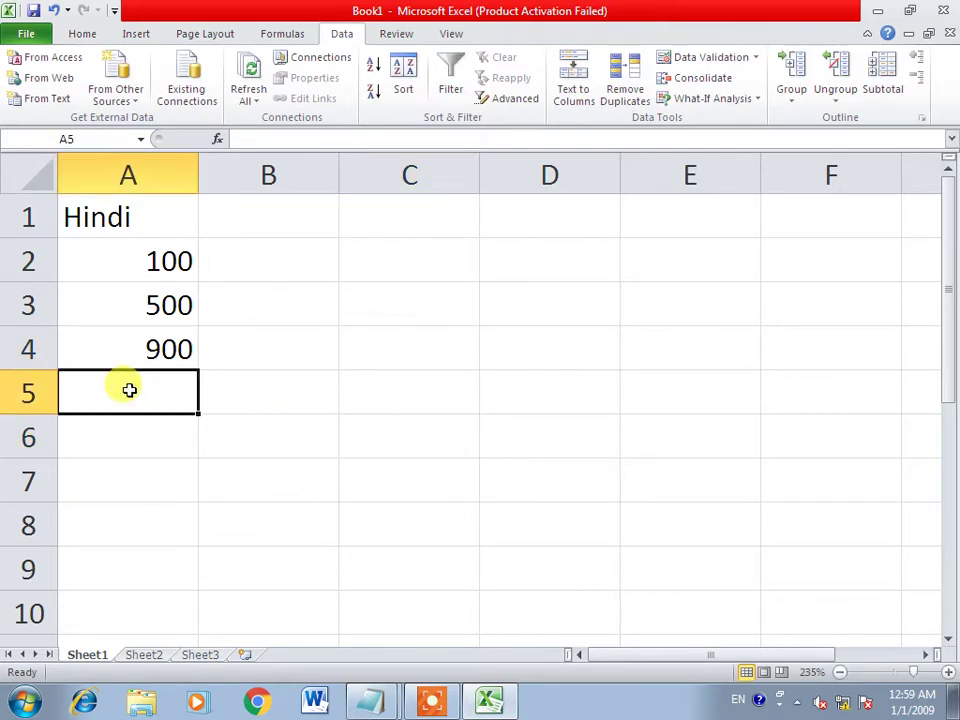
text(-1)
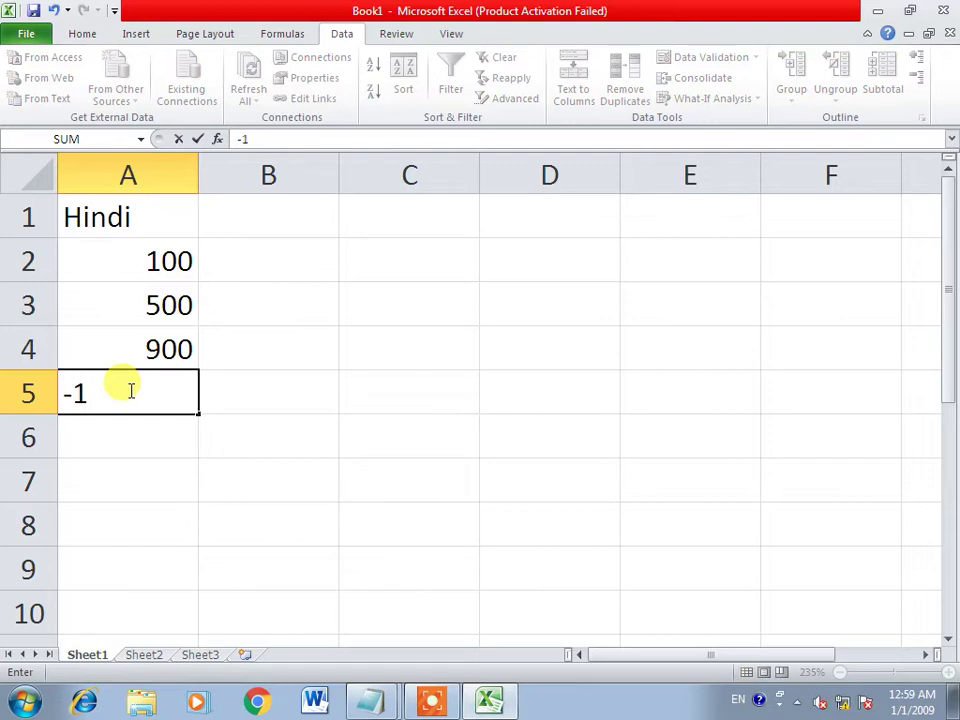
click(354, 393)
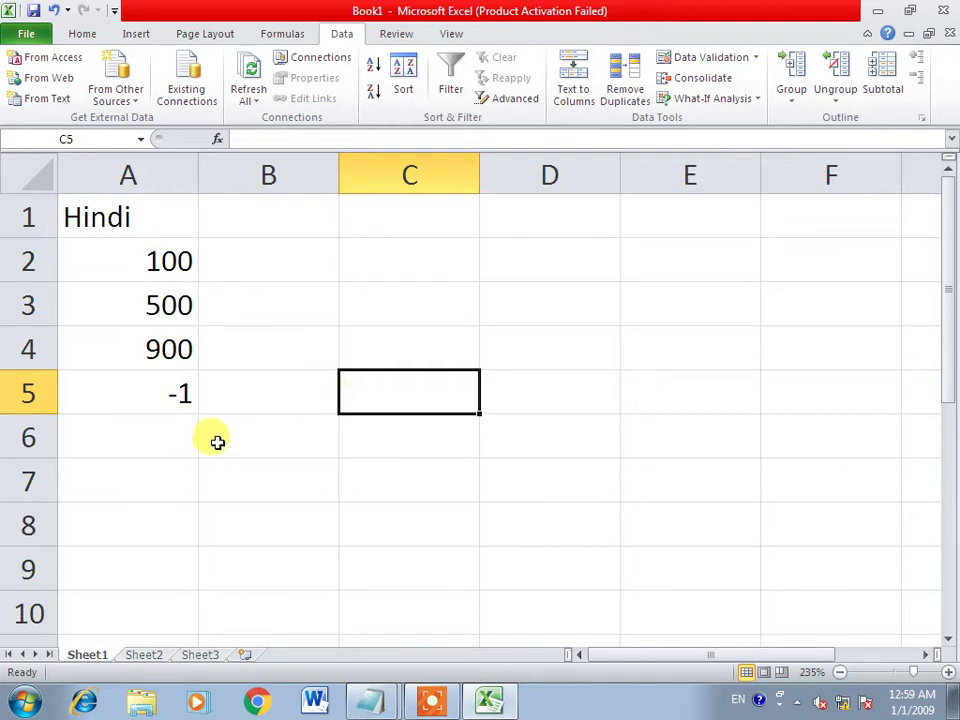
drag(150, 311, 167, 416)
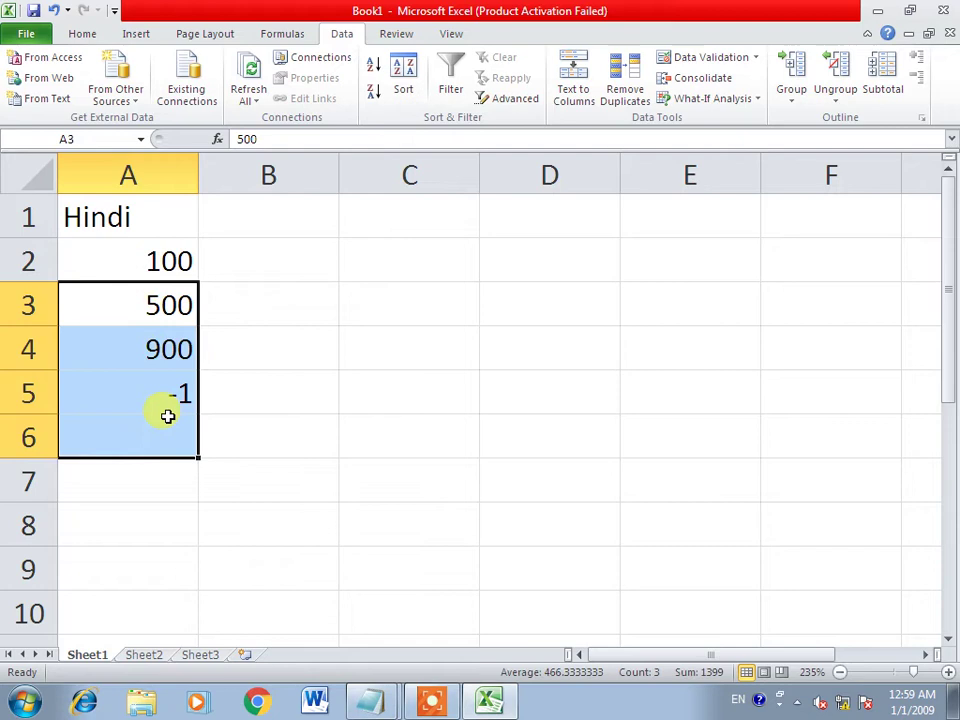
key(Delete)
- Clear cell A2 and copy its validation down the column through cell A8
click(140, 261)
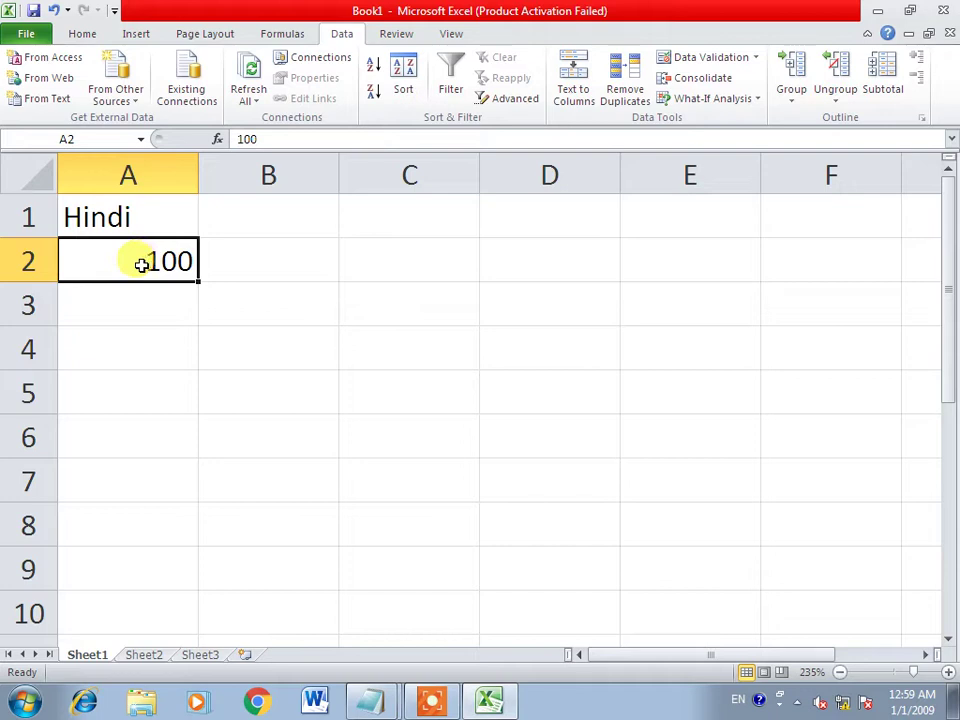
key(Delete)
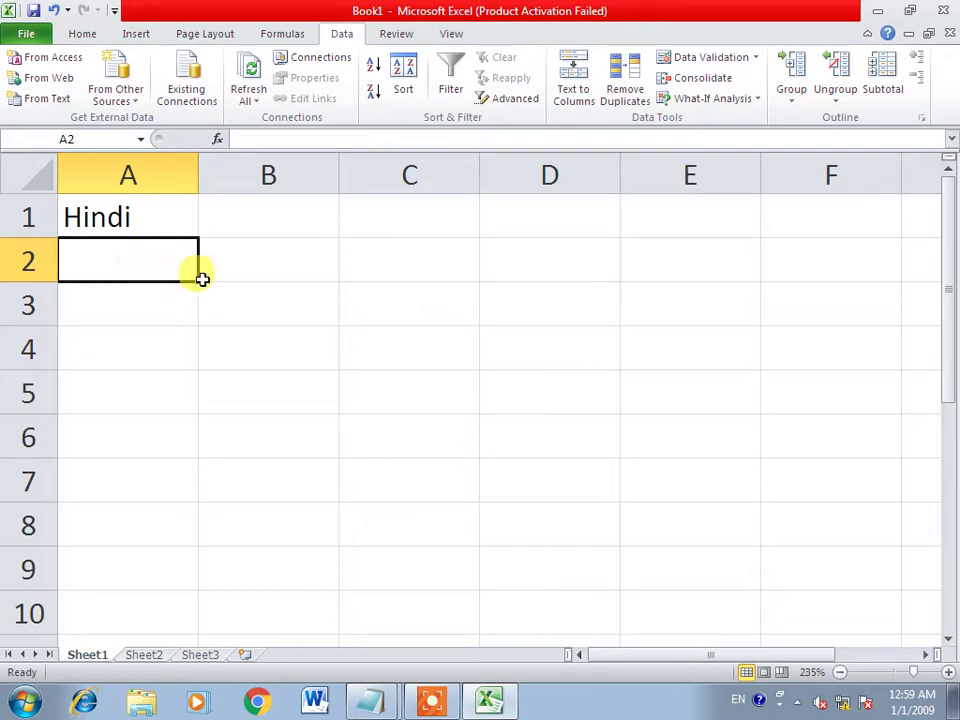
drag(200, 283, 189, 532)
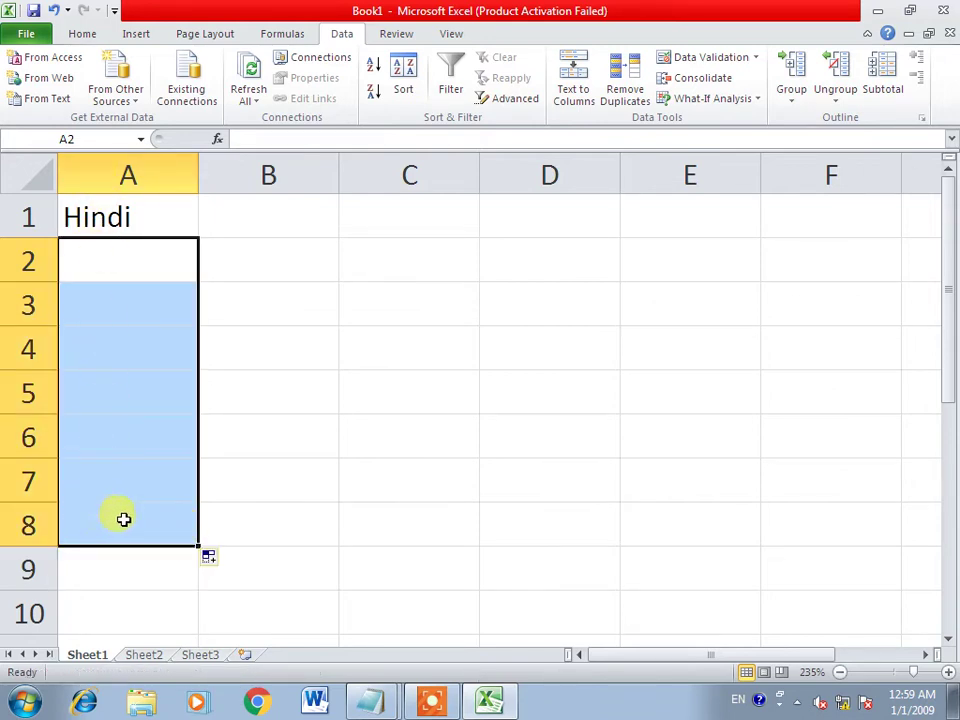
- Test the copied validation by trying to enter -10 in cell A8, and cancel the entry
click(123, 519)
text(-)
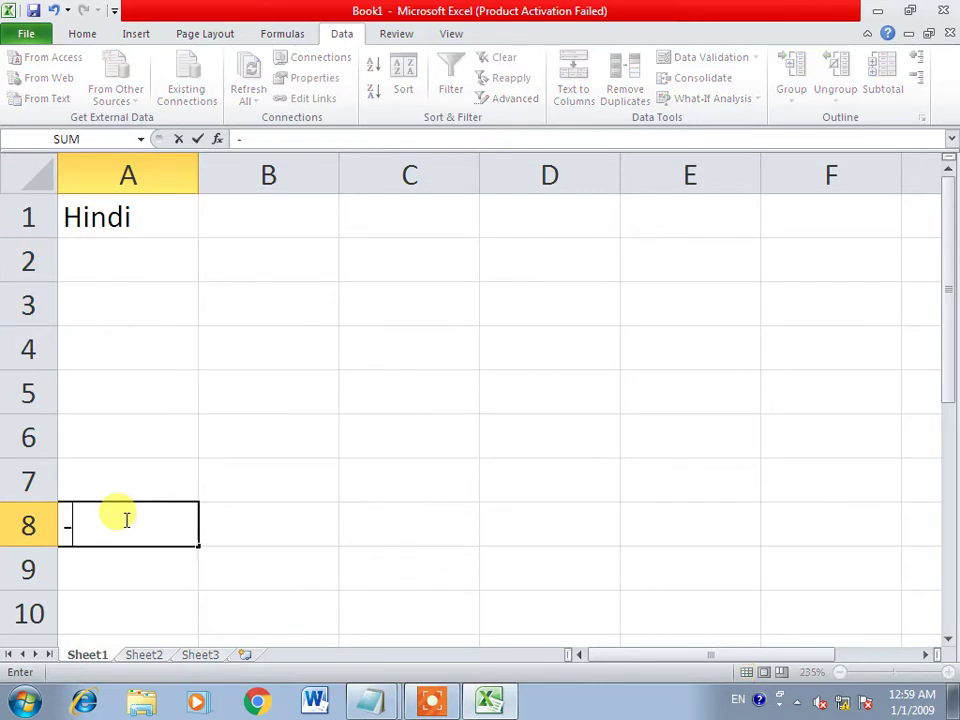
text(10)
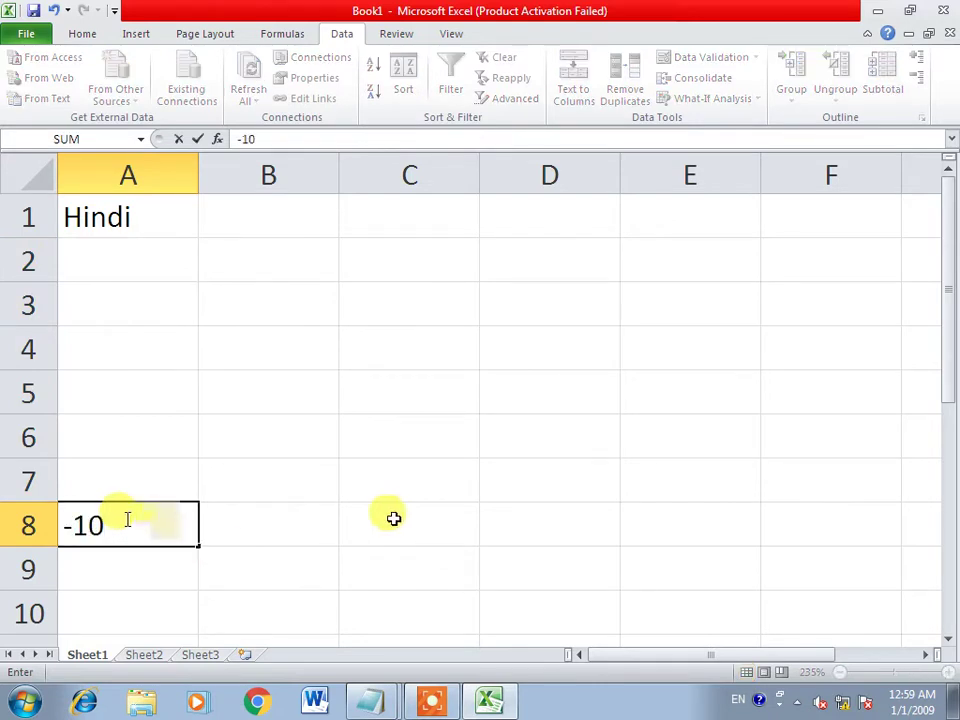
key(Return)
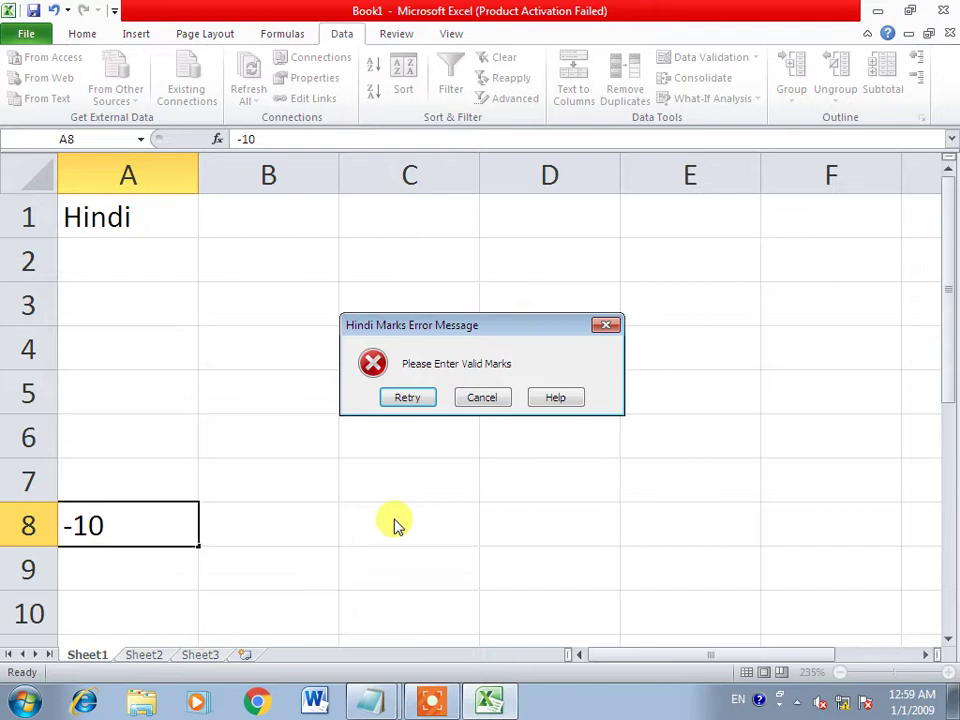
click(490, 399)
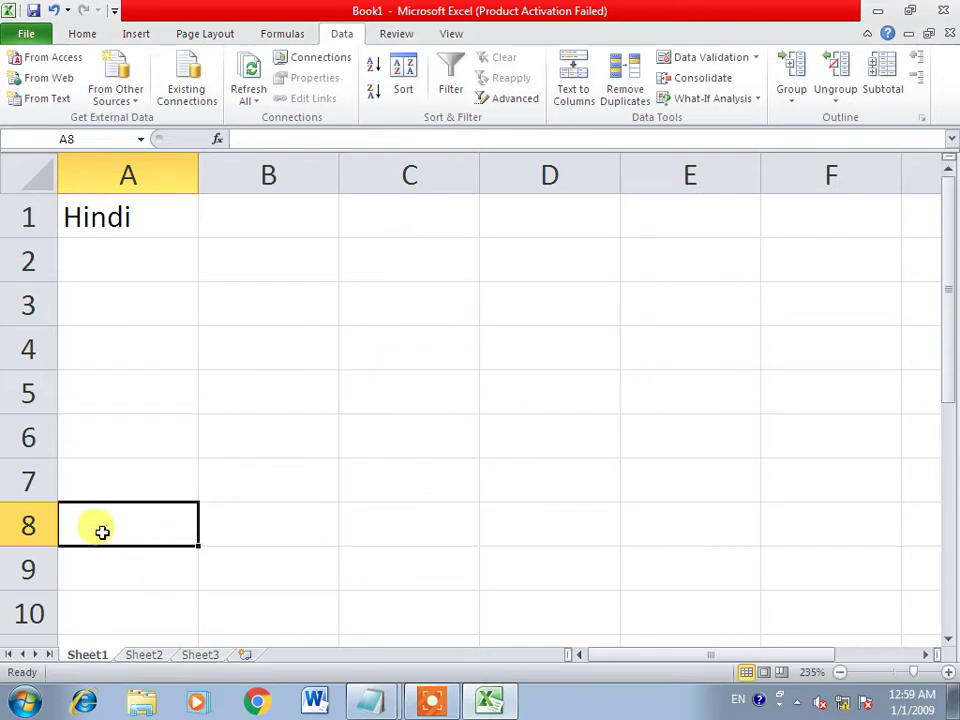
- Enter -10 in cell A10 below the validated range, and clear the cell
click(101, 622)
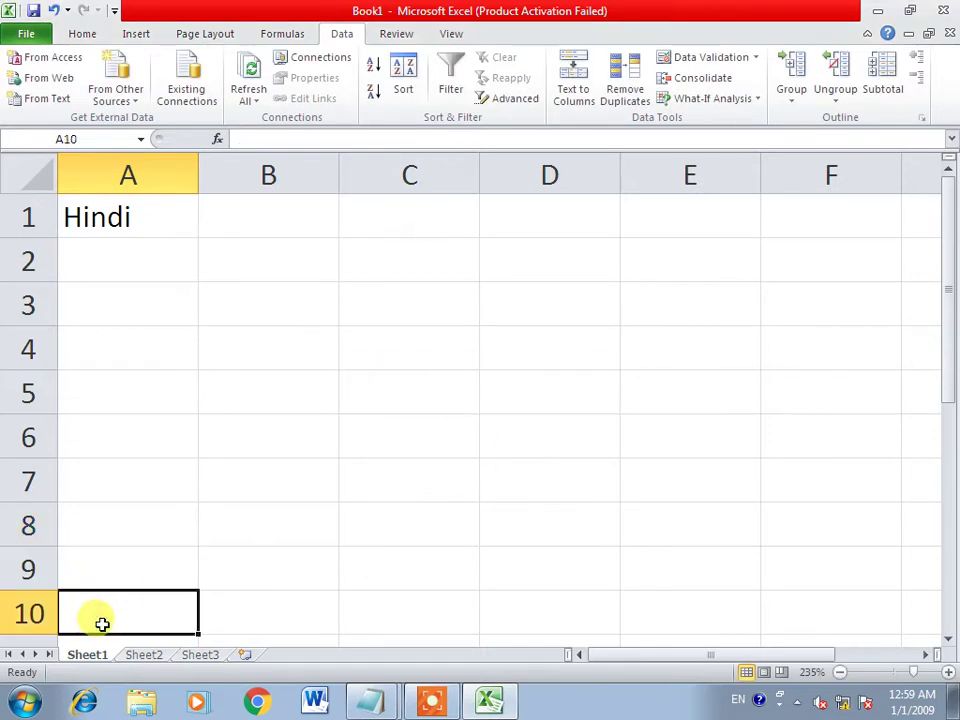
text(-10)
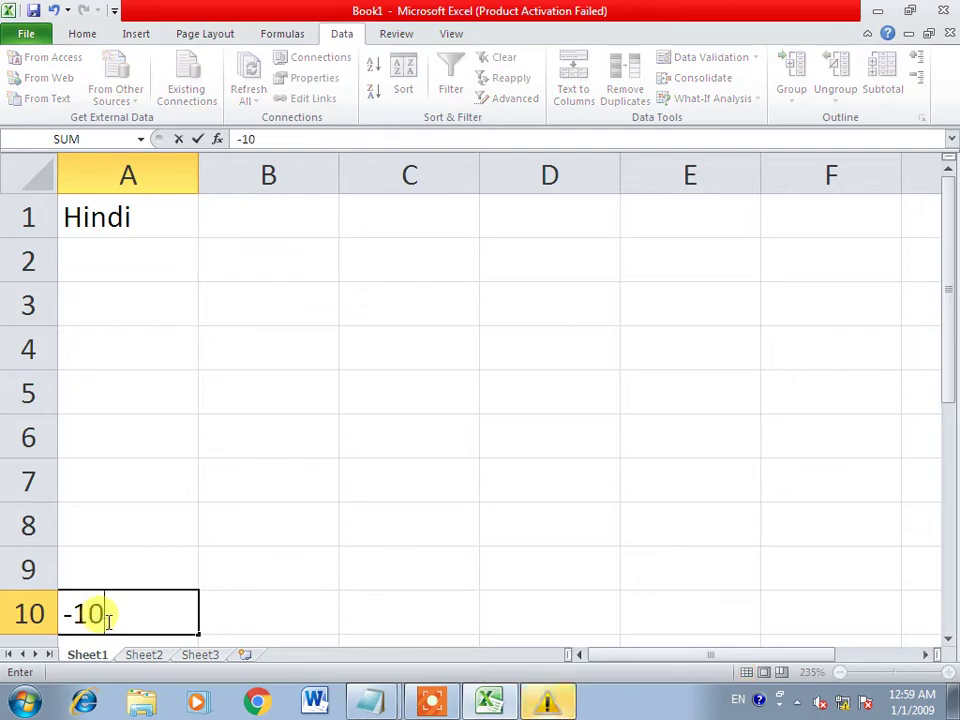
click(557, 585)
click(103, 615)
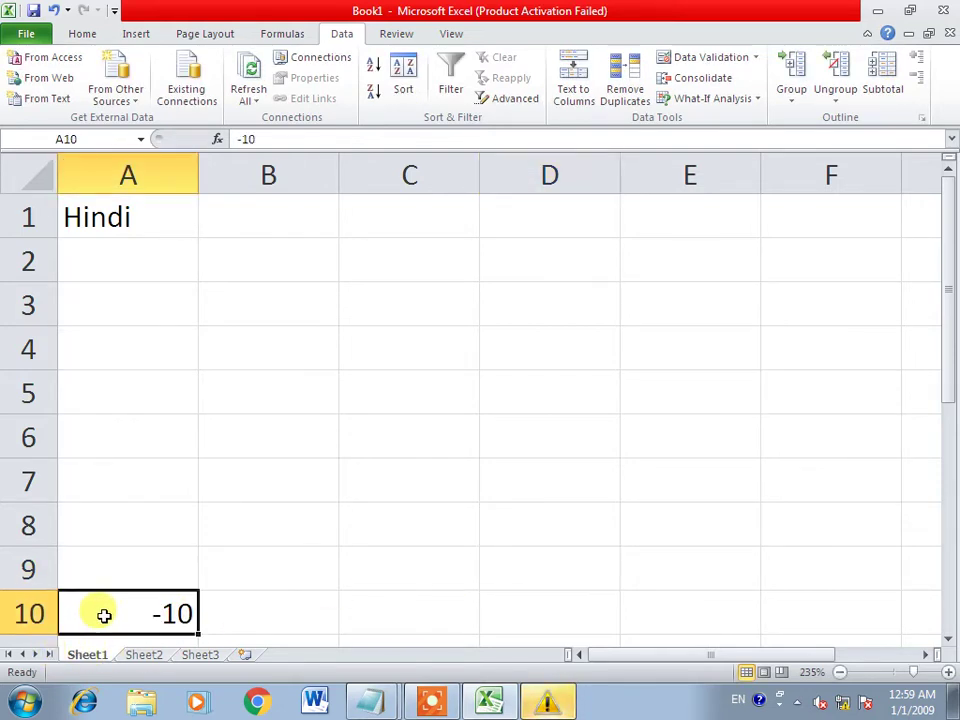
key(Delete)
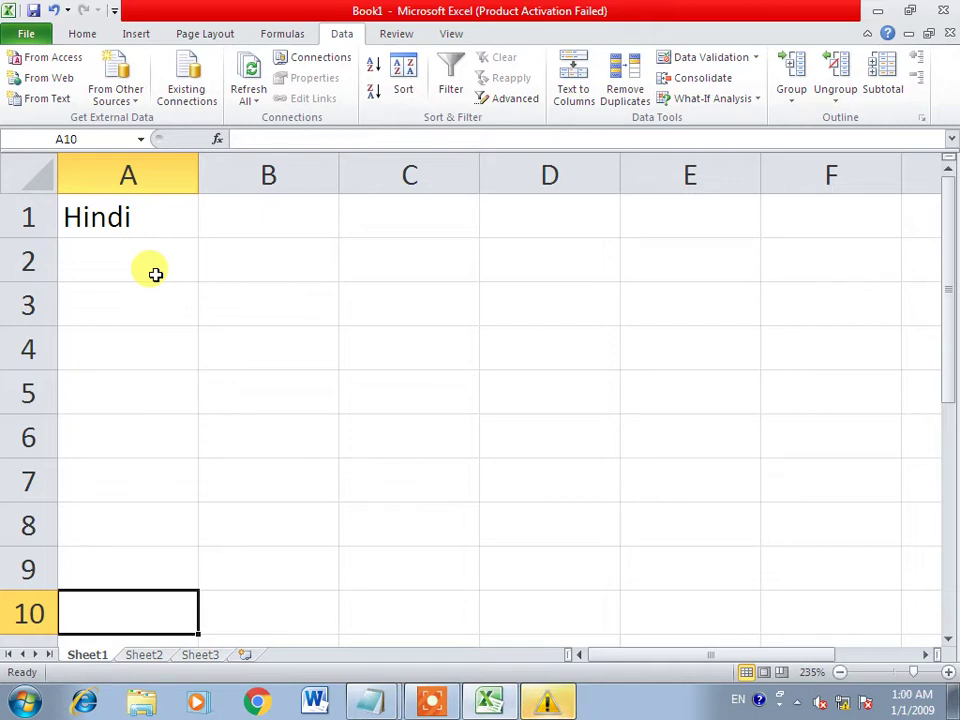
- Test the validation of cell A2 by trying to enter 900
click(265, 218)
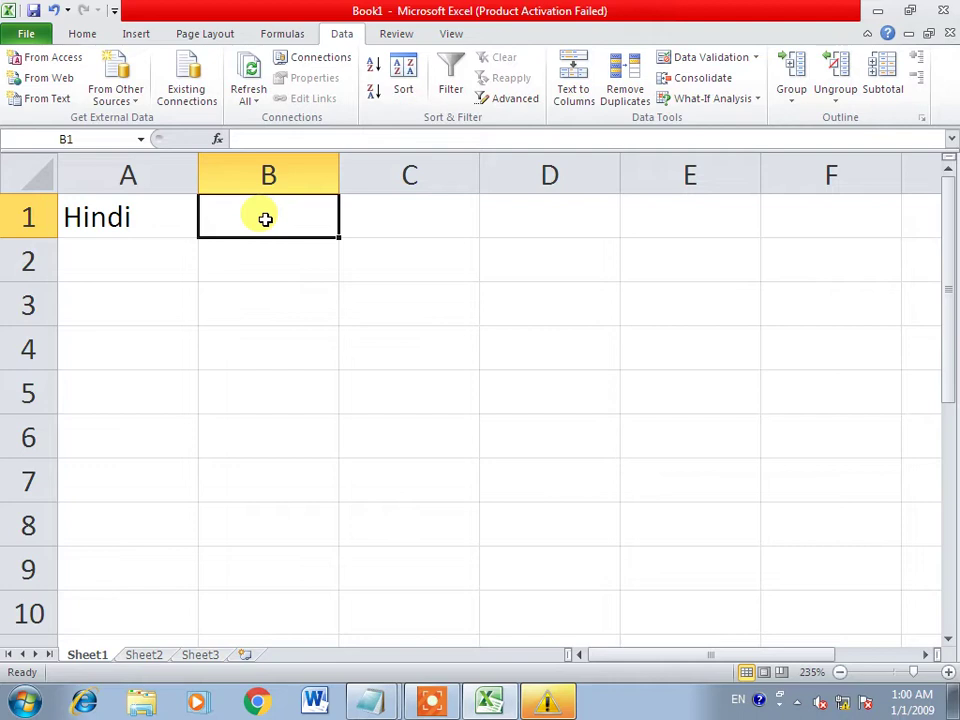
click(133, 268)
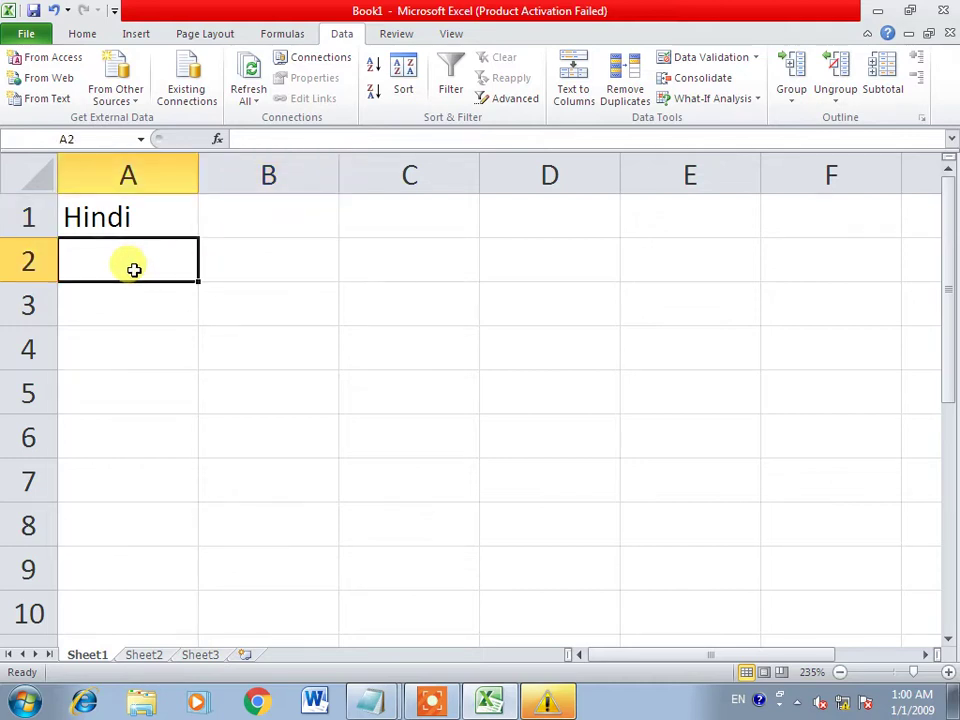
text(900)
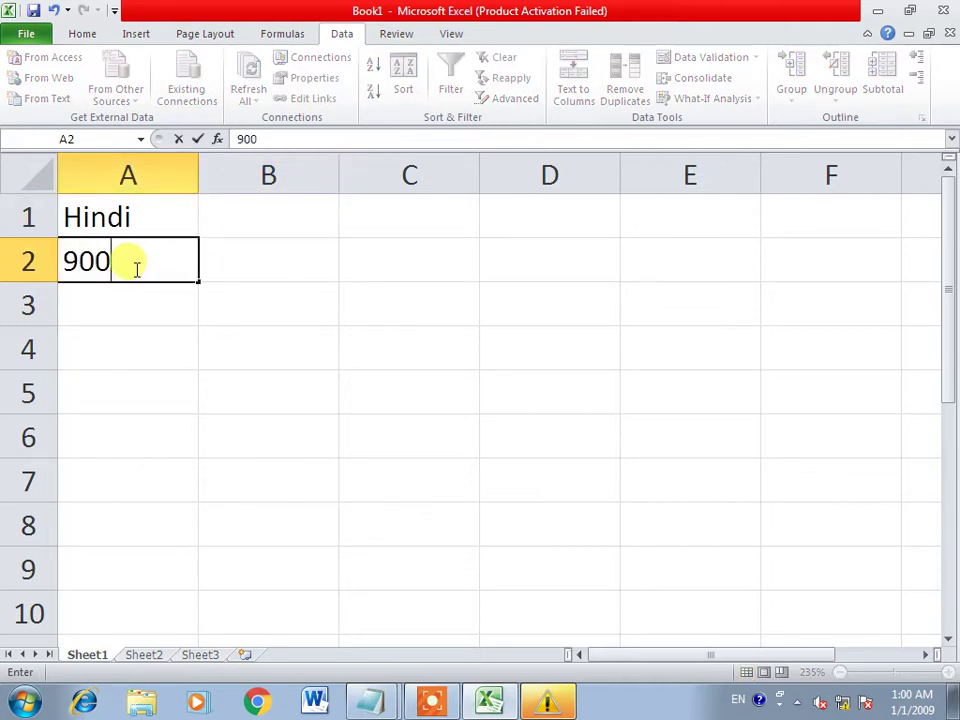
click(499, 236)
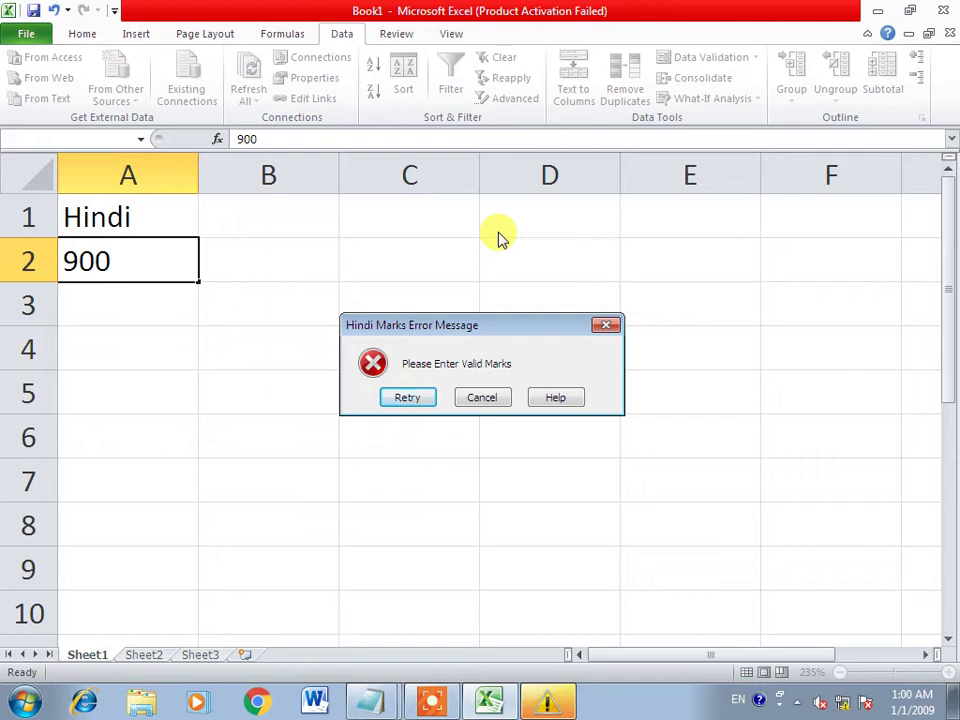
- Cancel the 900 entry in cell A2
key(Escape)
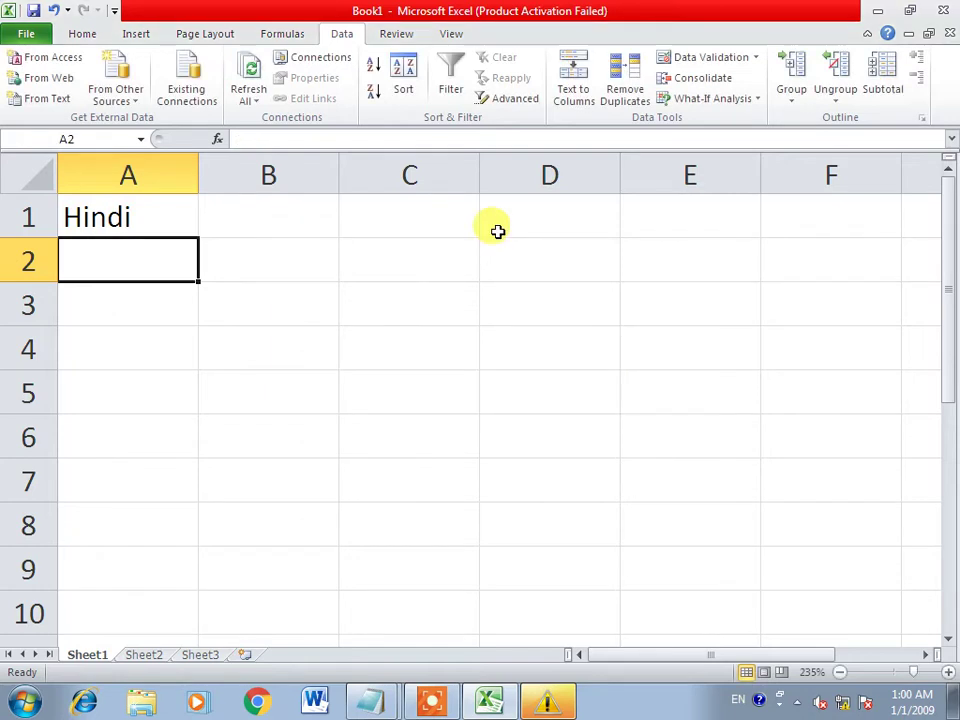
click(500, 302)
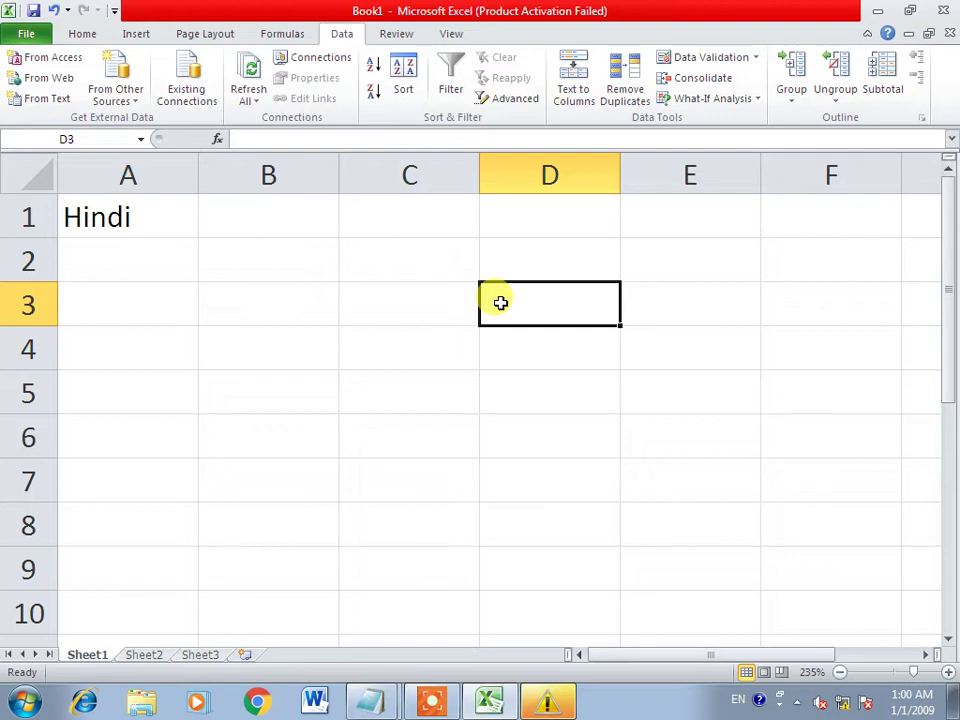
- Enter the label Email in cell C4 and move to cell D4
click(443, 332)
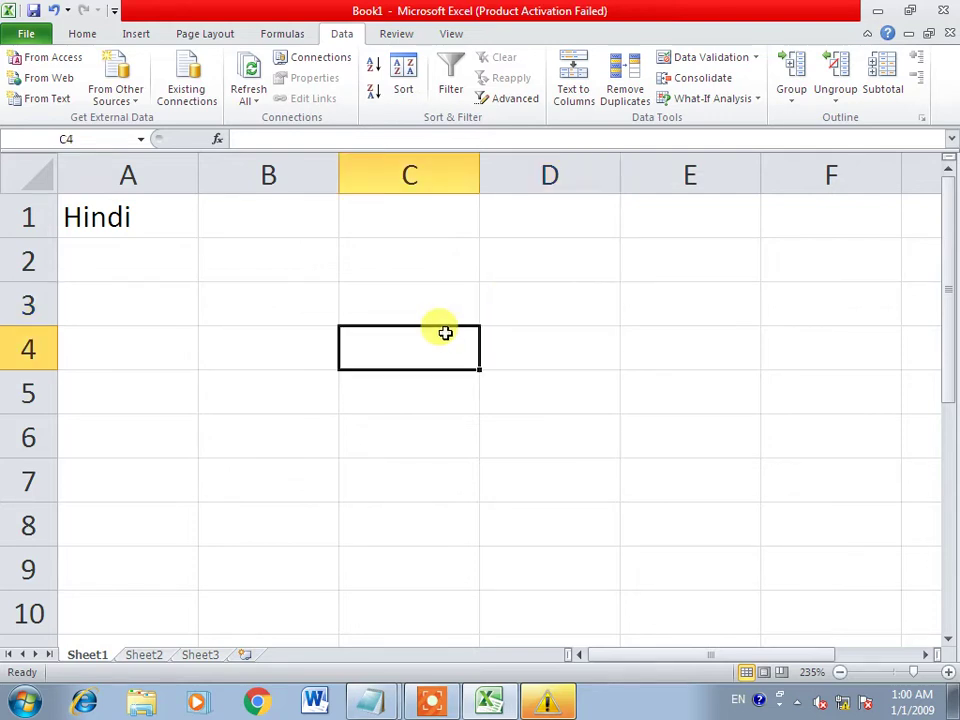
text(Email)
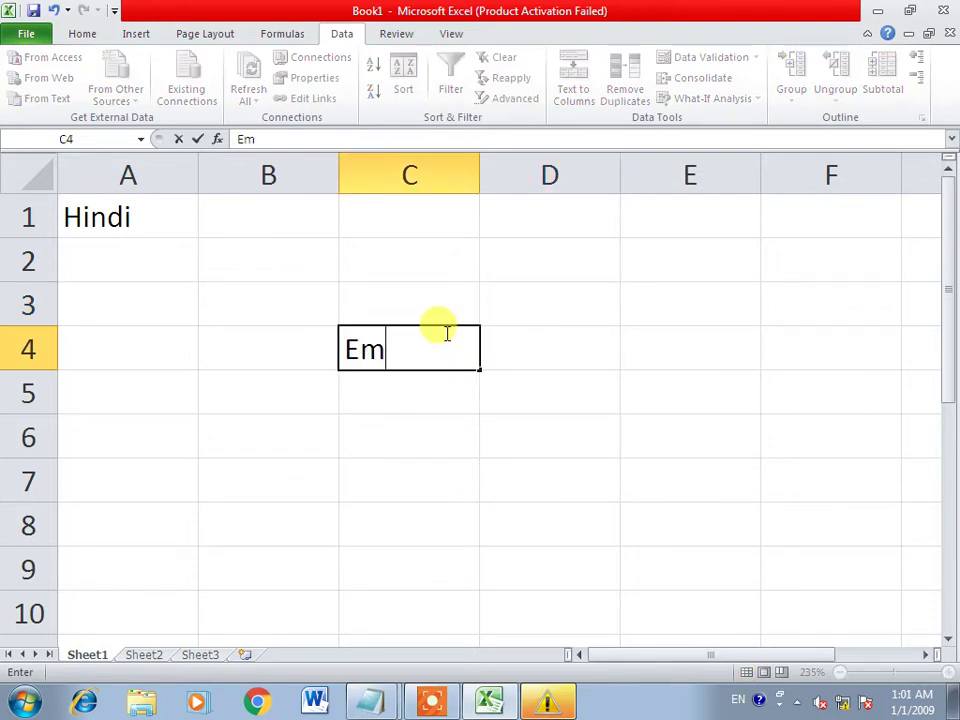
key(Return)
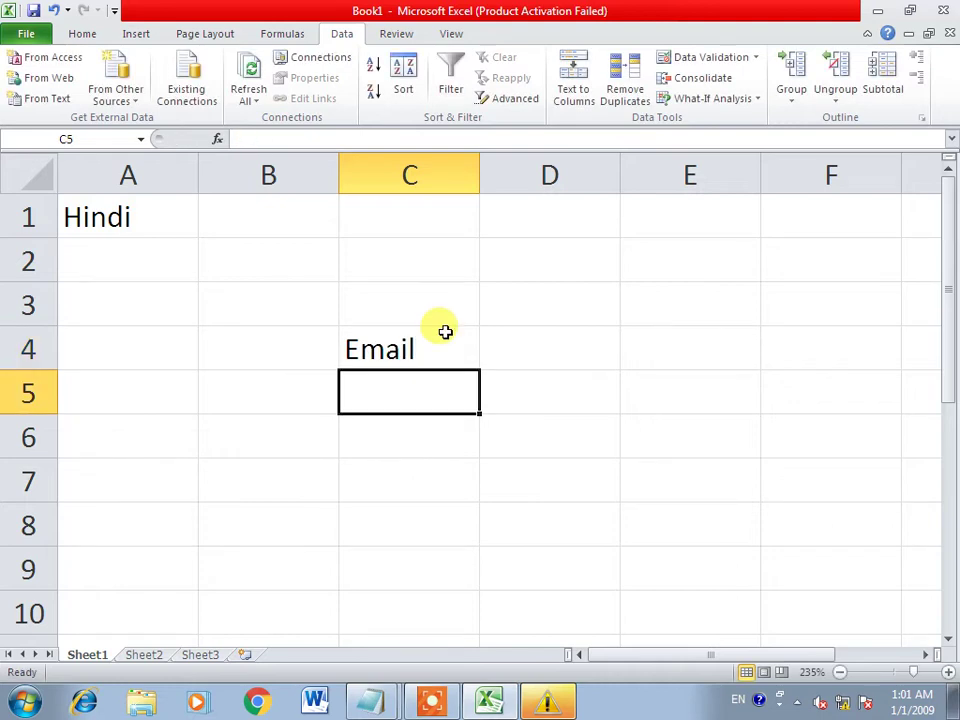
key(Up)
key(Right)
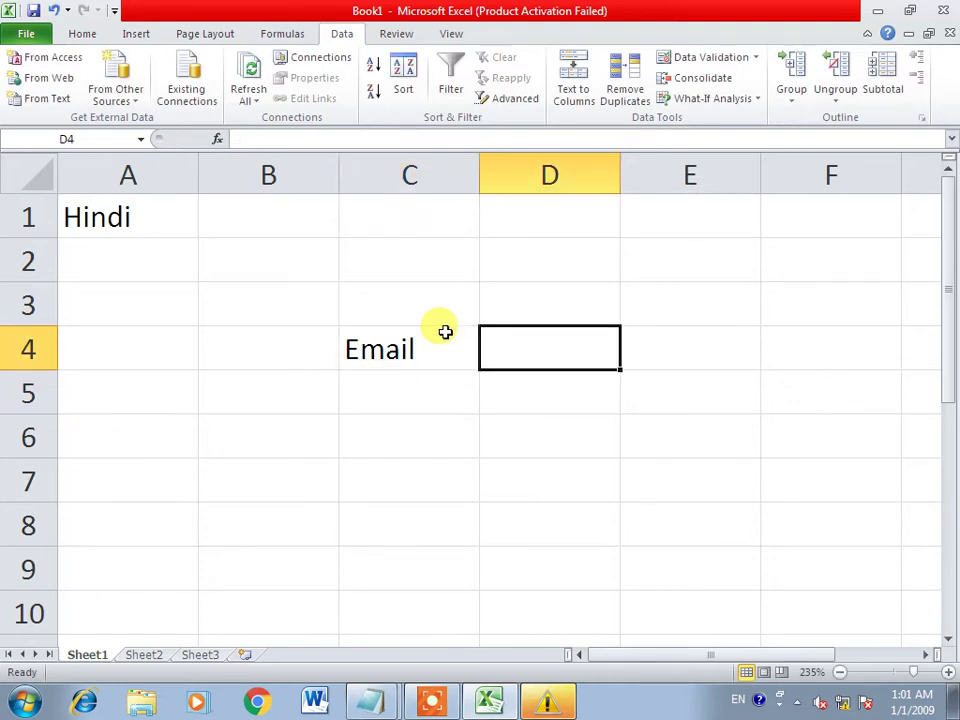
- Enter a sample e-mail address without its domain ending in cell D4
text(@)
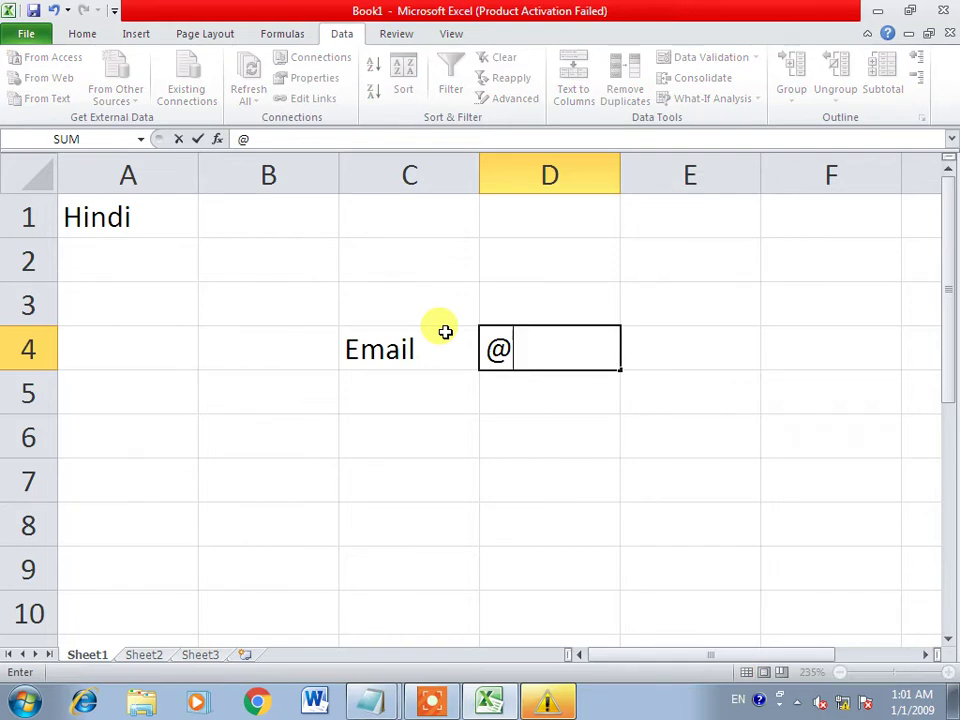
key(BackSpace)
text(xyz)
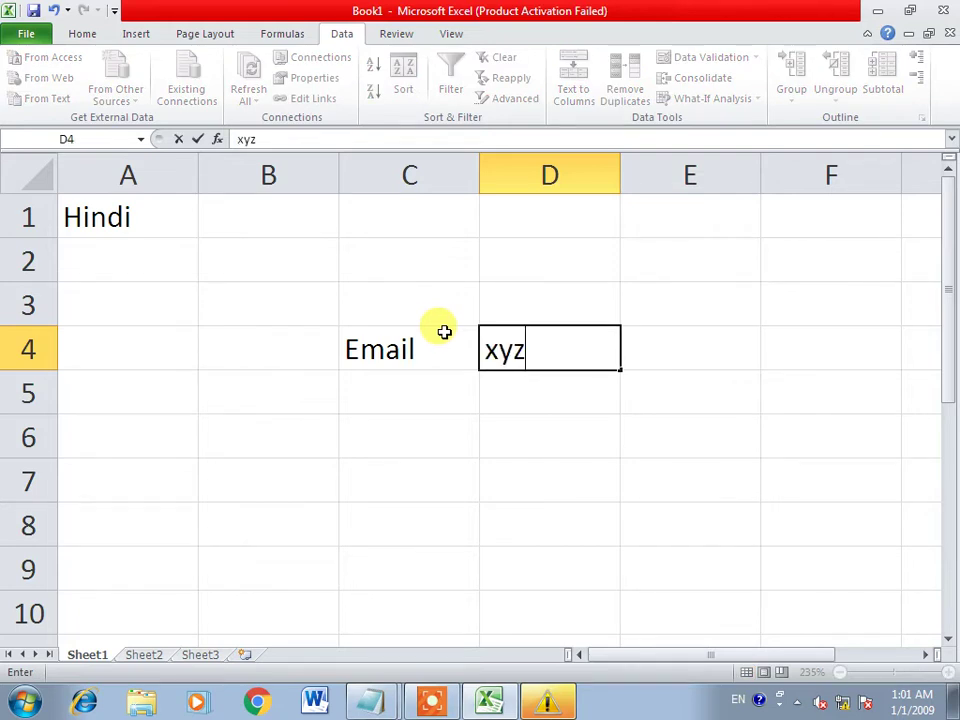
text(@gamil.com)
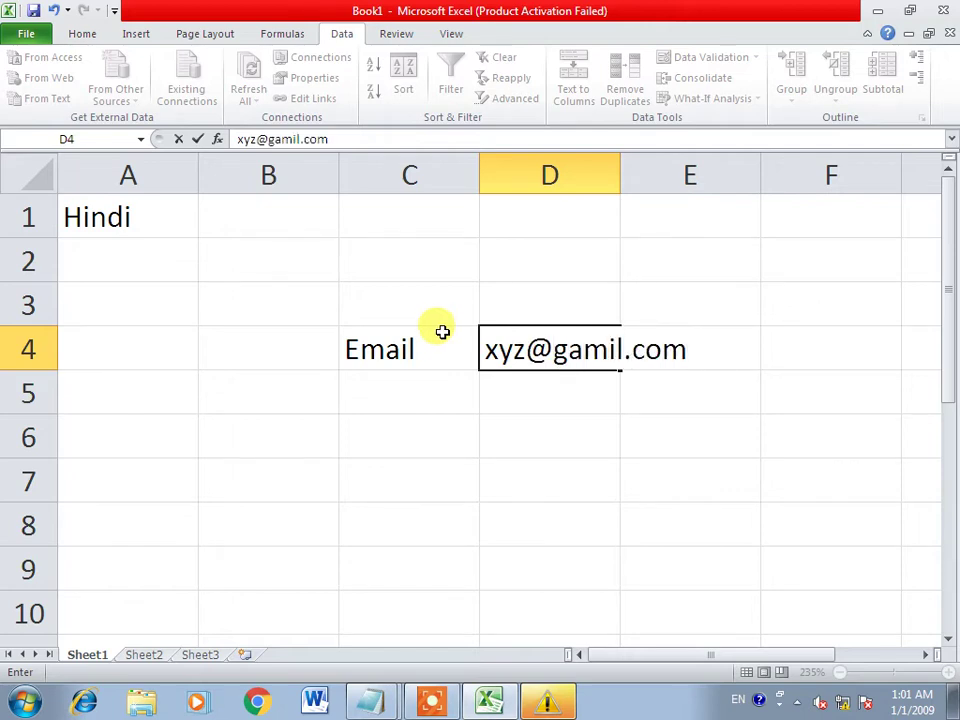
key(BackSpace)
key(BackSpace)
key(BackSpace)
key(BackSpace)
key(Return)
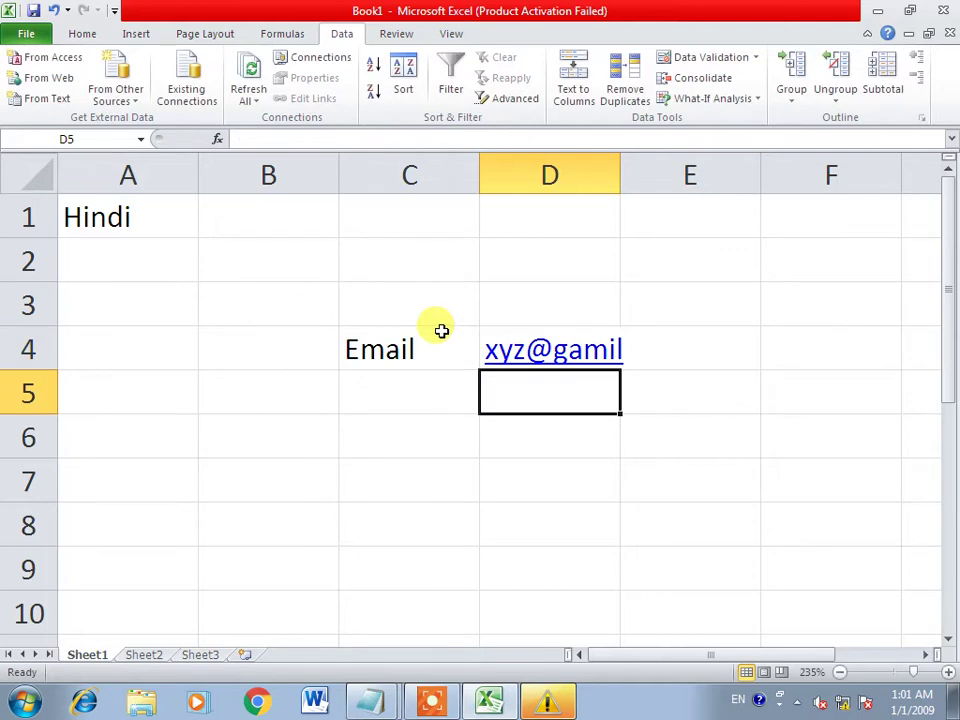
- Clear the sample e-mail address from cell D4 and the Email label from cell C4
key(Up)
key(Delete)
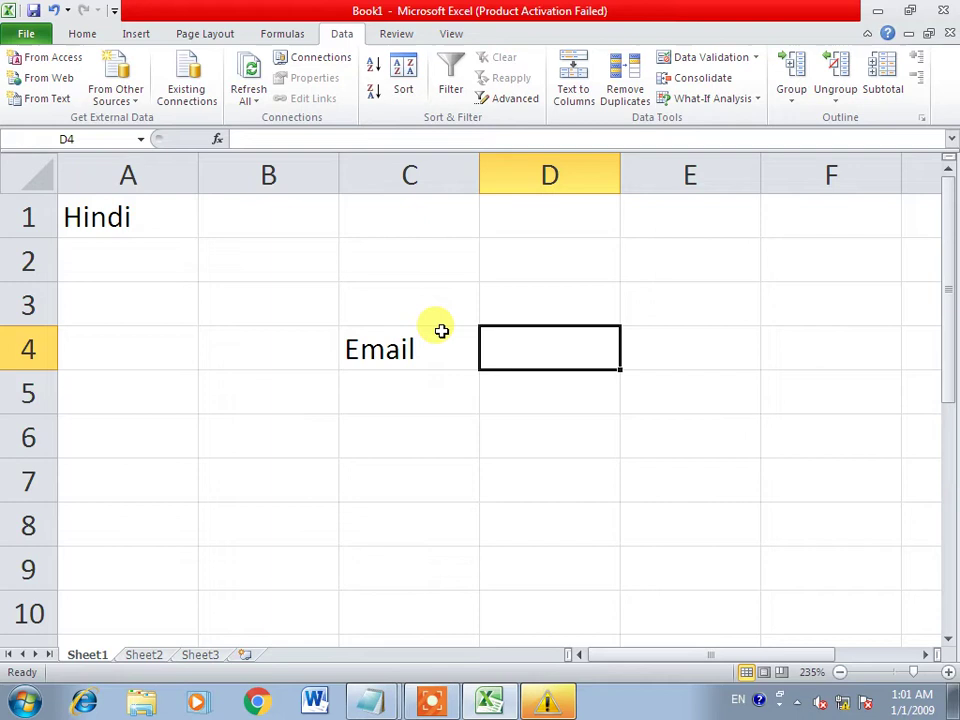
click(111, 255)
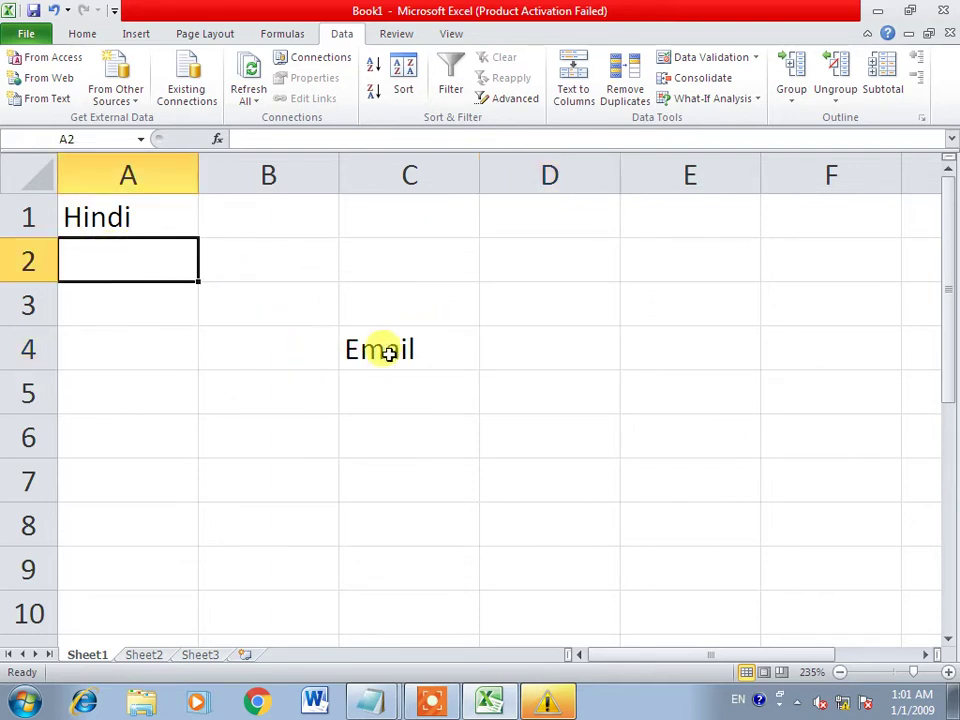
click(356, 349)
key(Delete)
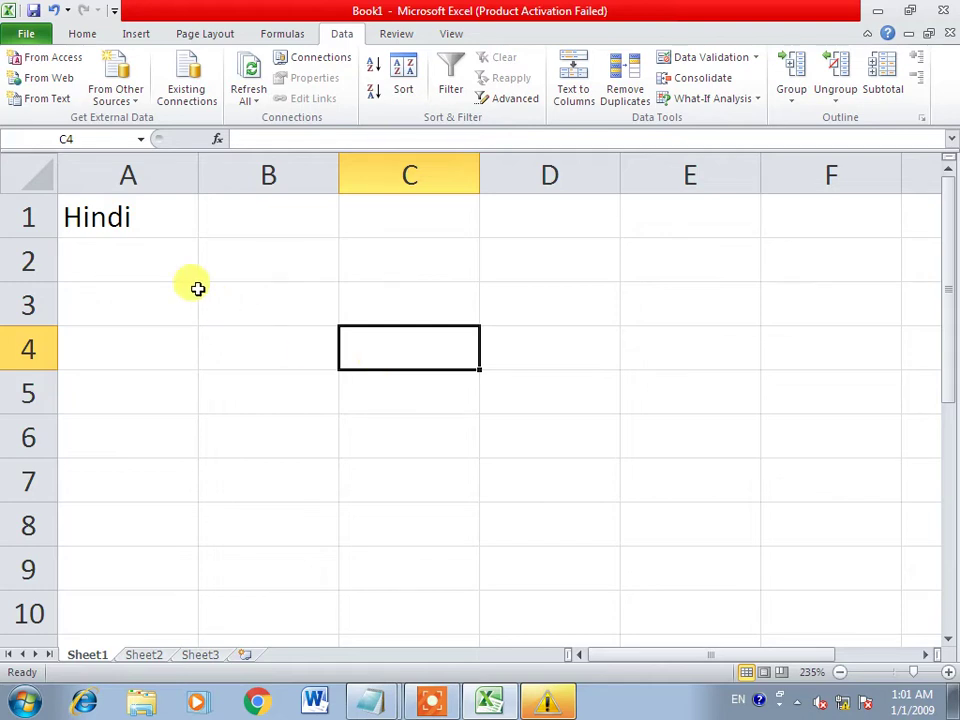
click(143, 212)
click(154, 292)
click(241, 218)
click(137, 261)
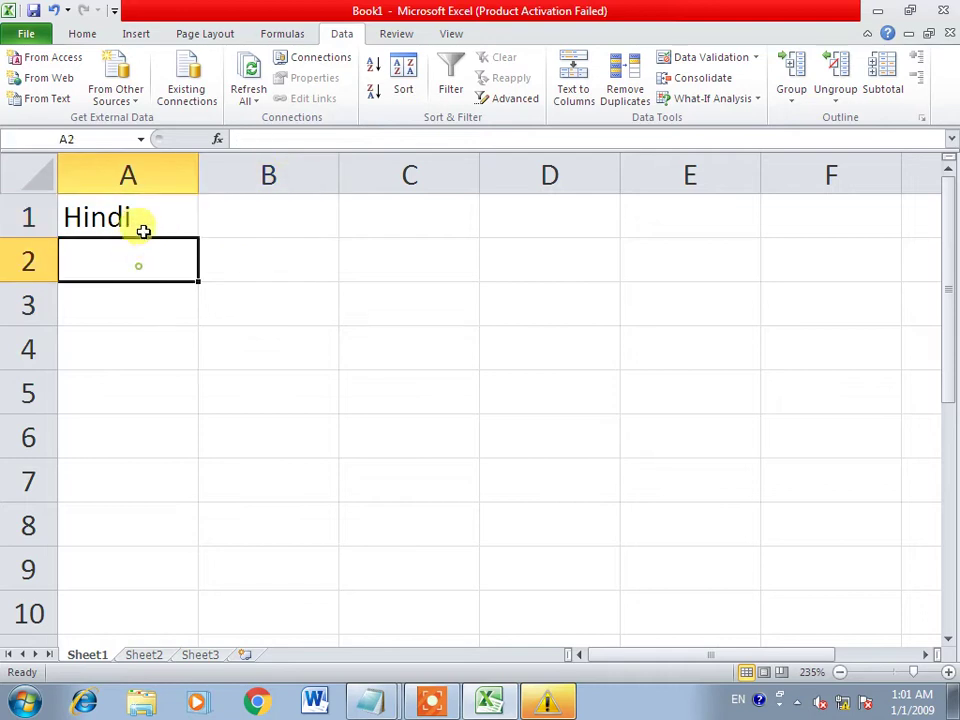
- Enter the heading Age in cell B1
click(260, 216)
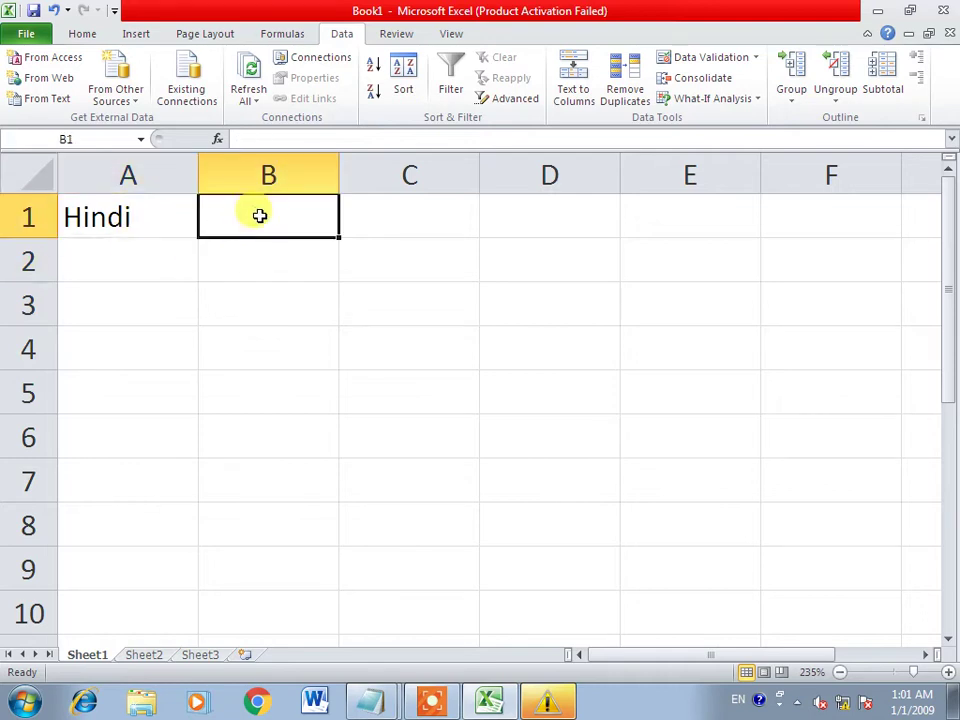
text(Age)
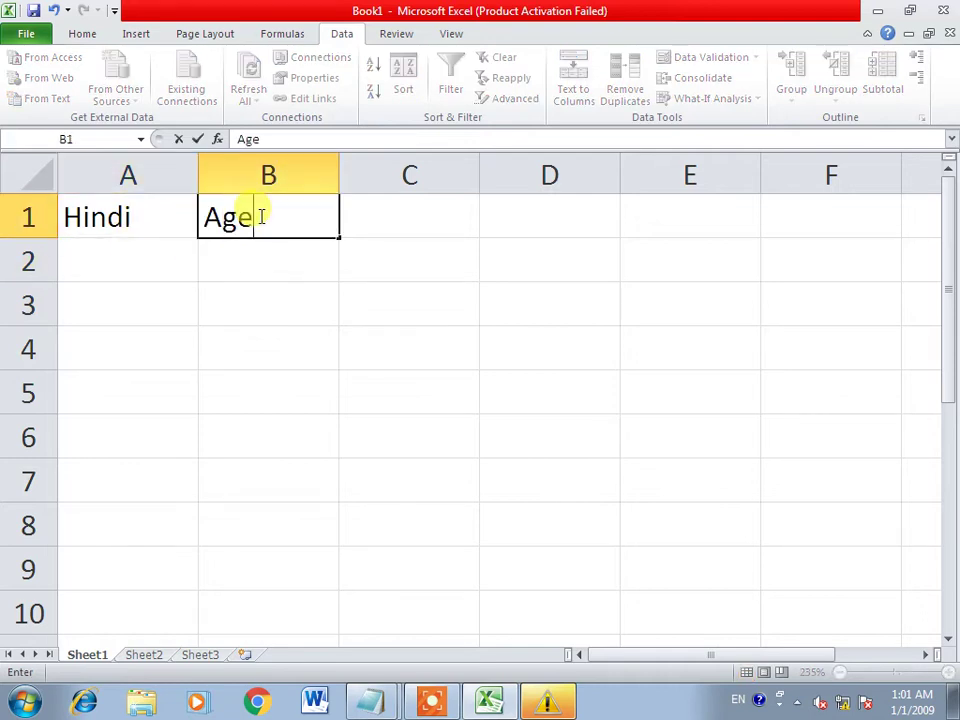
key(Return)
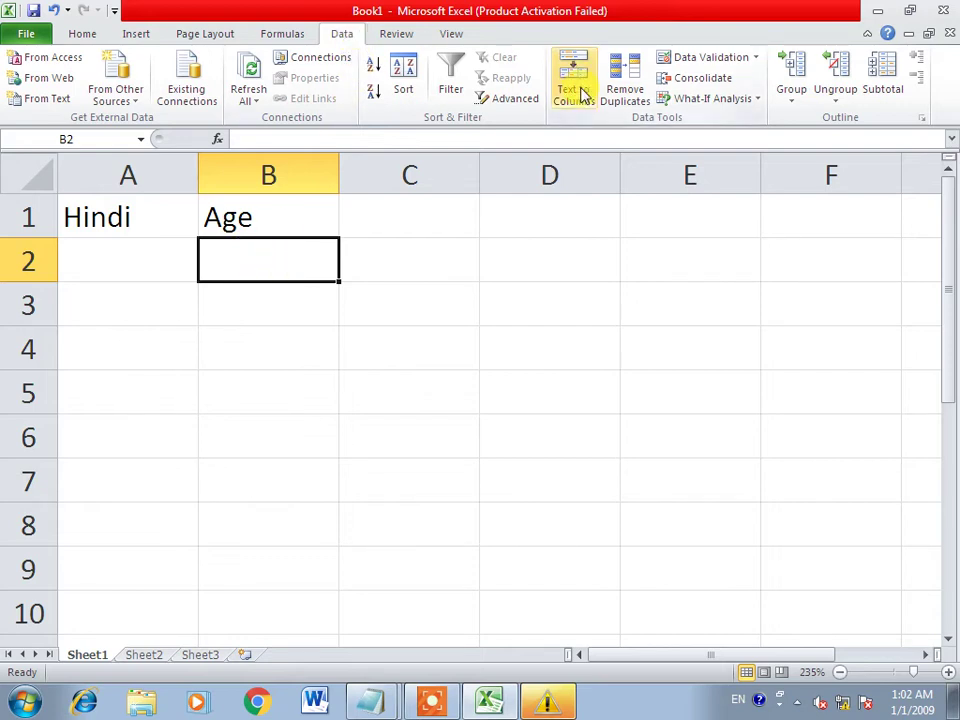
- Add data validation to cell B2 that allows only whole numbers greater than 15
click(700, 58)
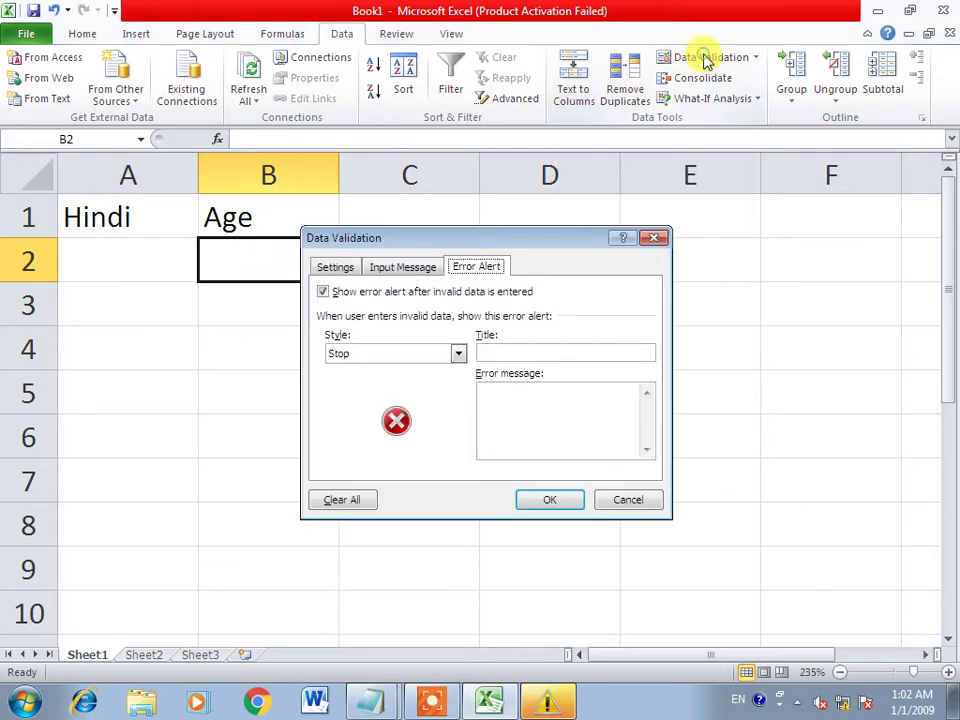
click(336, 267)
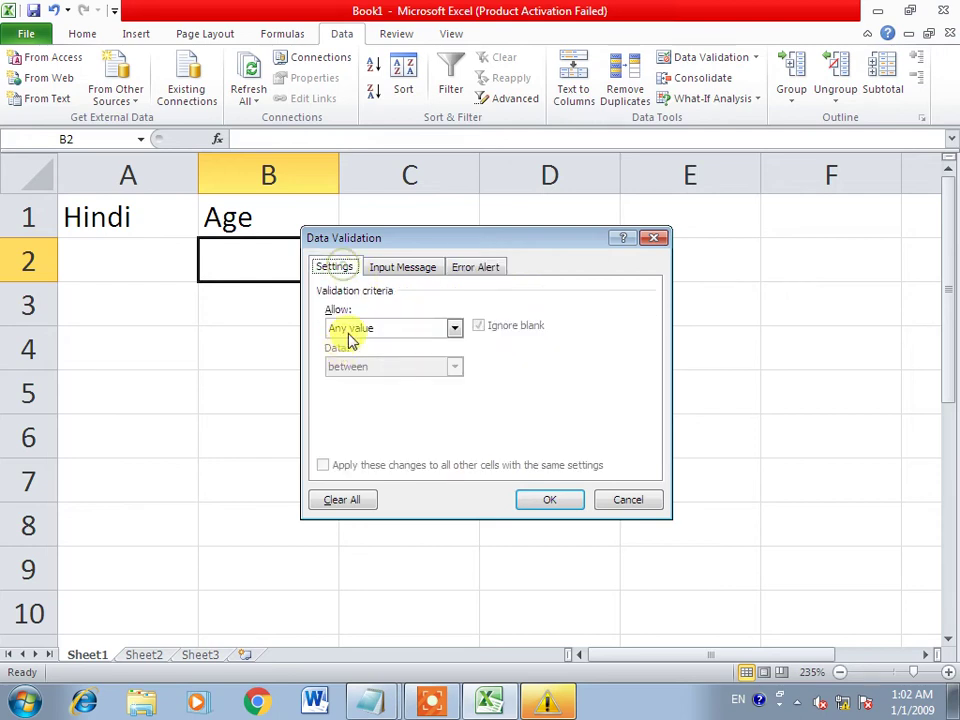
click(354, 328)
click(352, 362)
click(369, 367)
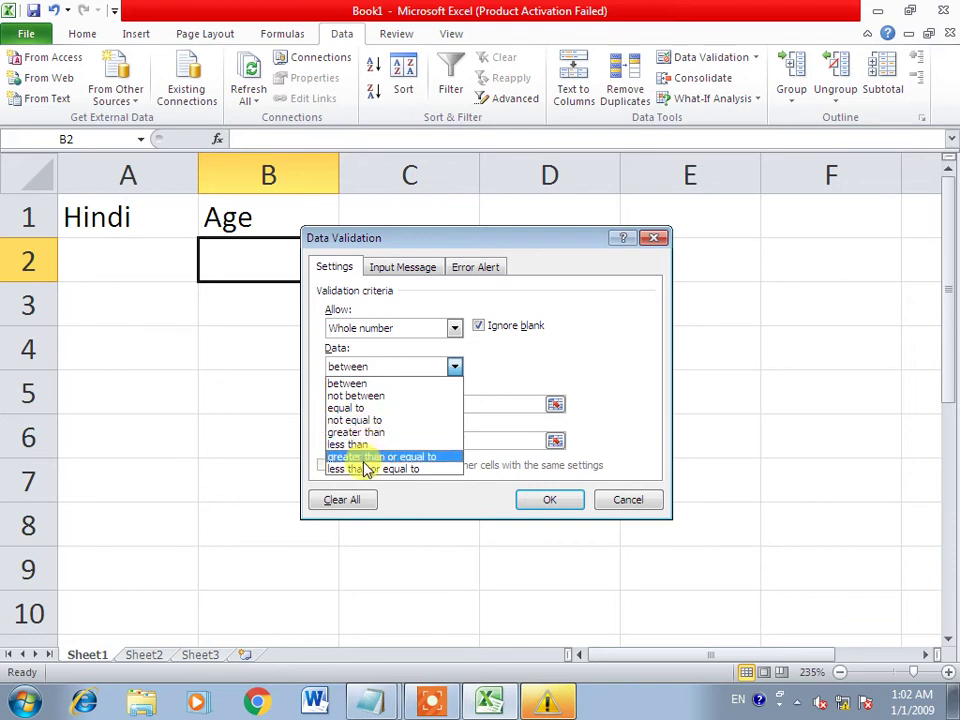
click(384, 434)
click(358, 399)
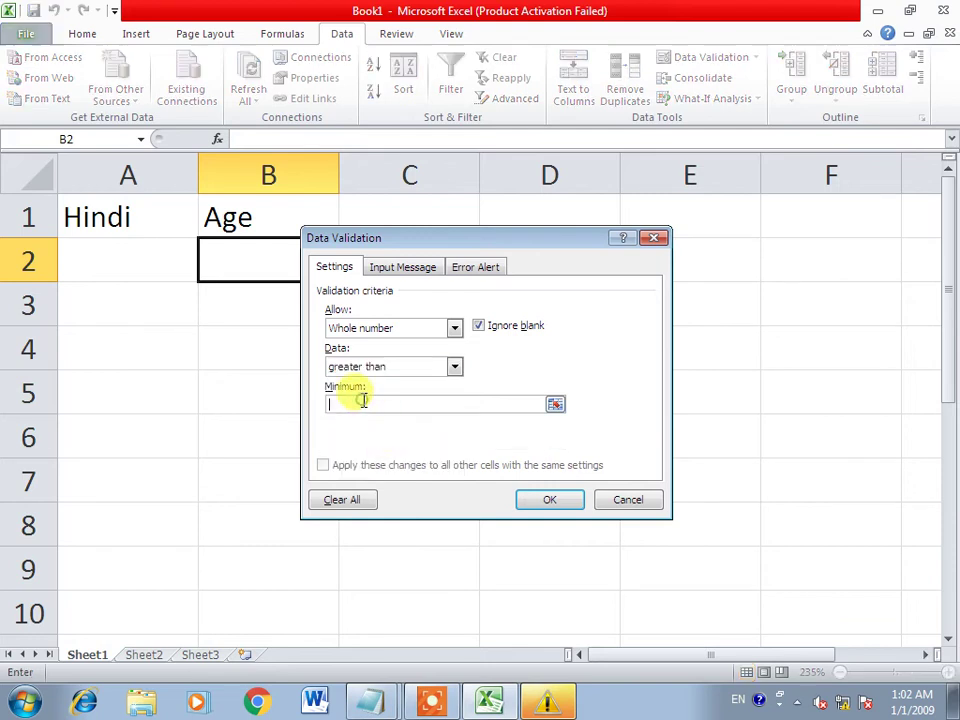
text(15)
click(549, 503)
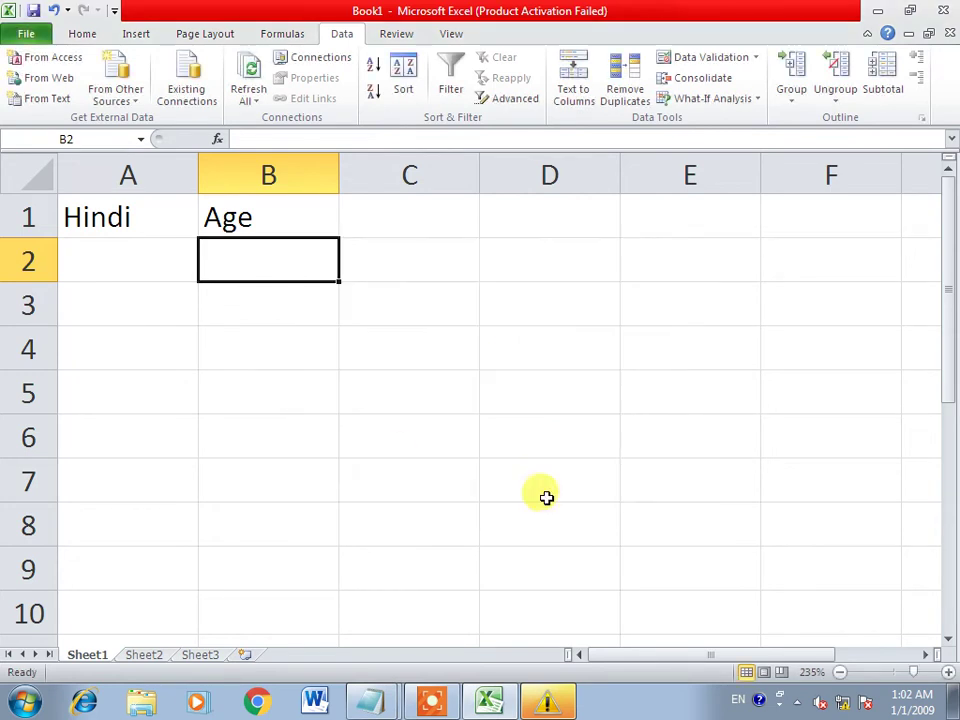
- Enter 16 in cell B2, and test its validation by trying to enter 10 and cancelling that entry
text(16)
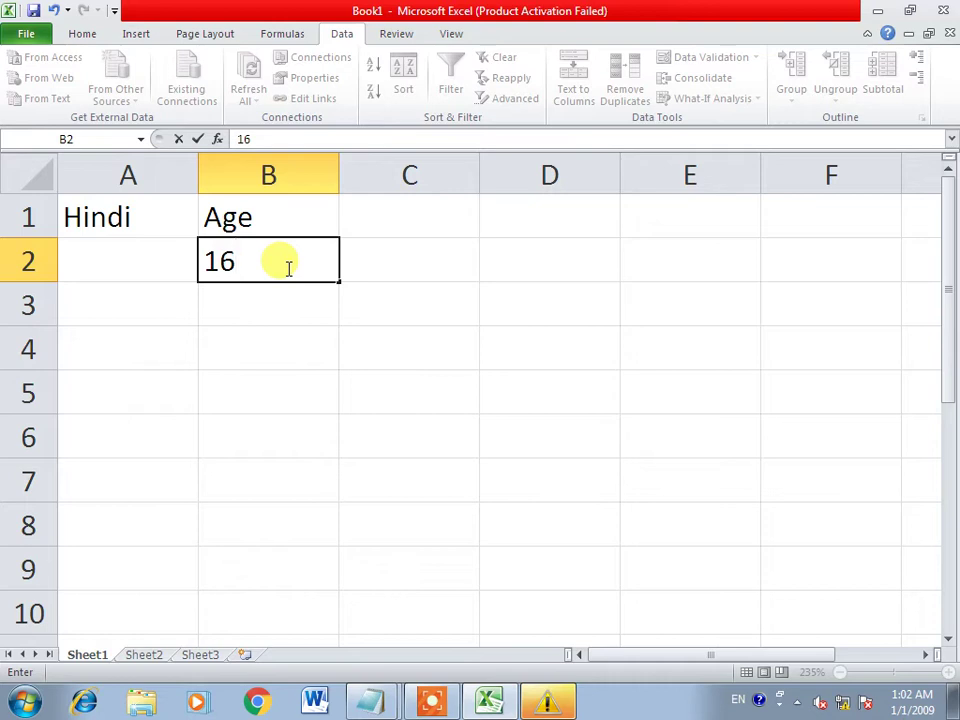
click(386, 265)
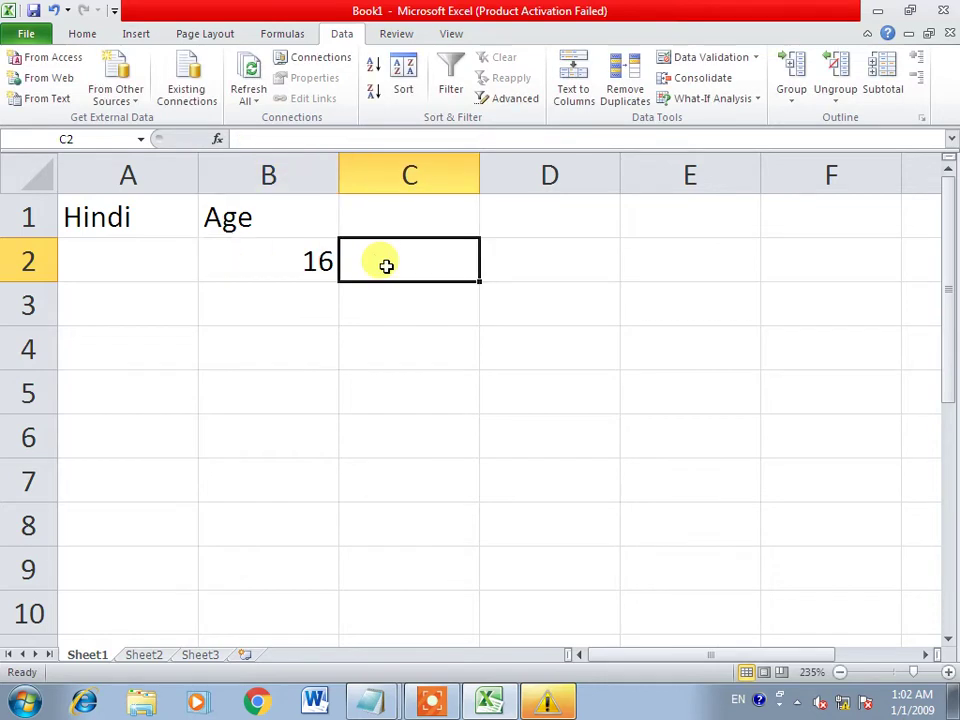
click(288, 262)
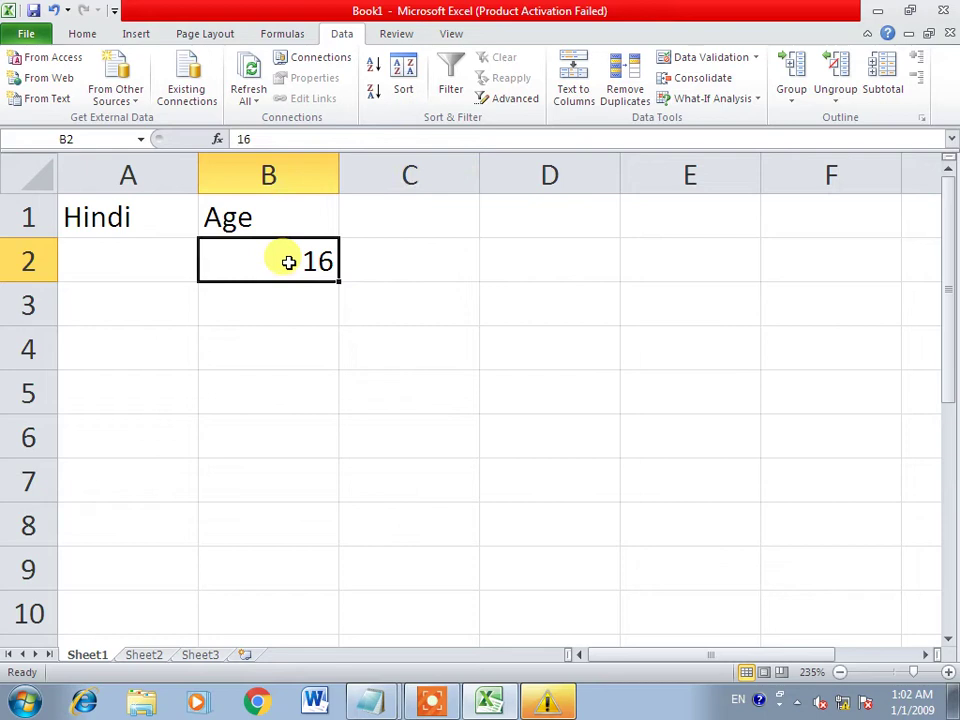
text(10)
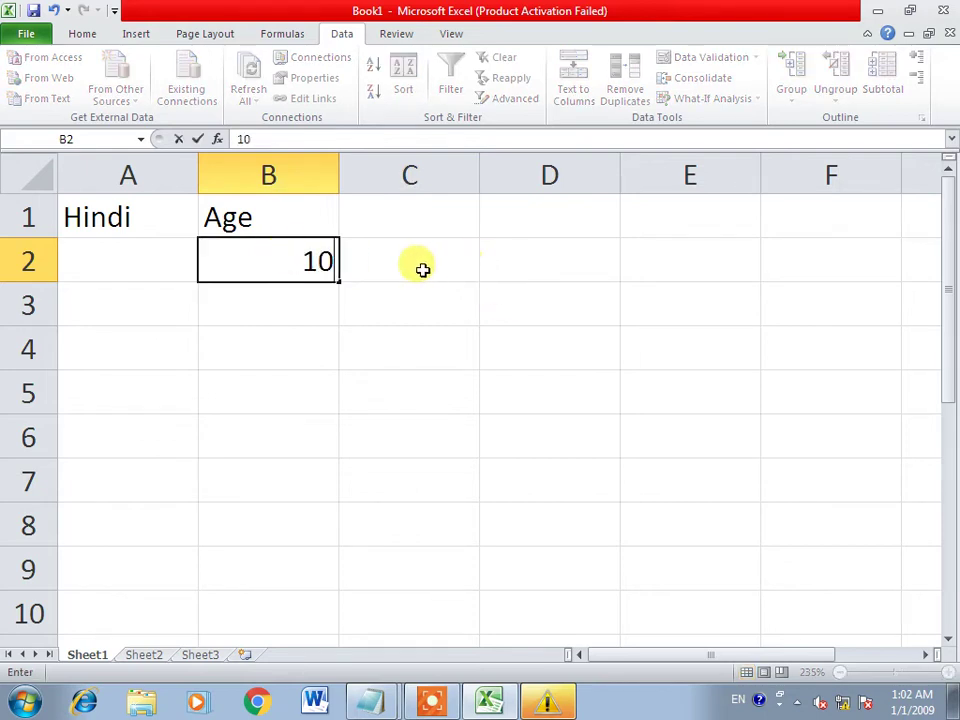
key(Return)
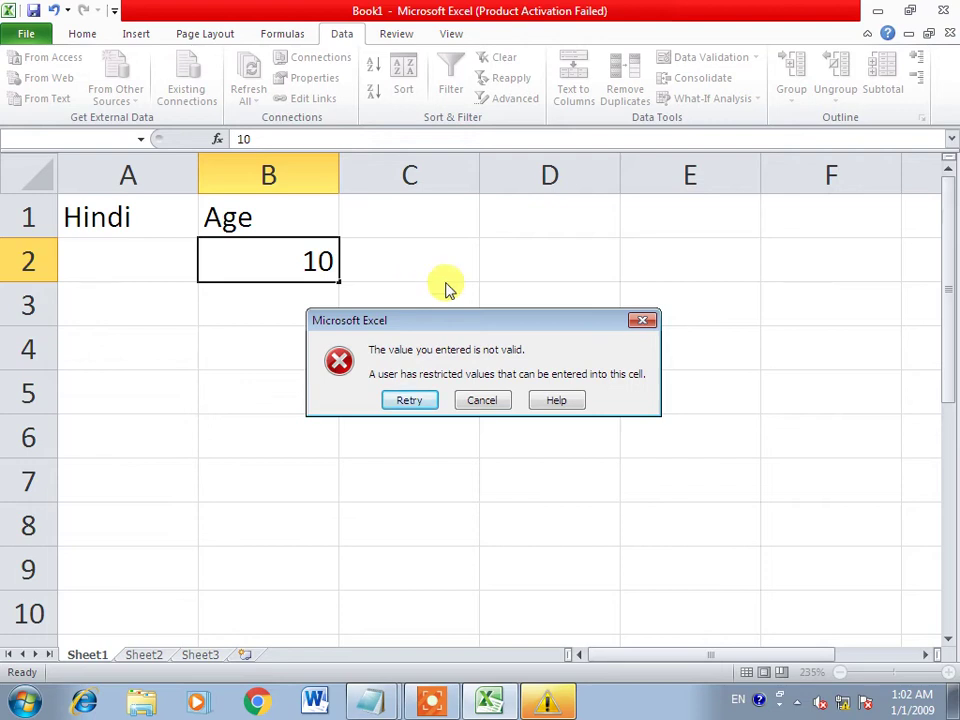
click(640, 320)
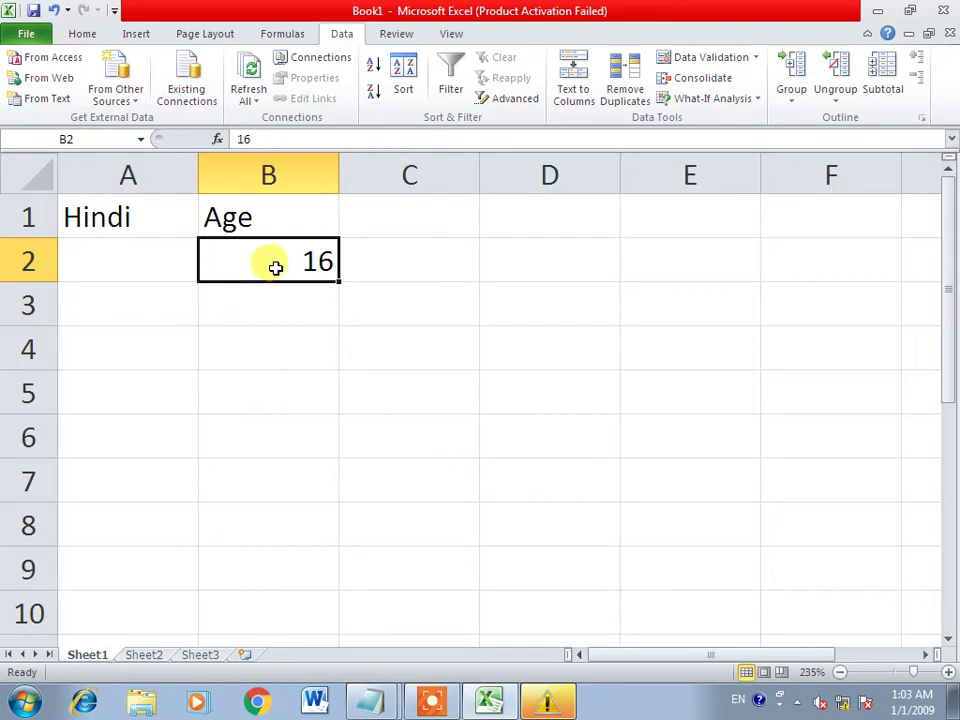
- Enter the heading marks in cell C1
click(435, 230)
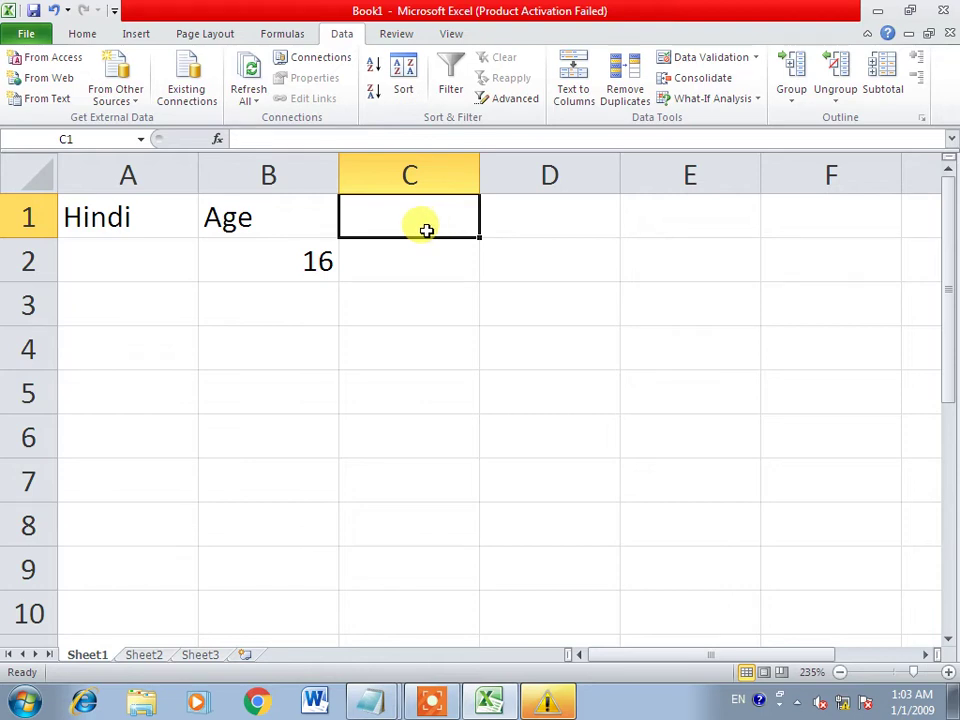
text(marks)
key(Return)
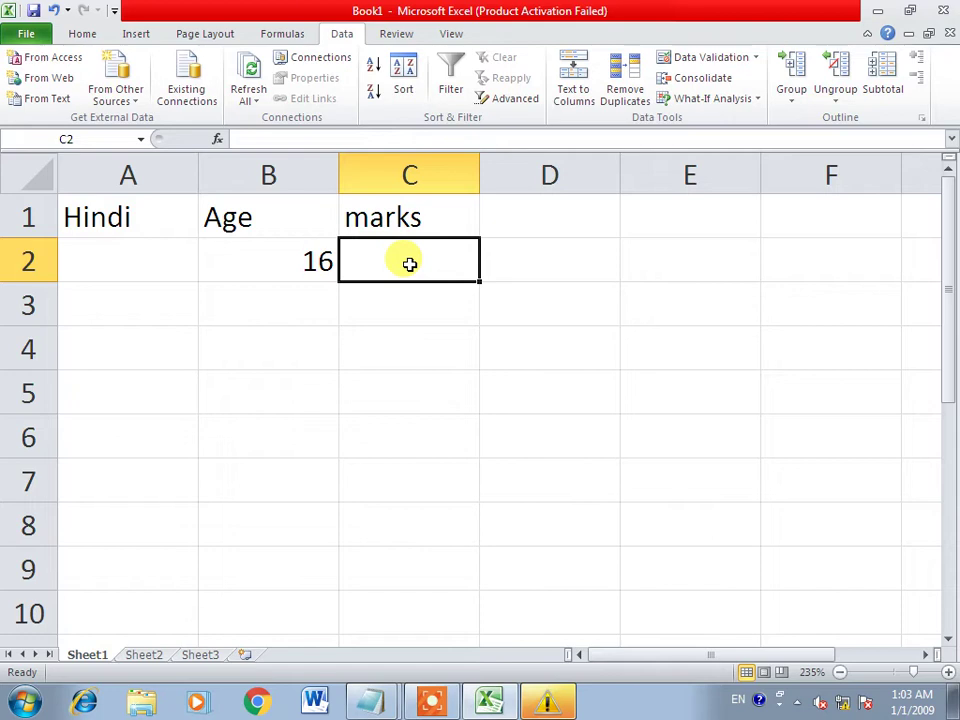
- Add data validation to cell C2 that allows only whole numbers less than 25
click(697, 60)
click(408, 326)
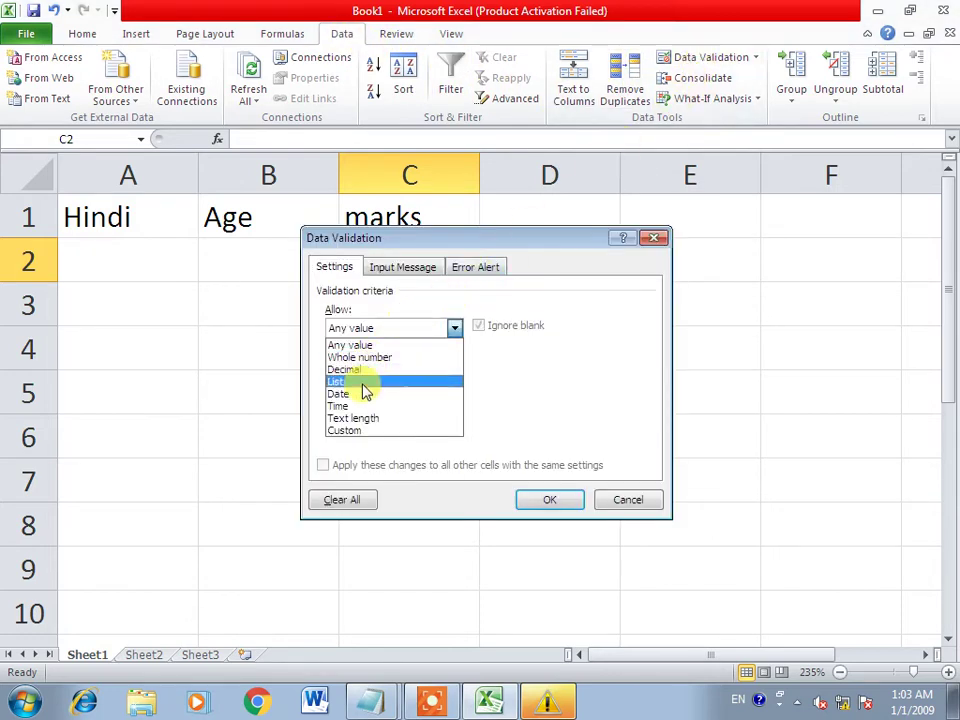
click(349, 357)
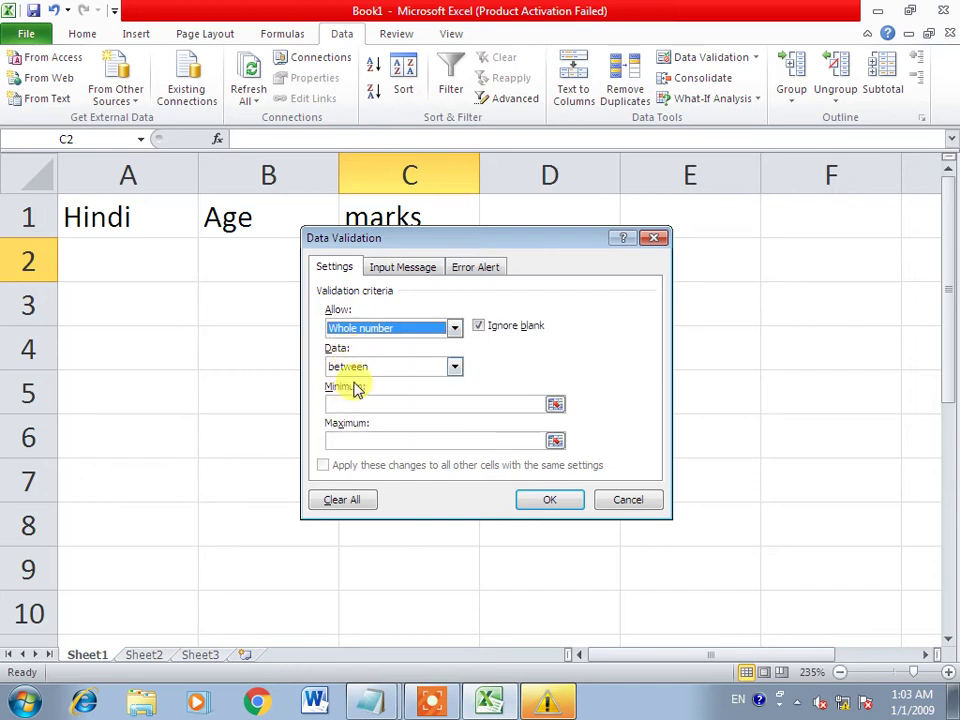
click(359, 367)
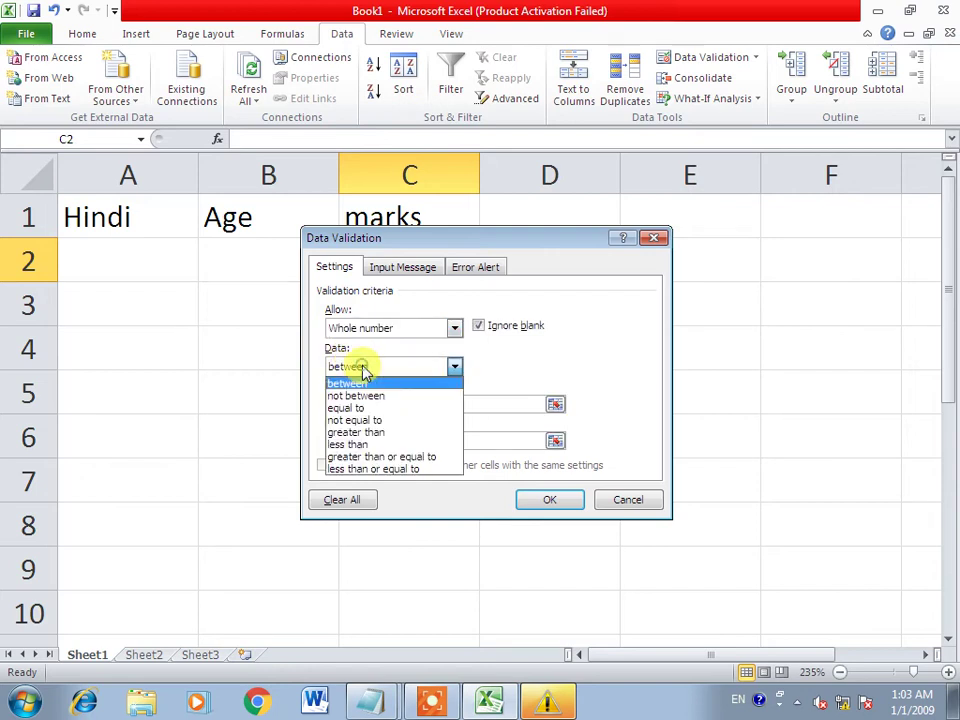
click(393, 444)
click(380, 402)
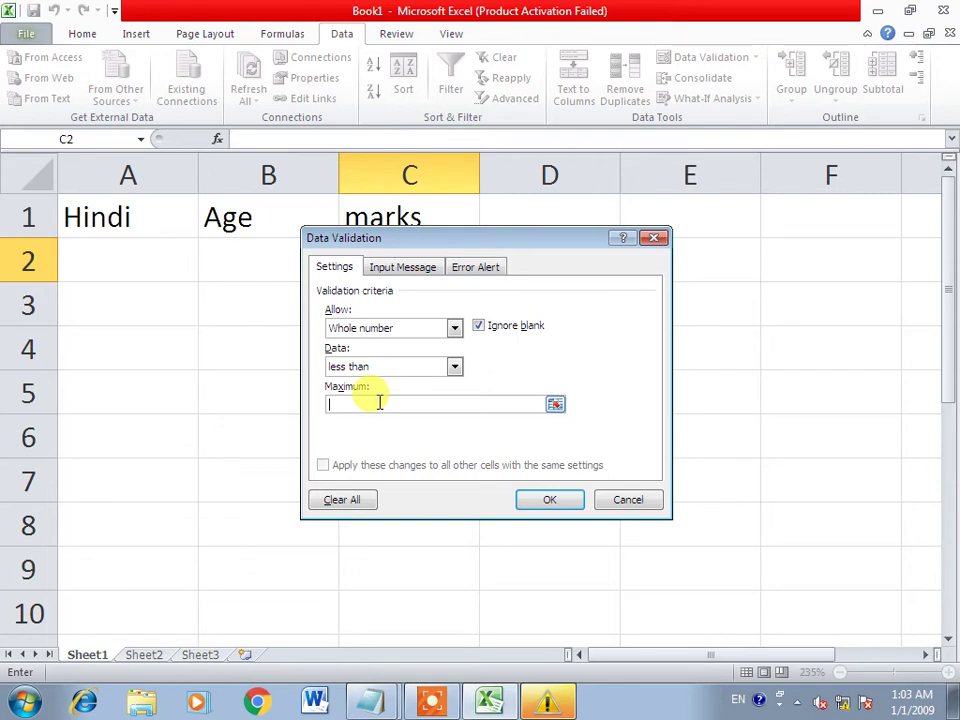
text(25)
click(545, 495)
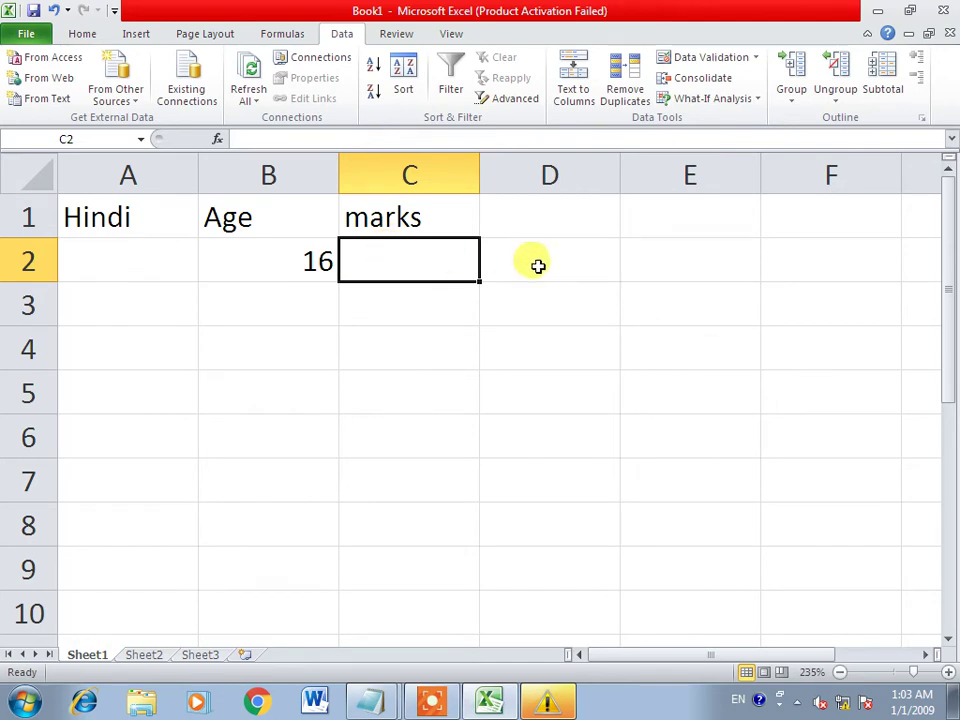
- Test the validation of cell C2 by entering 20 and replacing it with 24
text(20)
key(Return)
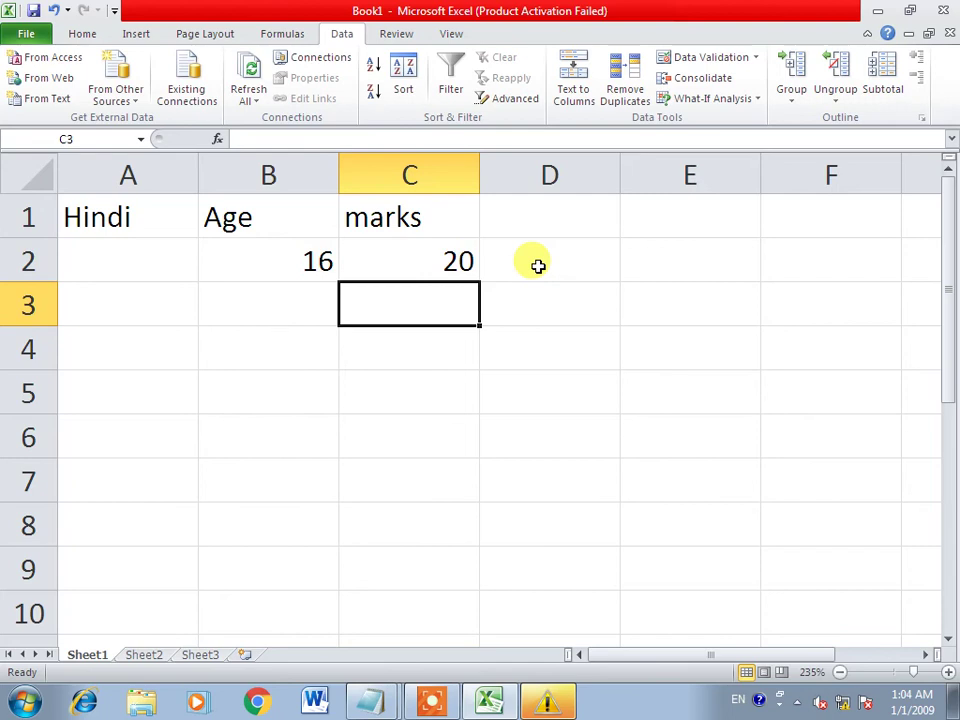
click(431, 264)
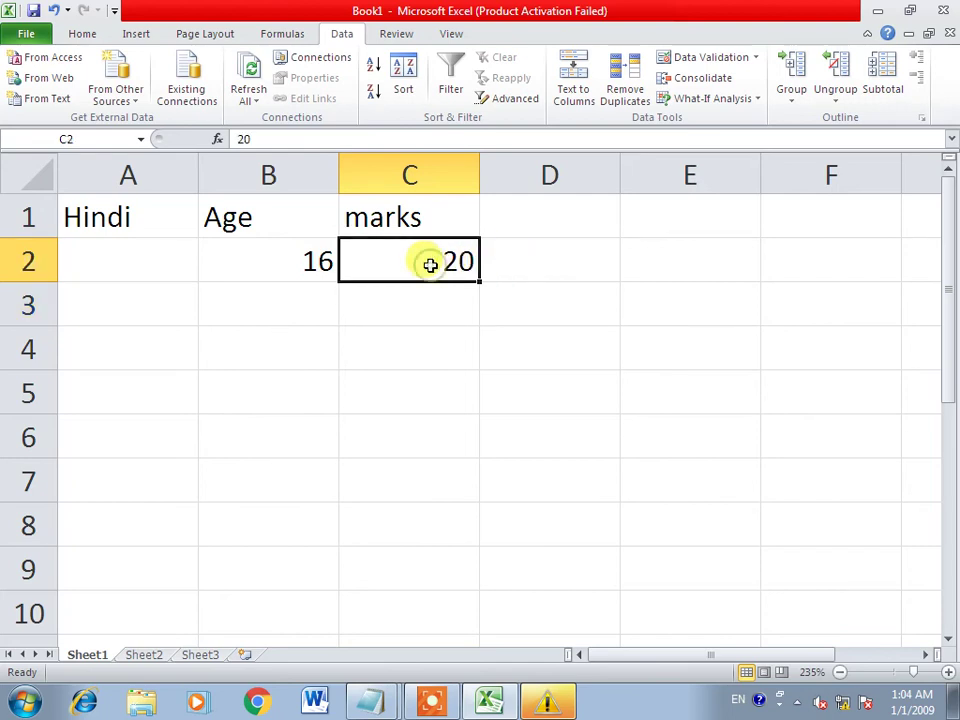
text(24)
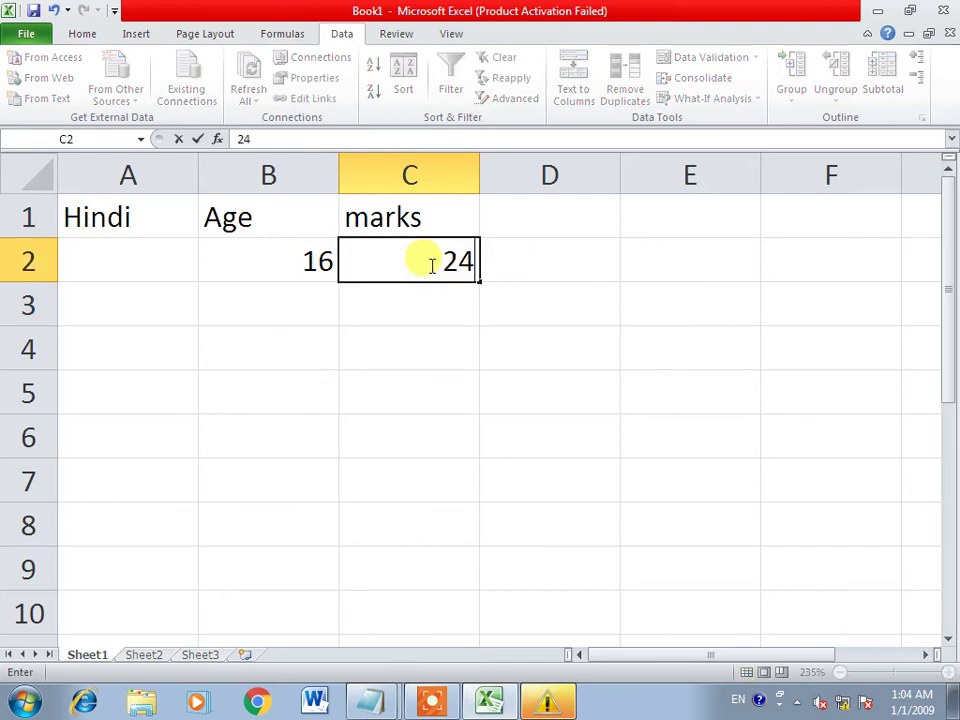
key(Return)
click(431, 264)
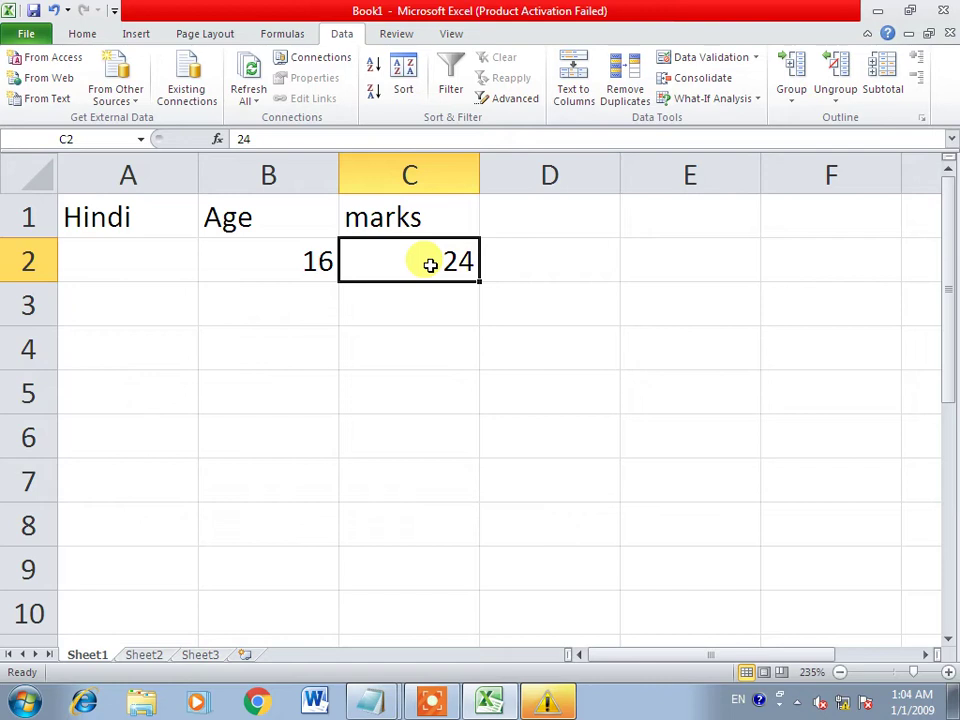
- Try to enter 50 in cell C2 to test its upper limit, and cancel the entry
click(418, 338)
click(410, 259)
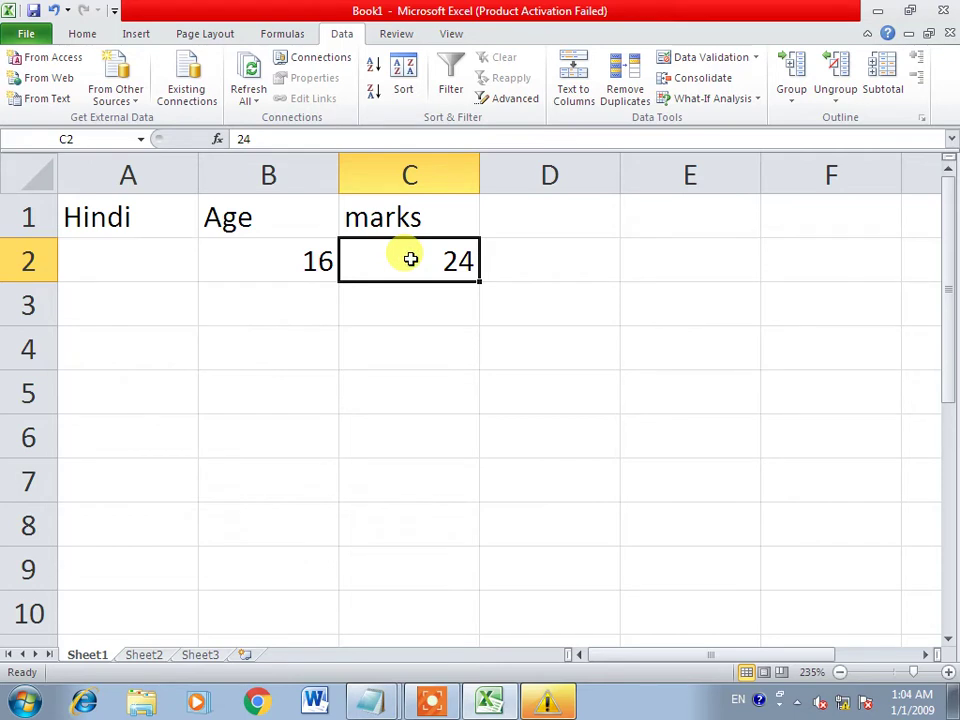
text(50)
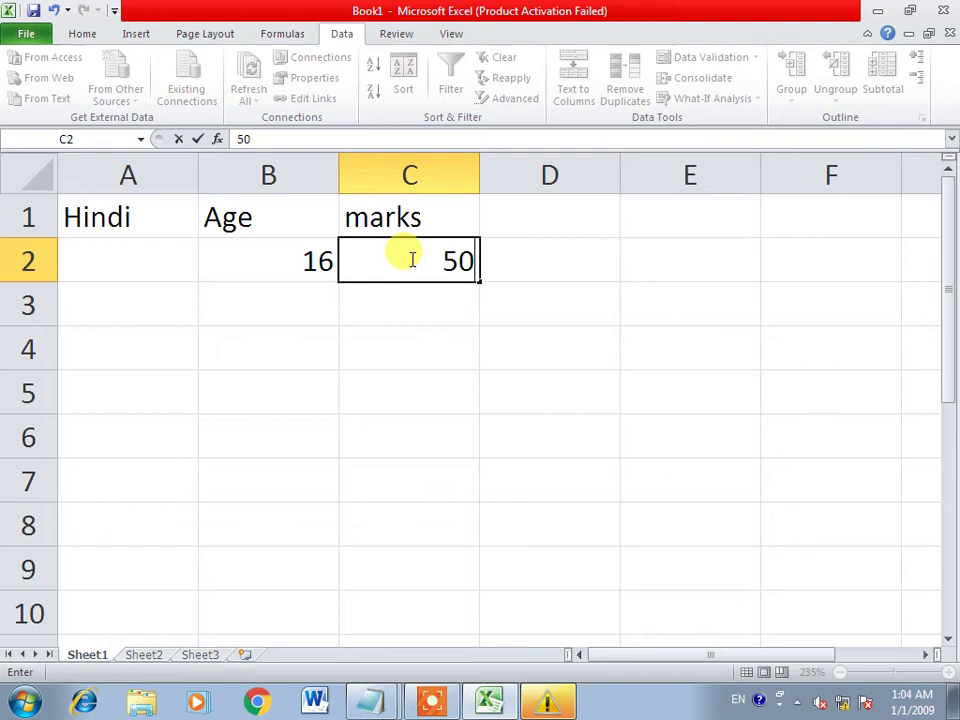
key(Return)
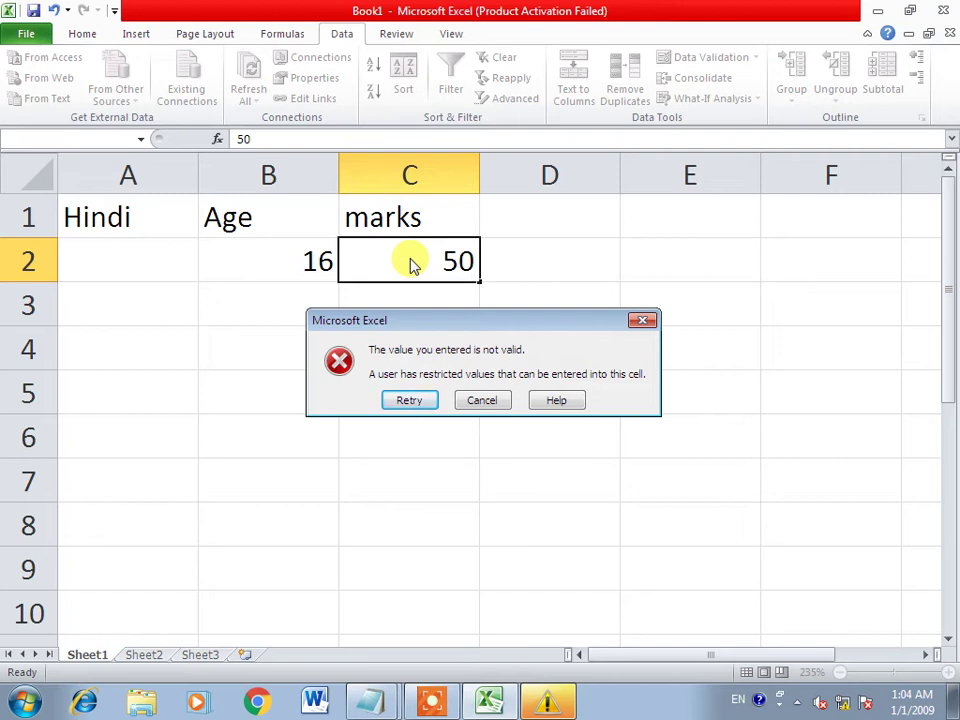
key(Escape)
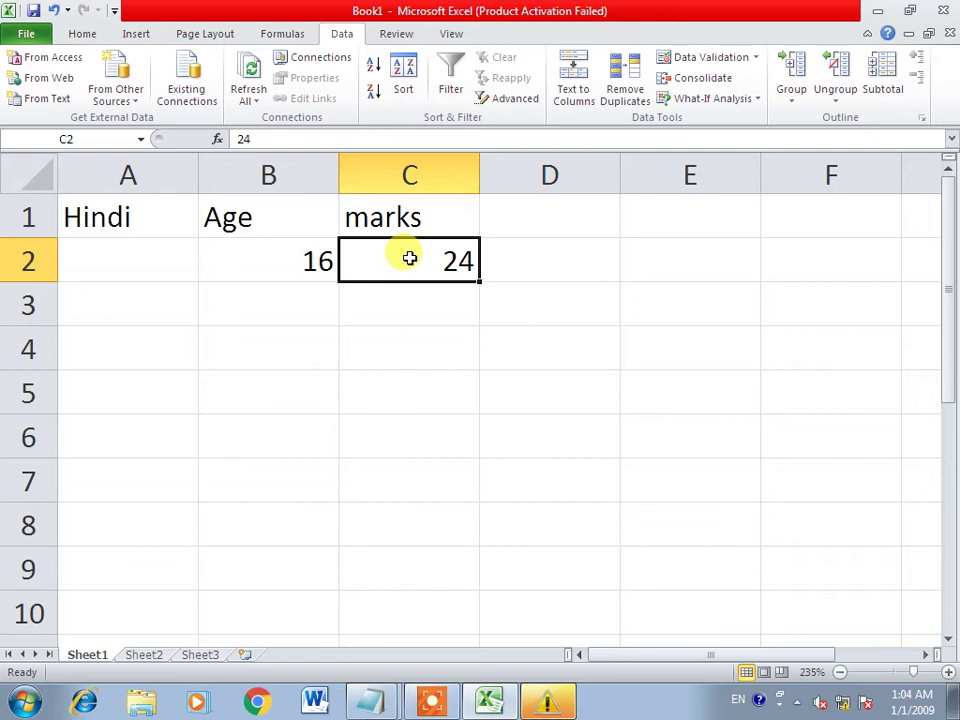
- Test a negative value in the validated marks cell C2 by entering -20
text(-20)
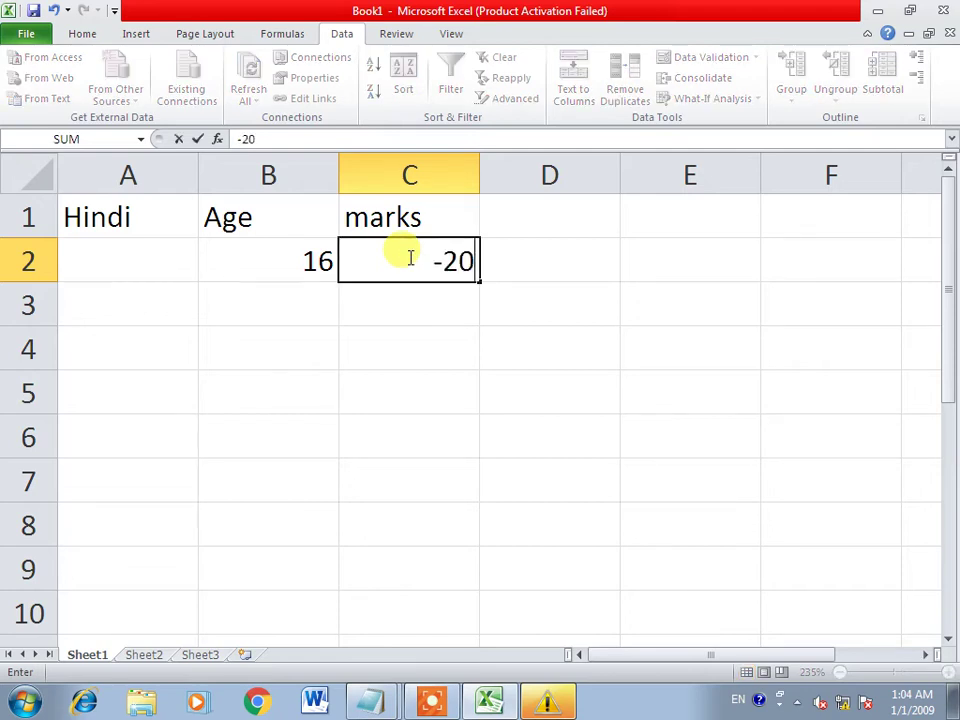
key(Return)
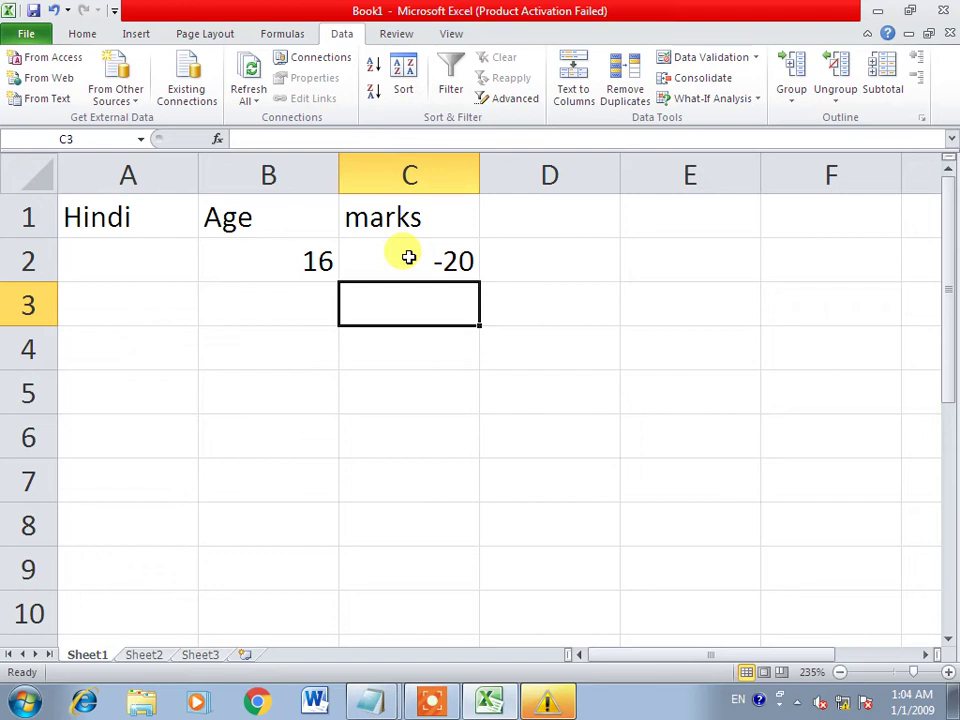
click(422, 261)
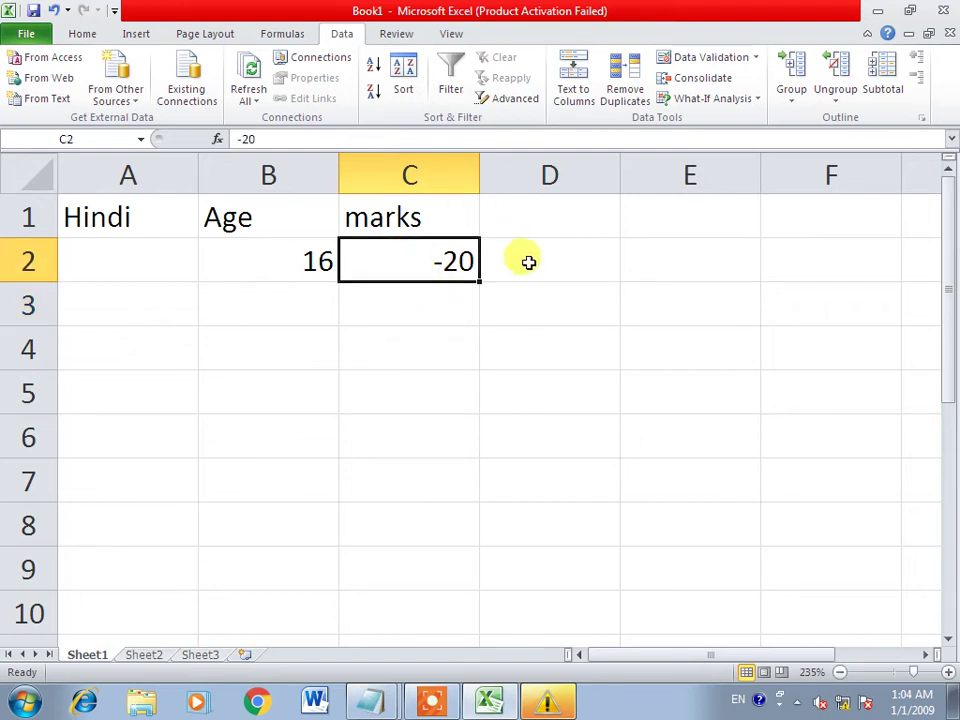
- Add data validation to cell D1 that allows only whole numbers less than or equal to 25
click(528, 207)
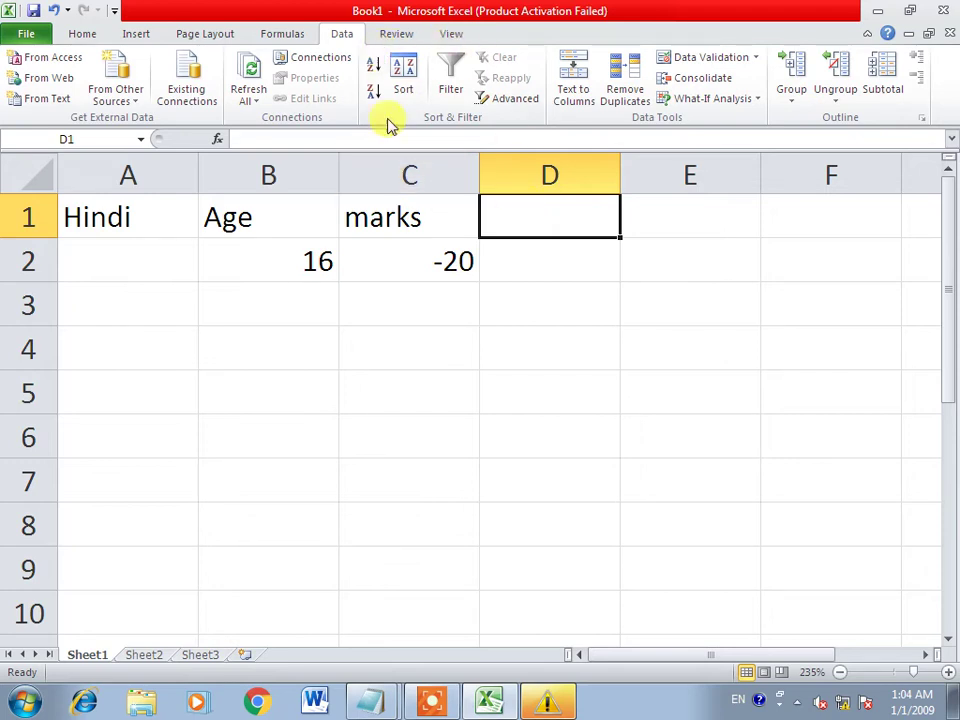
click(343, 37)
click(701, 58)
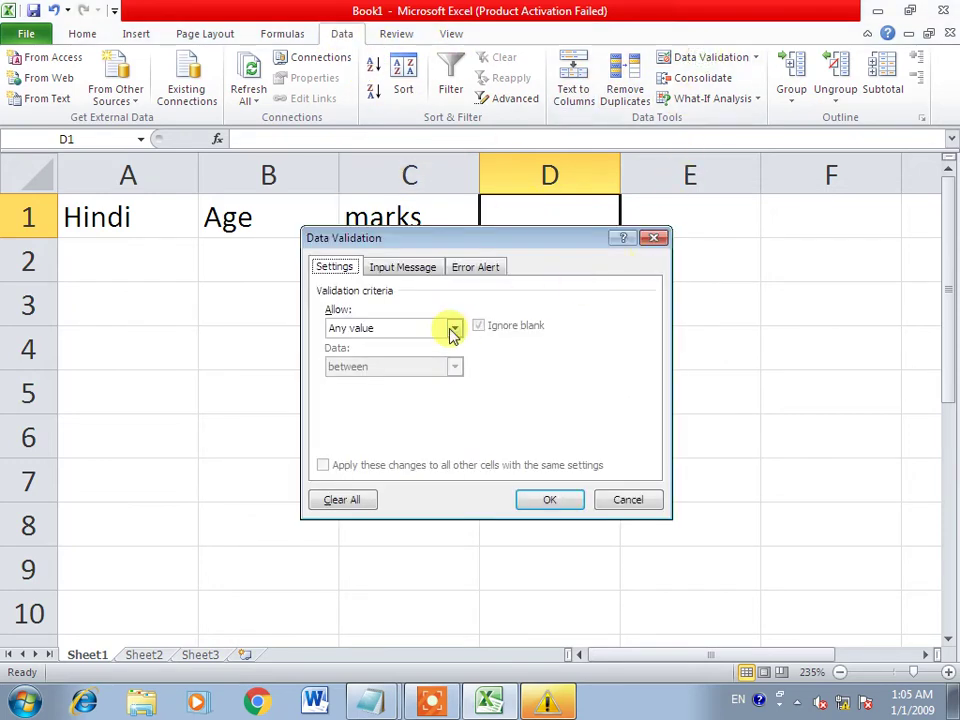
click(352, 329)
click(372, 358)
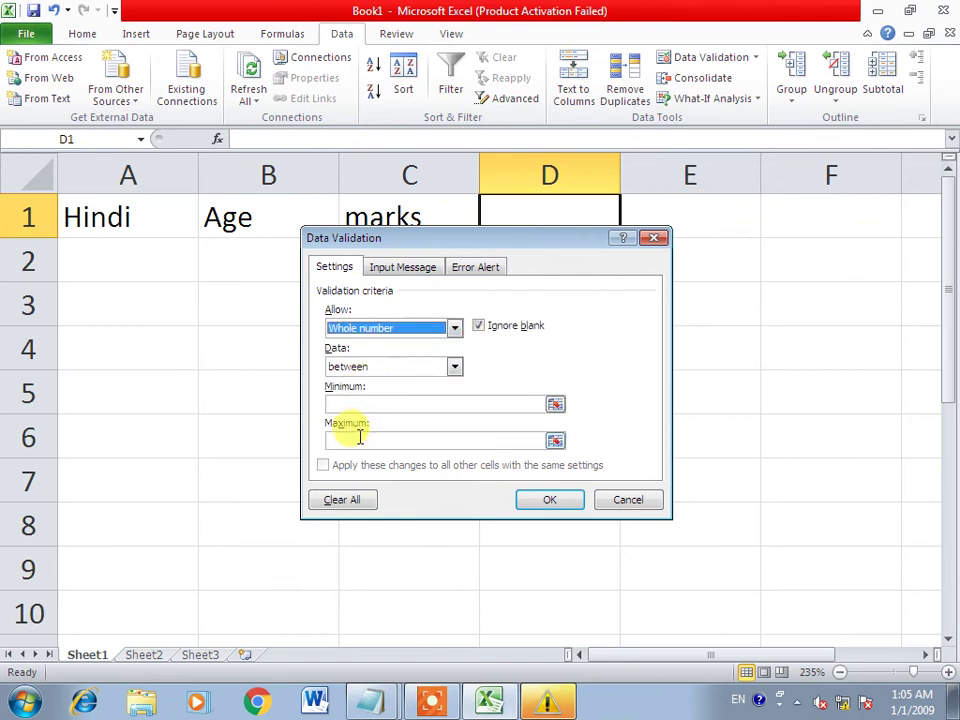
click(392, 368)
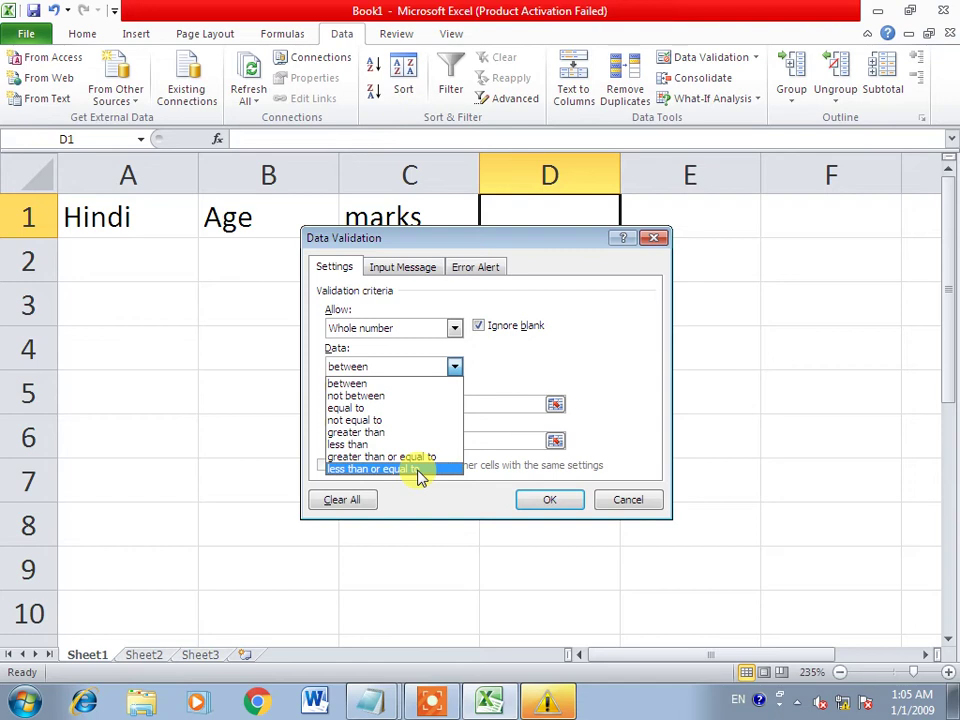
click(418, 473)
click(407, 401)
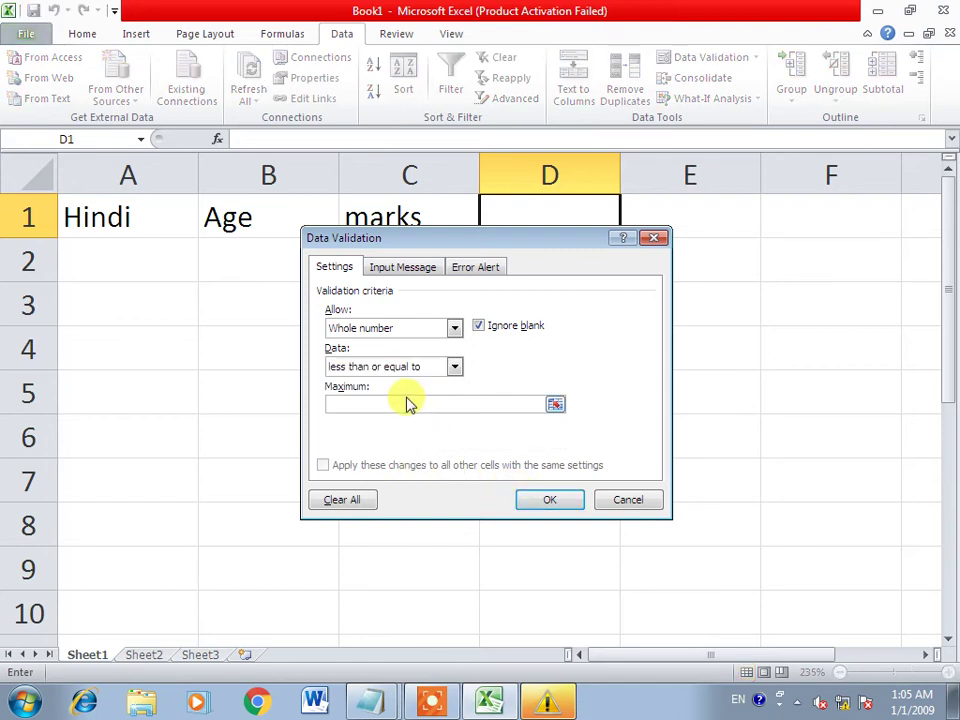
text(25)
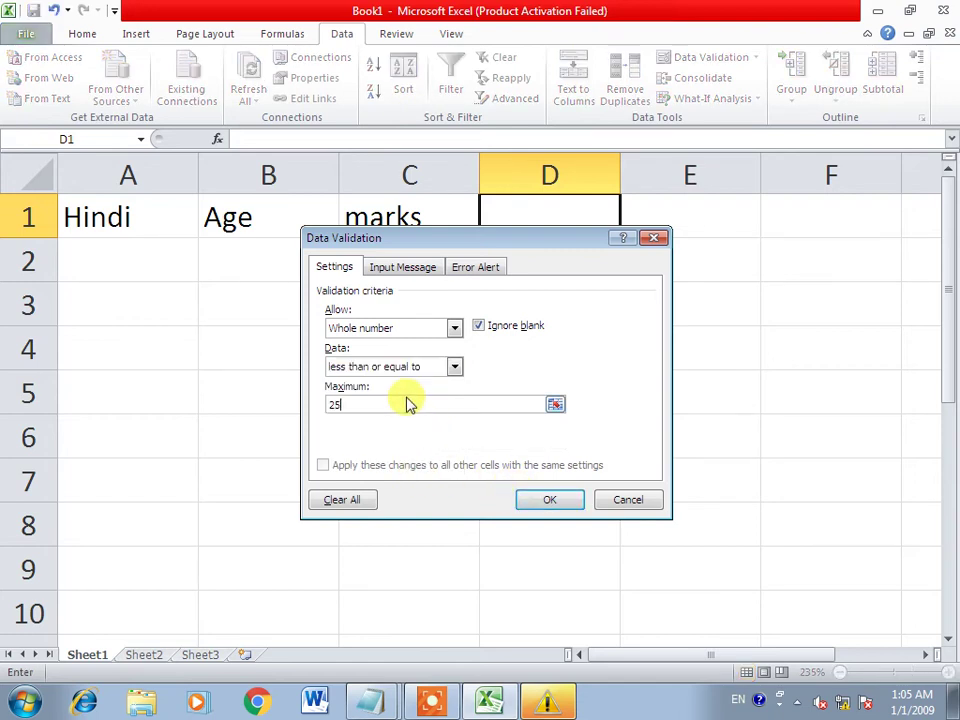
click(577, 507)
- Test the validation of cell D1 by entering 25 and replacing it with 24
text(25)
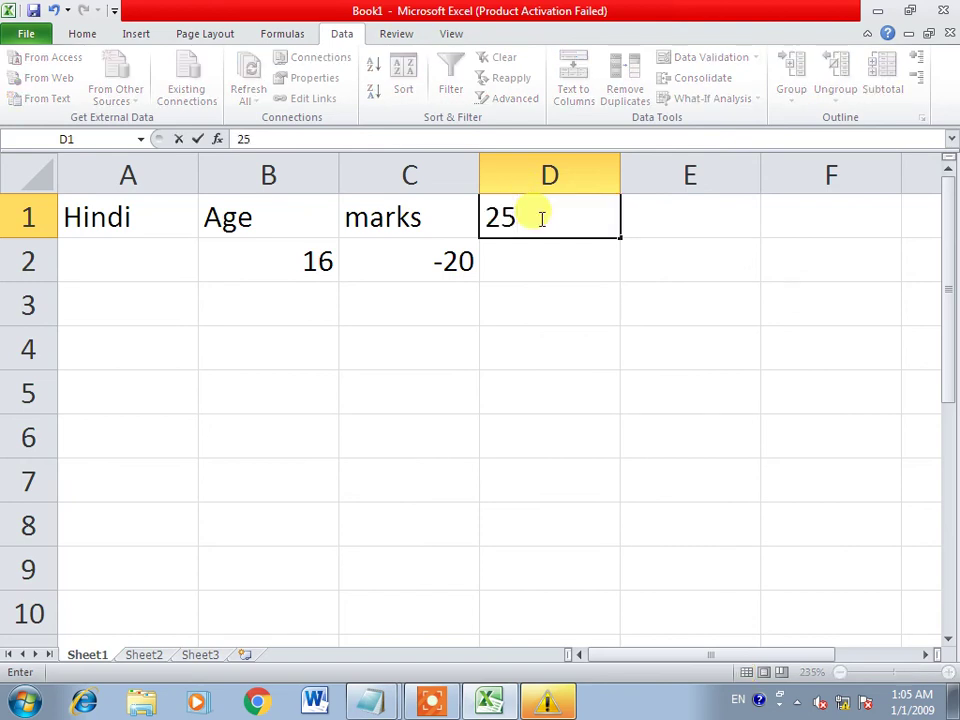
key(Return)
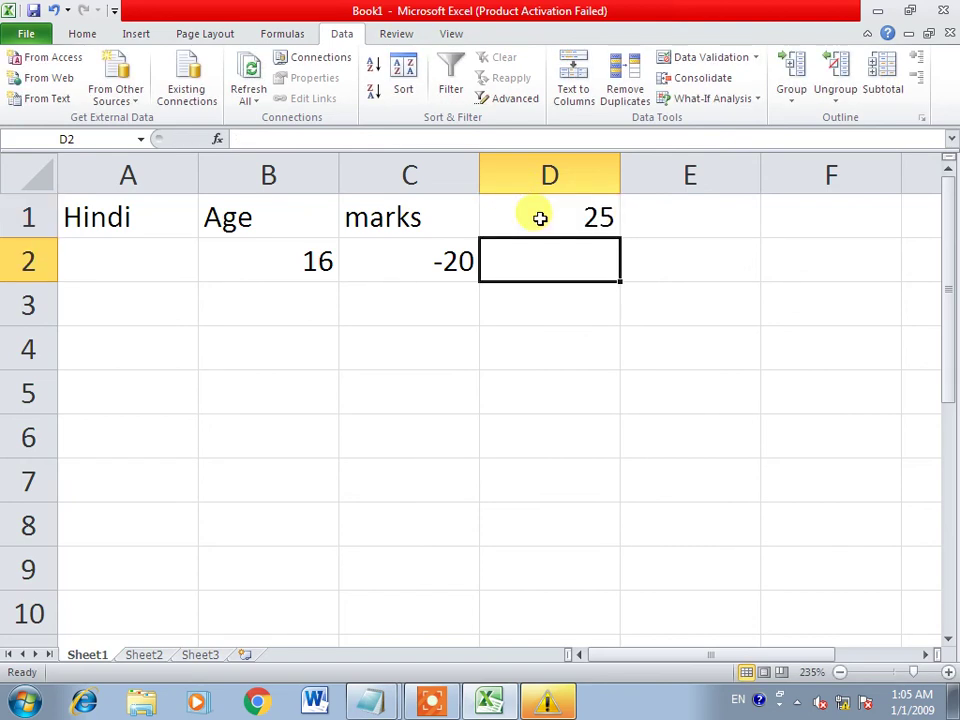
click(540, 218)
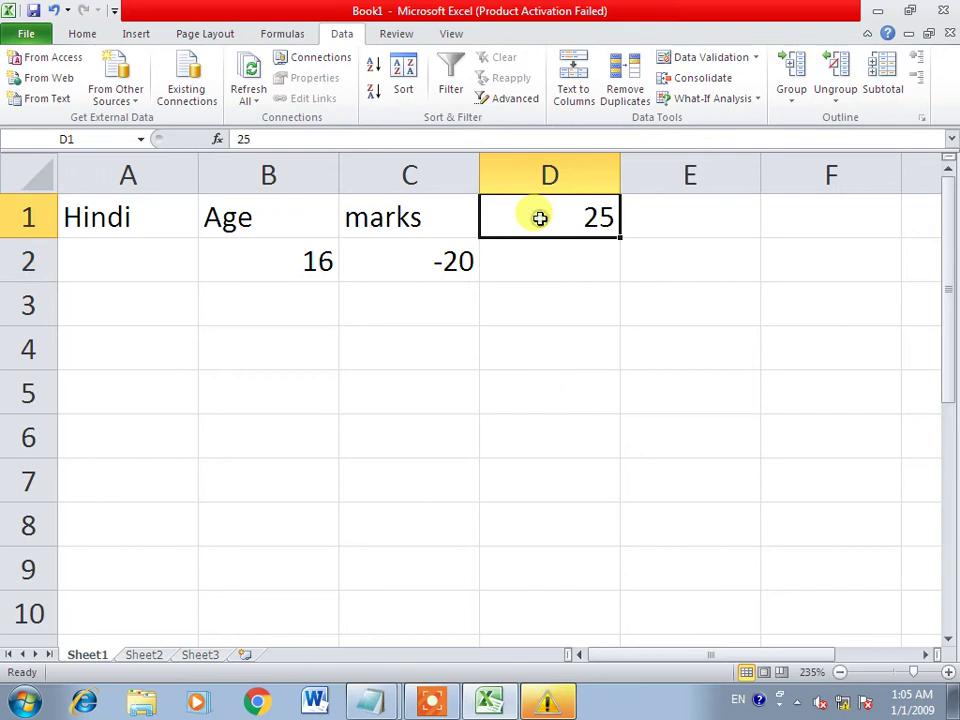
text(24)
key(Return)
- Try to enter 26 in cell D1 to test its maximum, and cancel the entry
click(542, 218)
text(26)
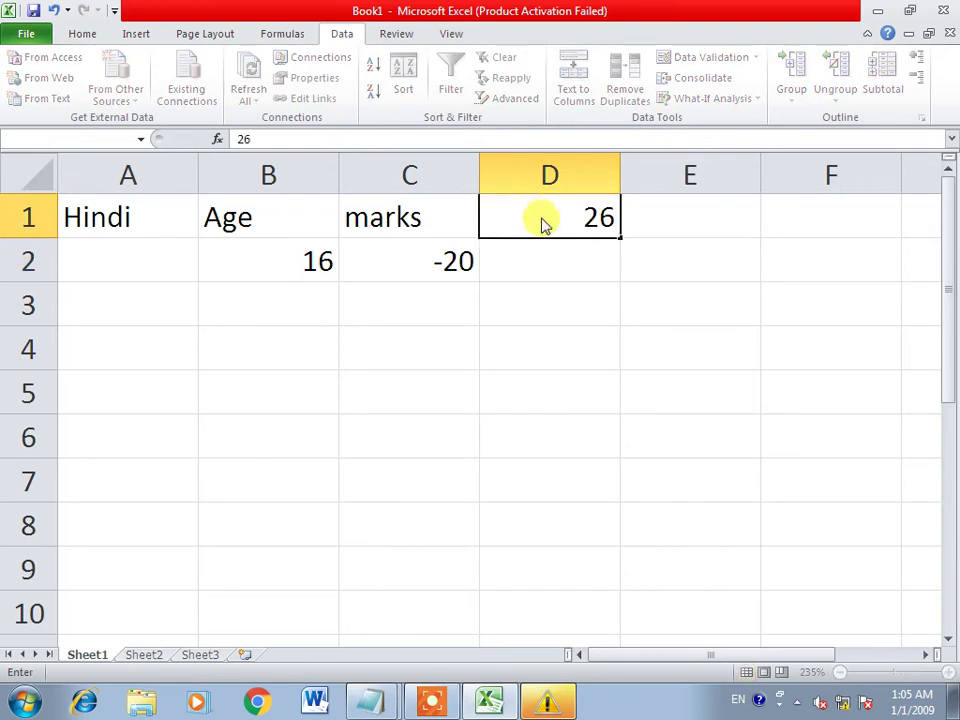
key(Return)
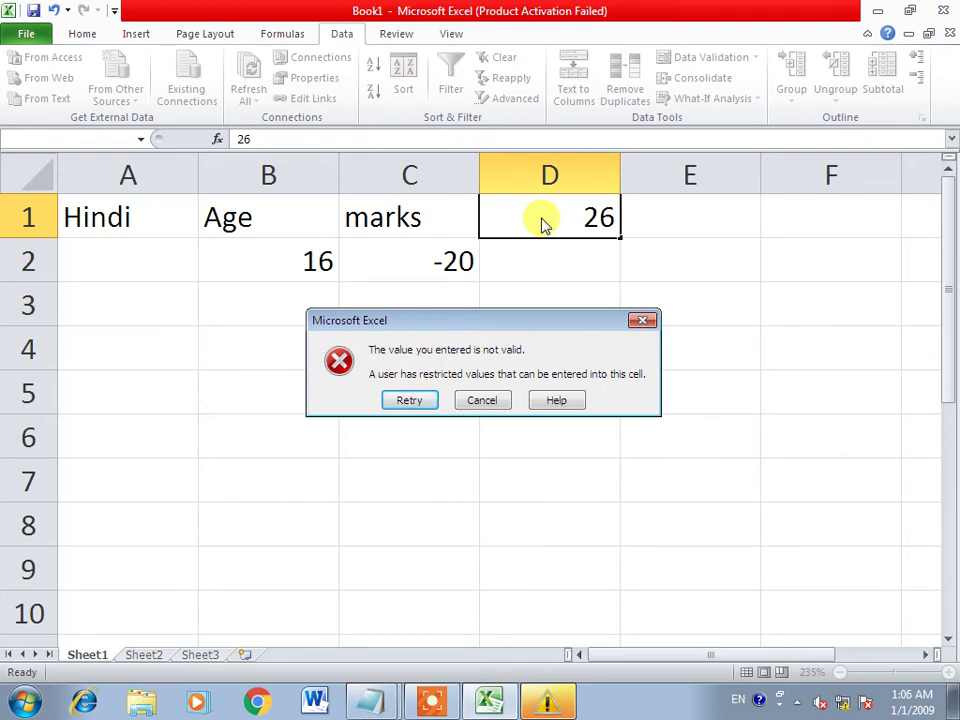
key(Escape)
- Add data validation to cell E1 that allows only whole numbers greater than or equal to 100
click(667, 238)
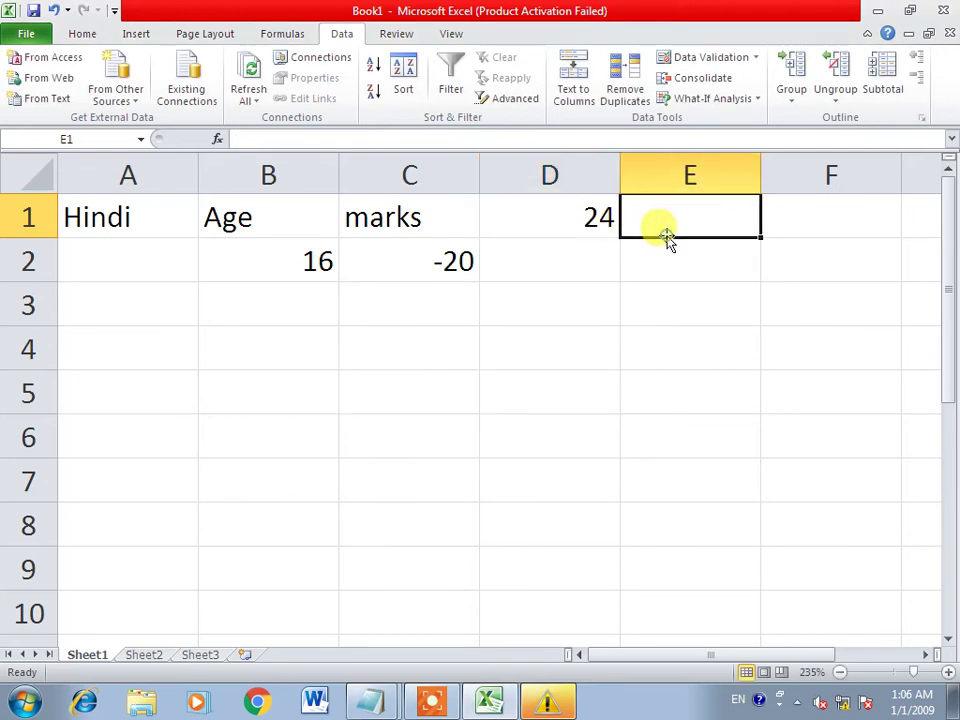
click(691, 58)
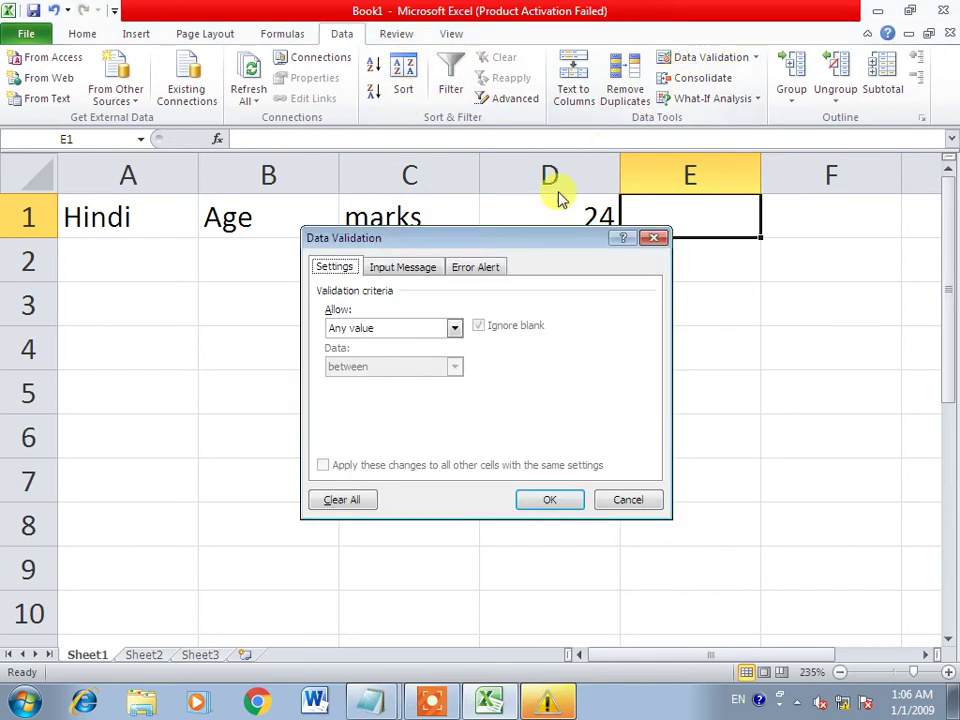
click(378, 329)
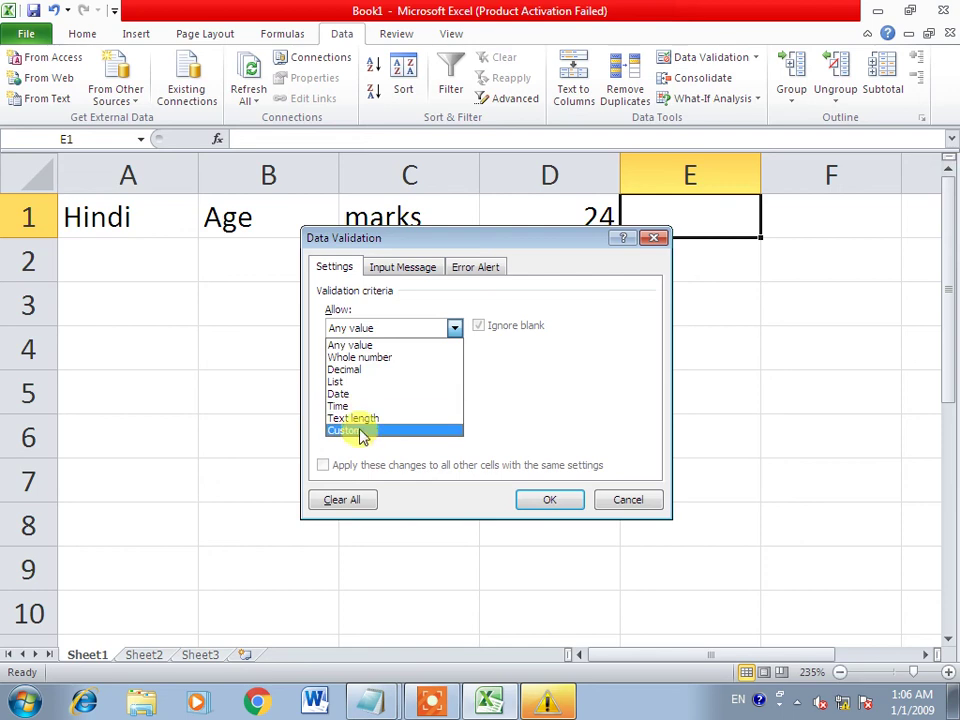
click(362, 357)
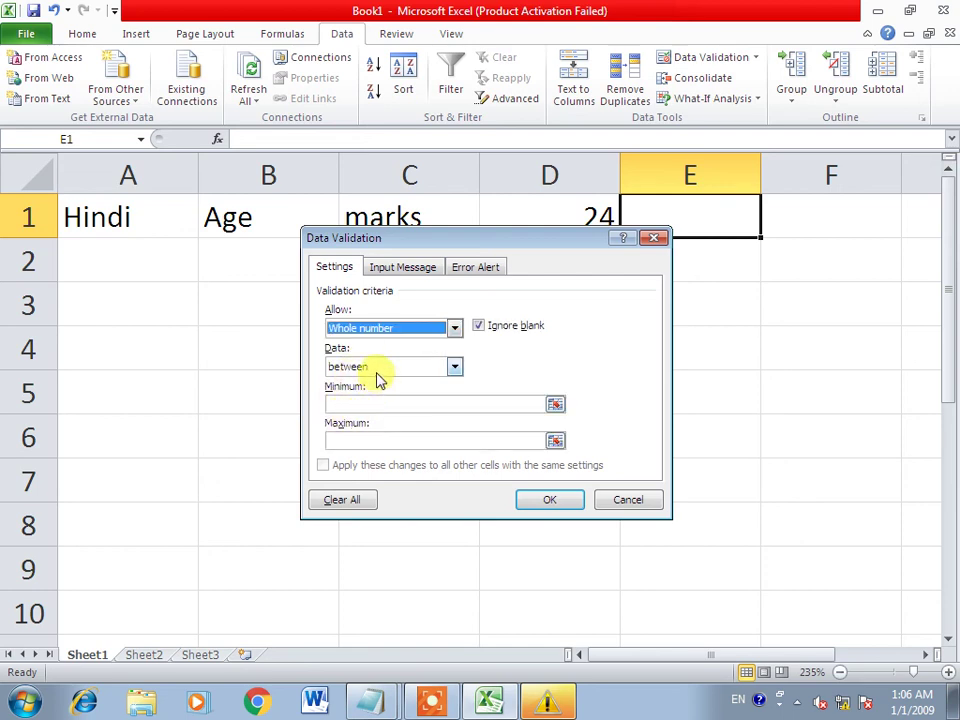
click(372, 368)
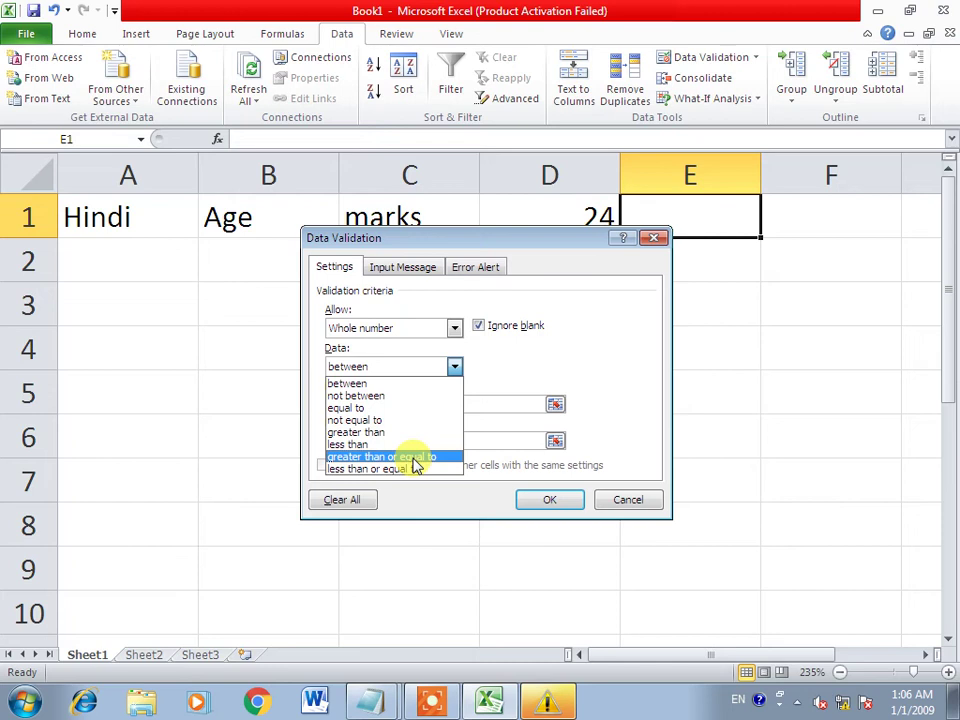
click(360, 458)
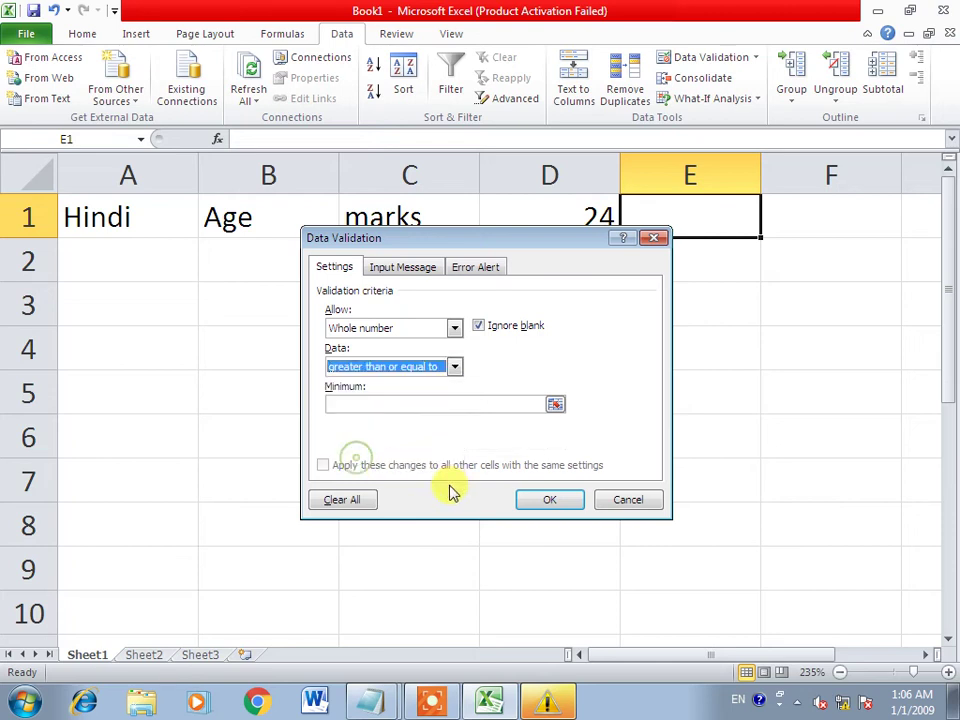
click(398, 400)
text(100)
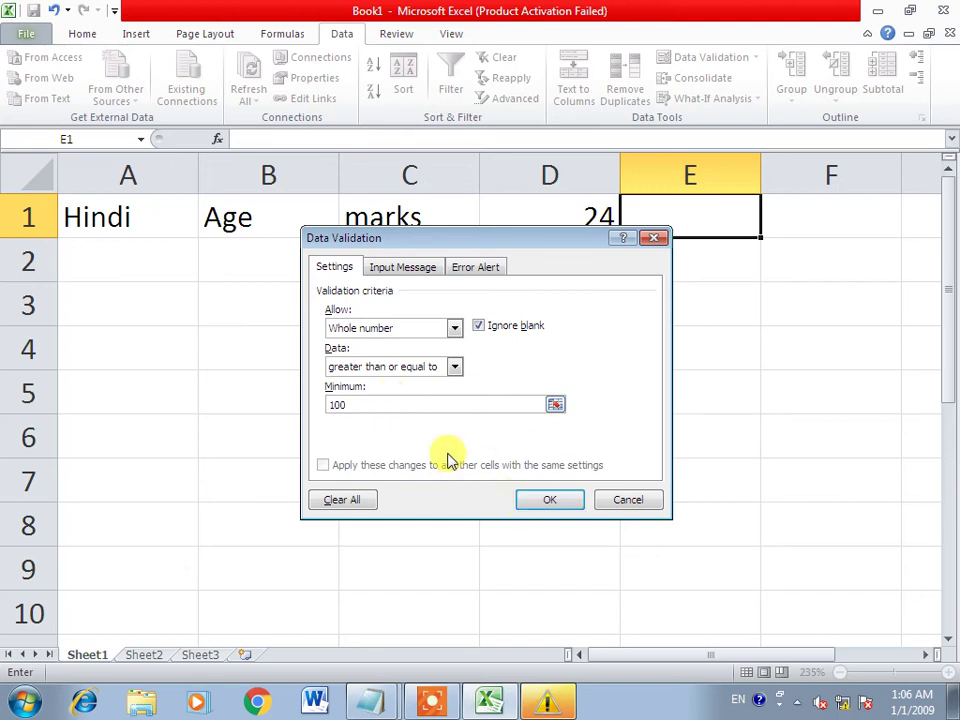
click(549, 500)
- Test the validation of cell E1 by entering 100 and replacing it with 101
text(100)
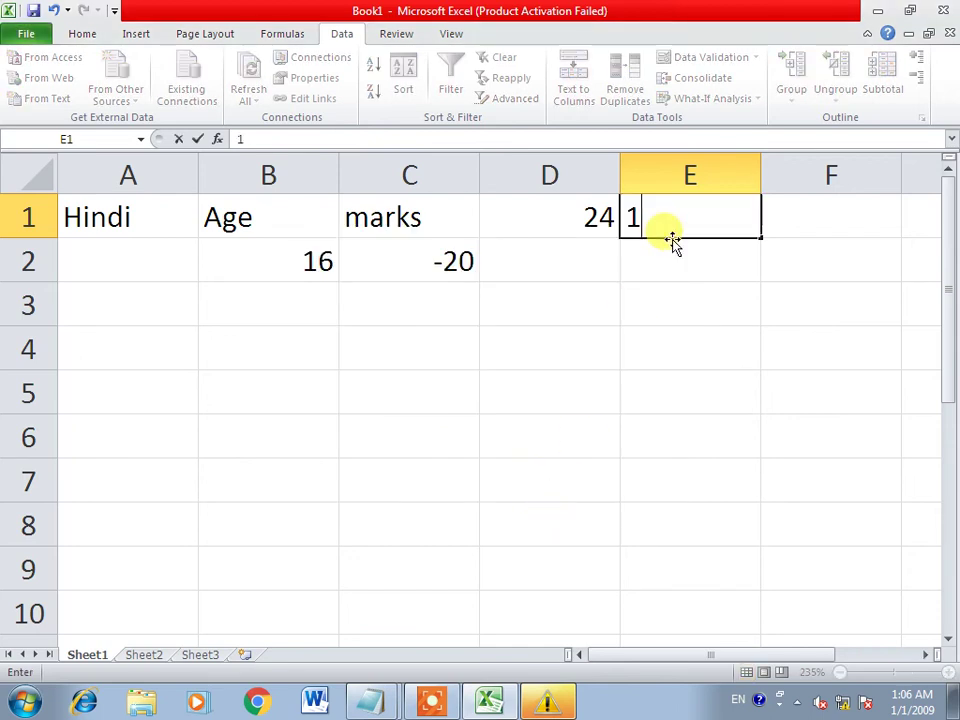
key(Return)
click(667, 215)
text(101)
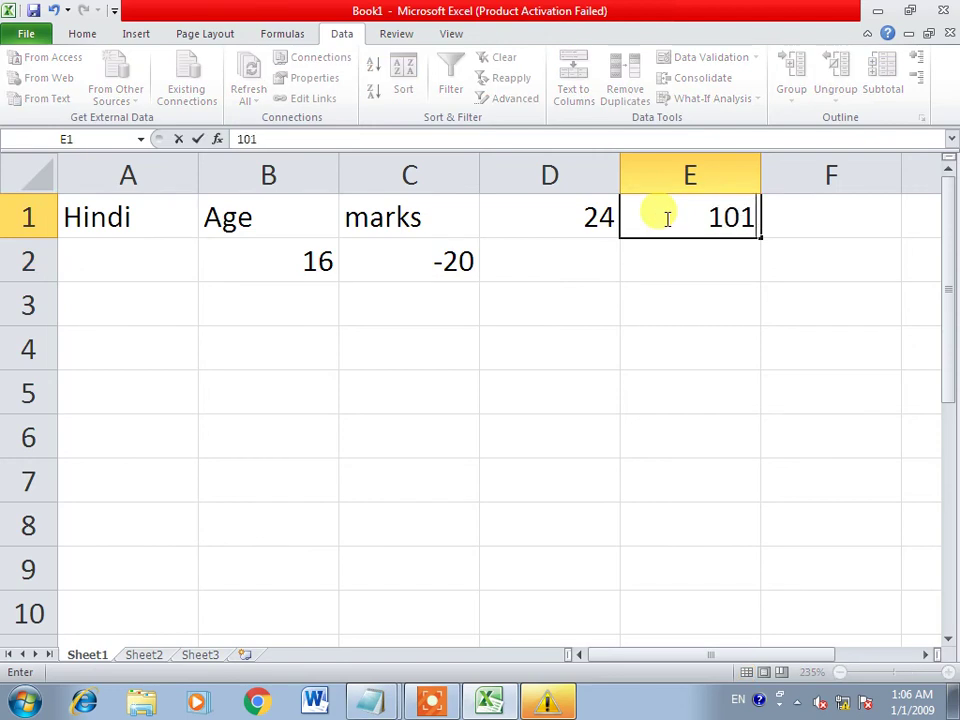
key(Return)
- Try to enter 99 in cell E1, and retry the entry with 101
click(667, 215)
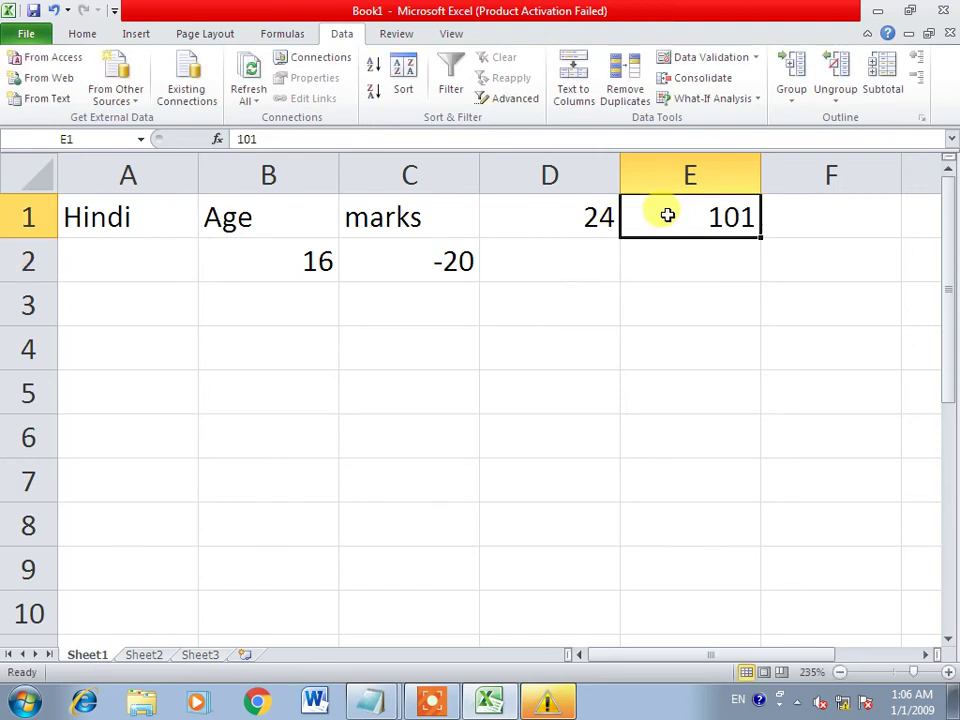
text(99)
key(Return)
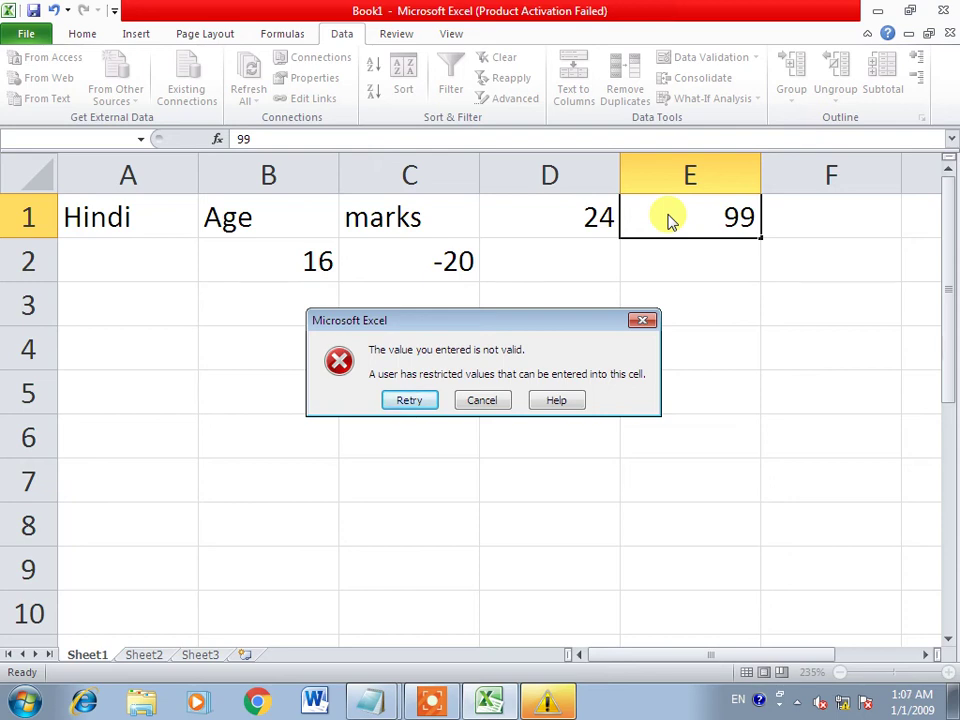
key(Return)
text(101)
- Start a data validation rule for cell F1 that allows whole numbers
click(816, 222)
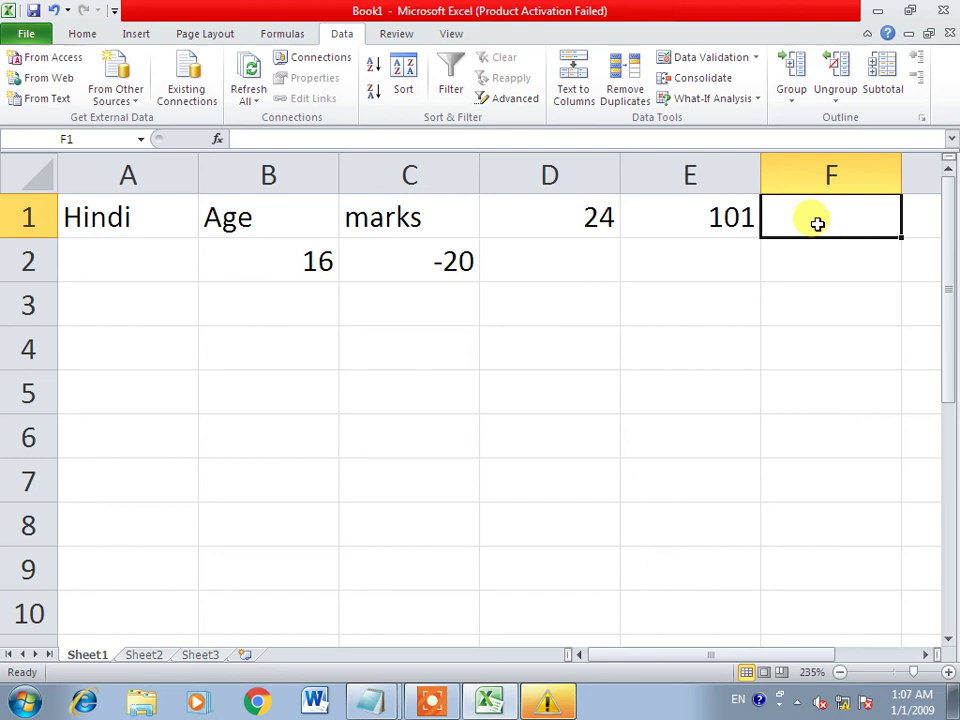
click(662, 60)
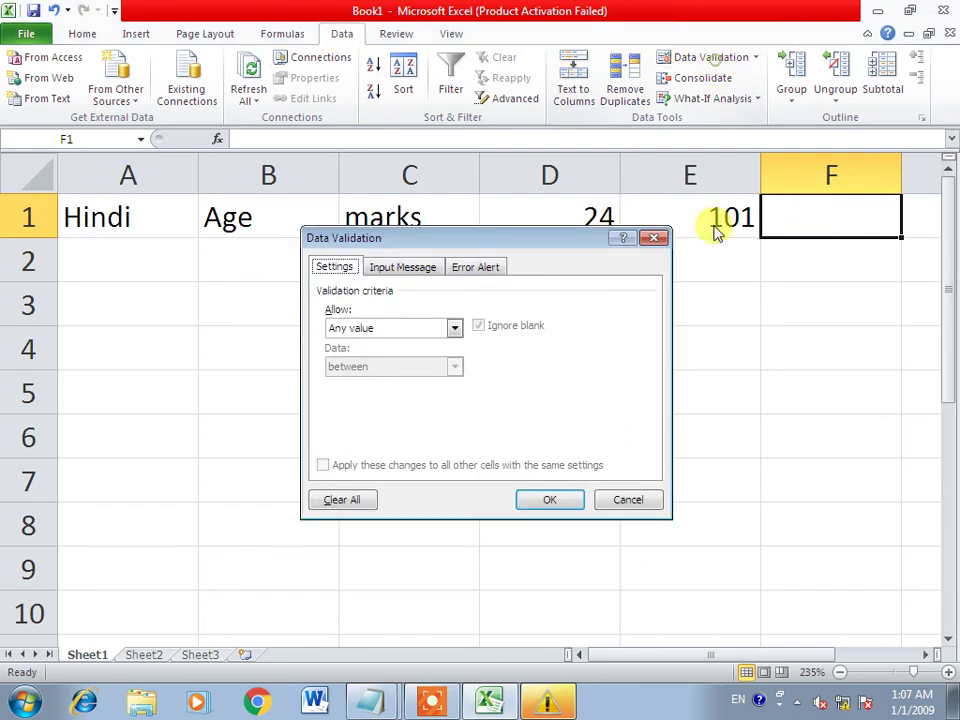
click(341, 326)
click(347, 357)
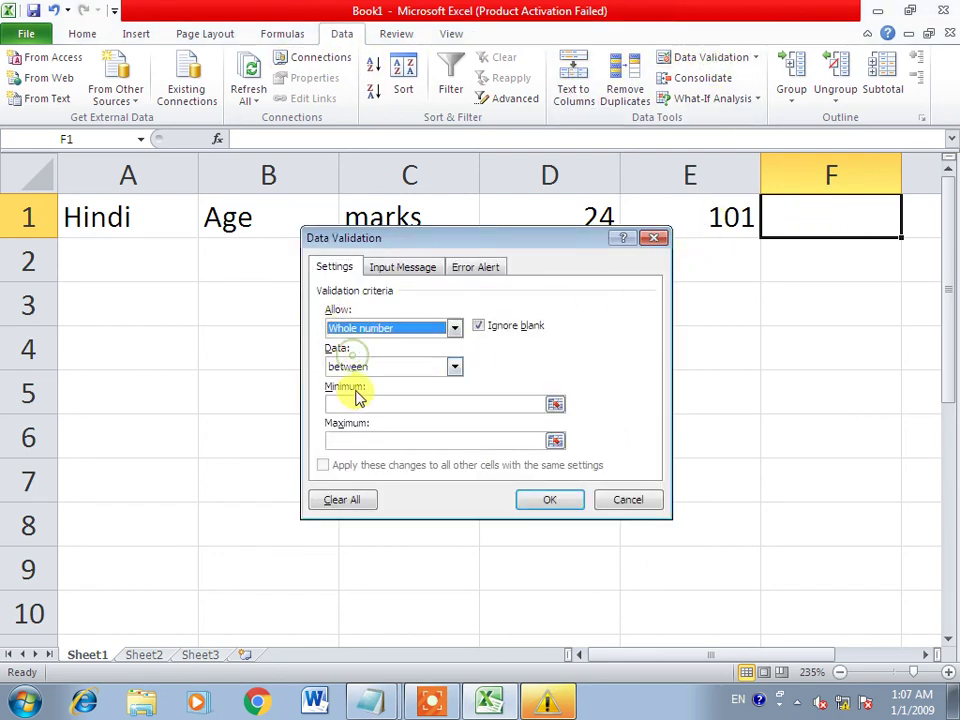
- Examine the comparison conditions offered for the whole-number validation rule, from between to less than or equal to
click(360, 366)
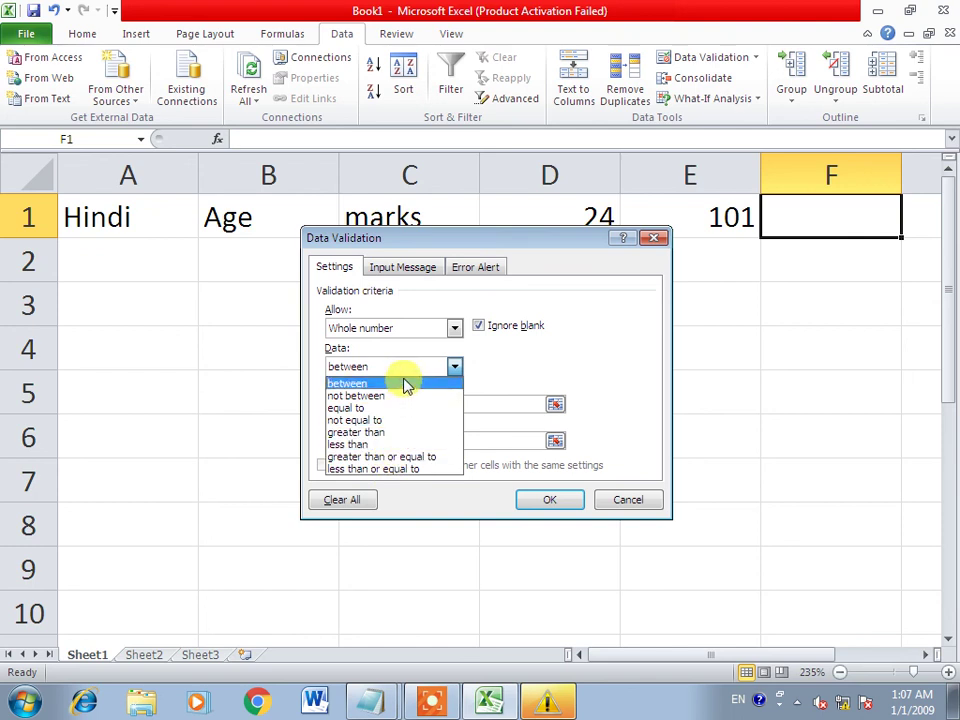
key(Down)
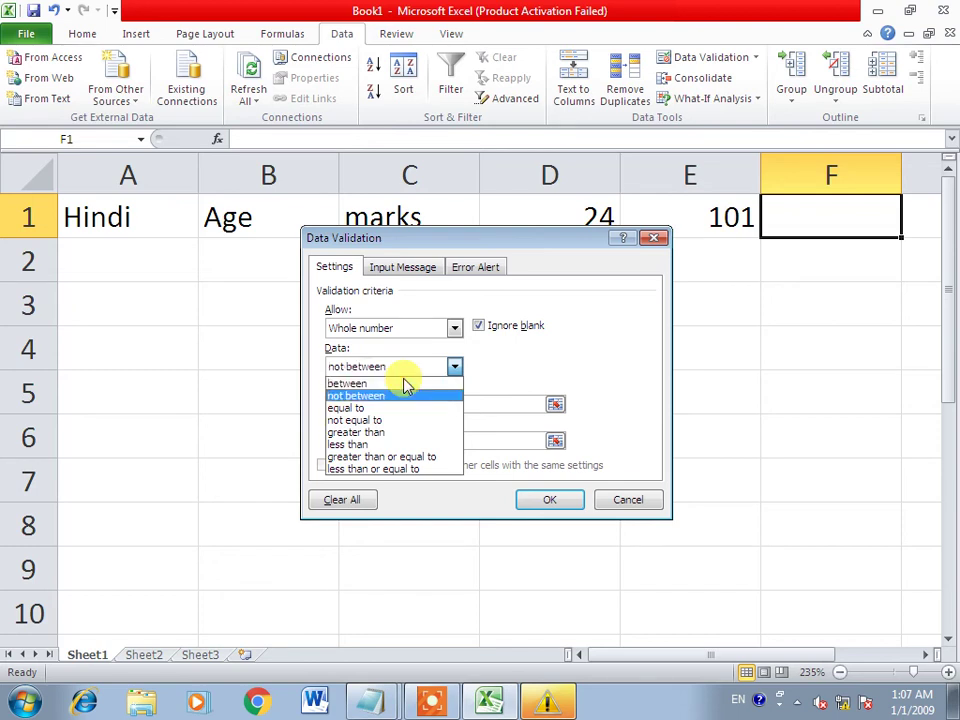
key(Down)
key(Down)
key(Down)
key(Down)
key(Down)
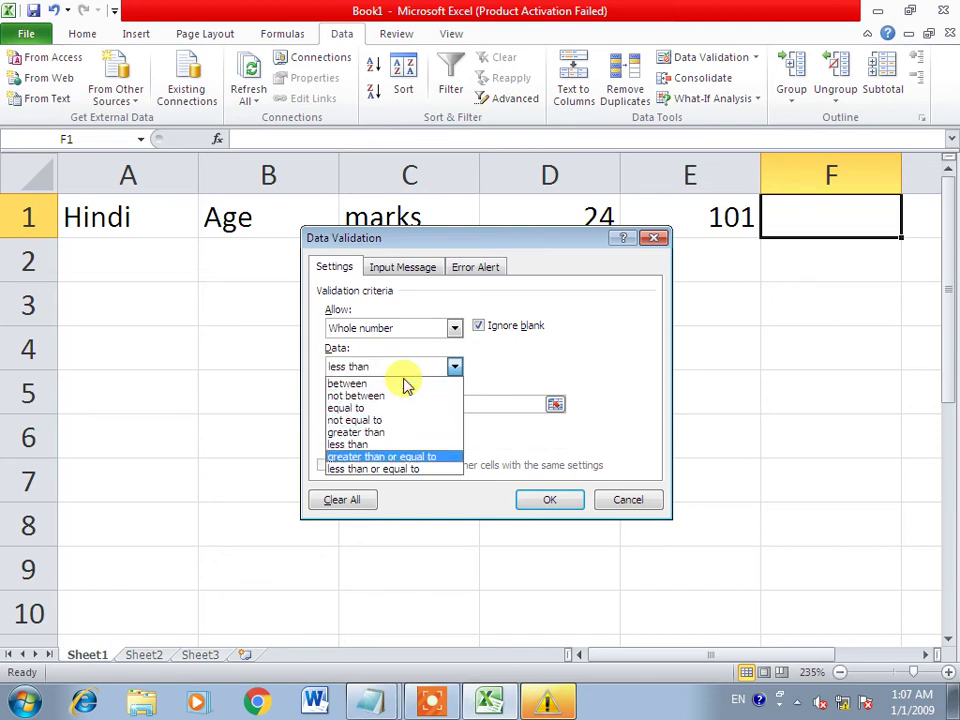
key(Down)
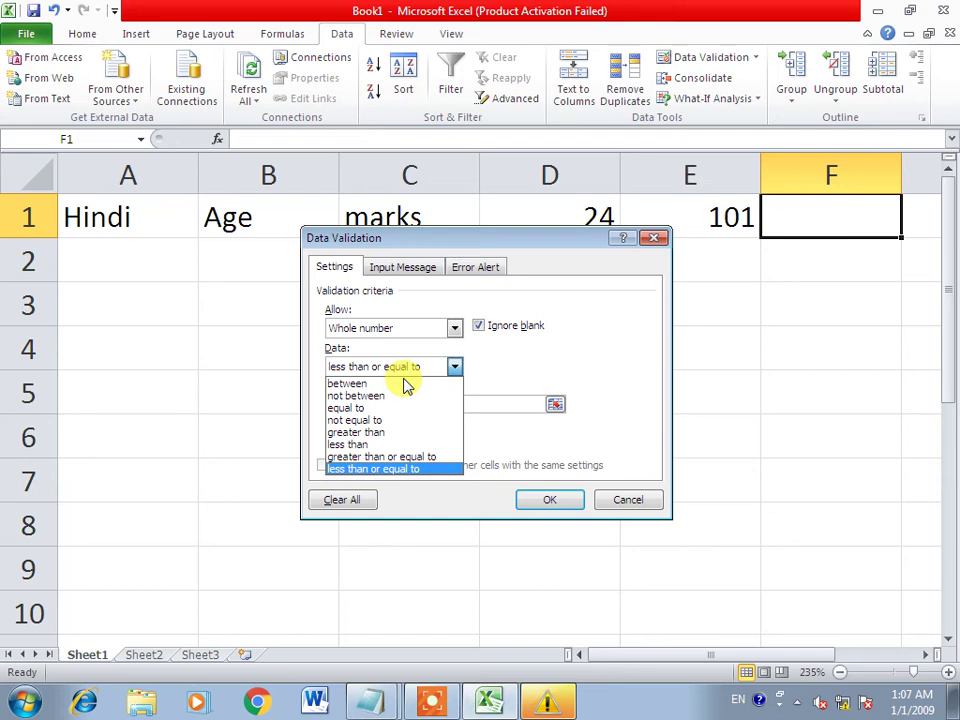
key(Up)
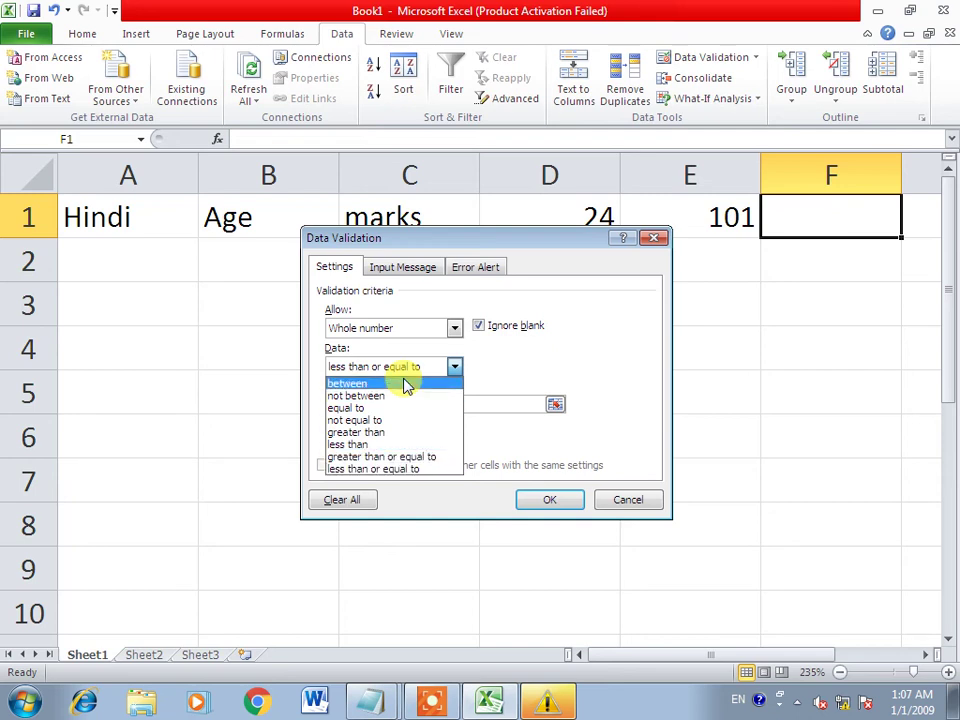
click(407, 386)
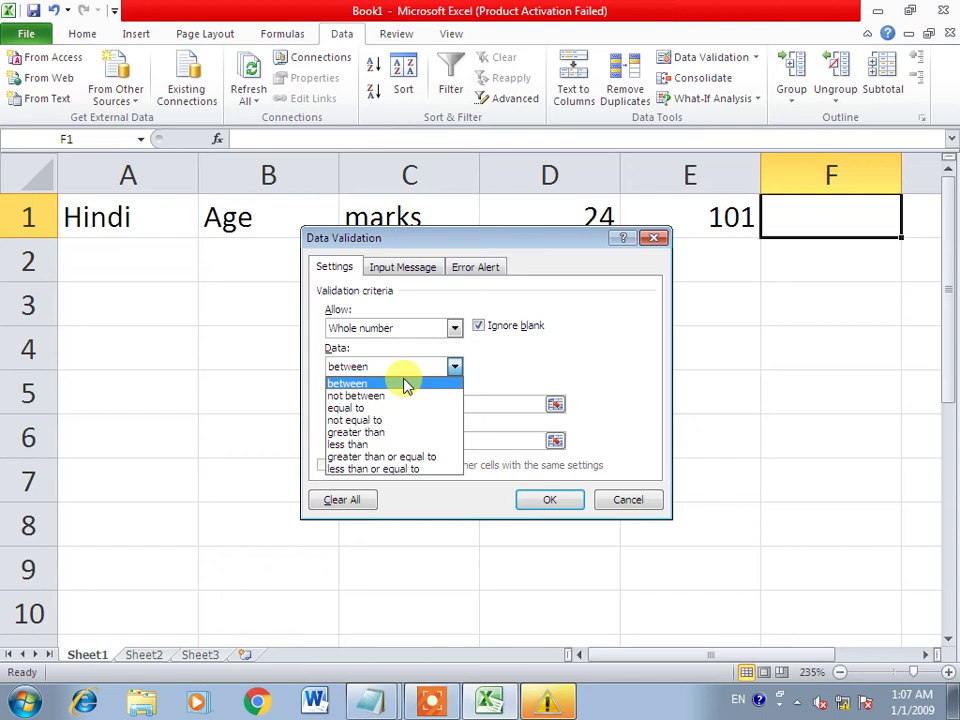
key(Down)
key(Down)
key(Down)
key(Down)
key(Down)
key(Down)
key(Down)
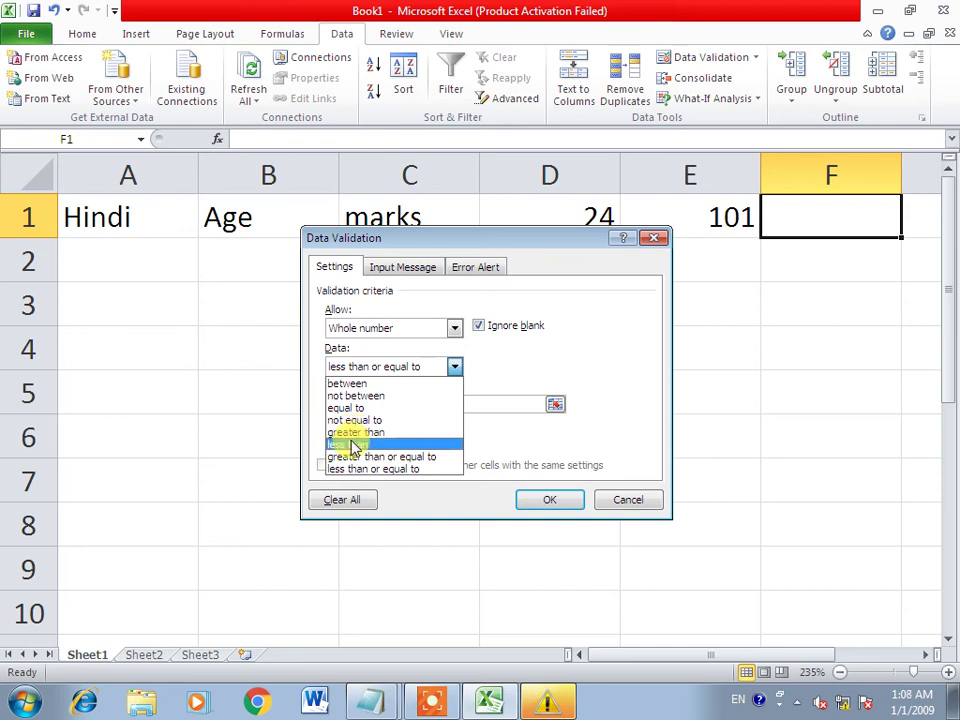
- Set the rule's condition to not equal to with the value 100, and apply it to cell F1
click(369, 420)
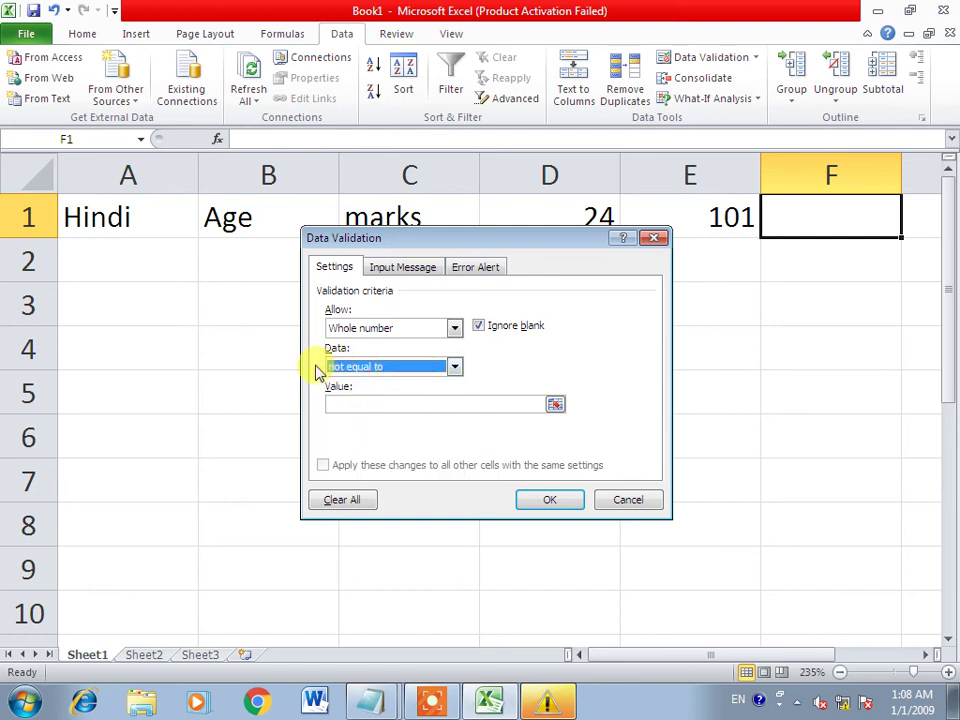
click(369, 405)
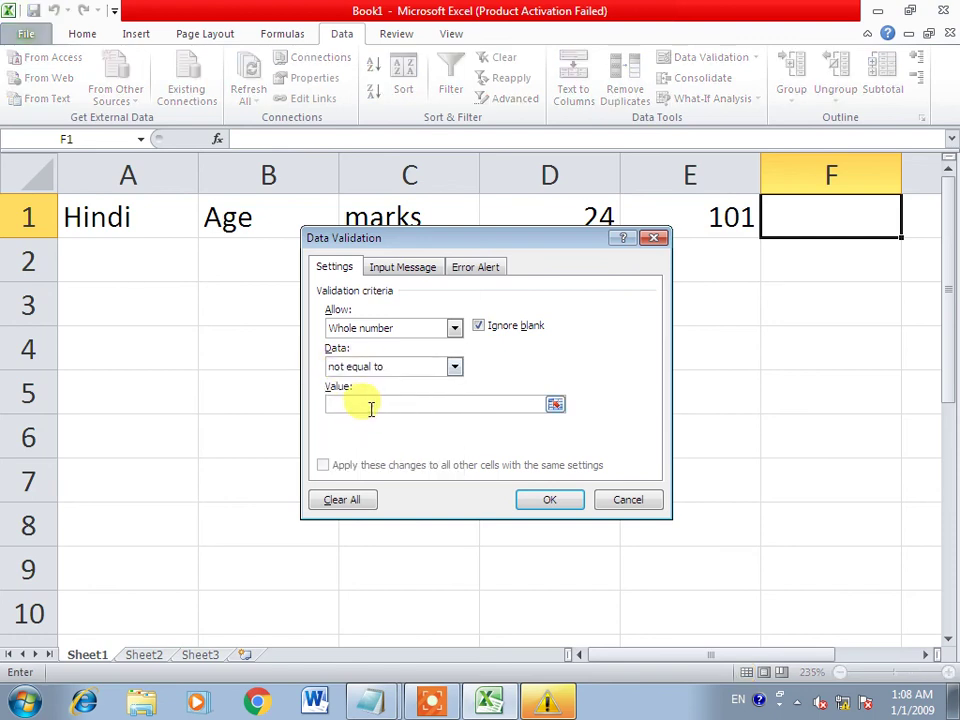
text(100)
click(533, 498)
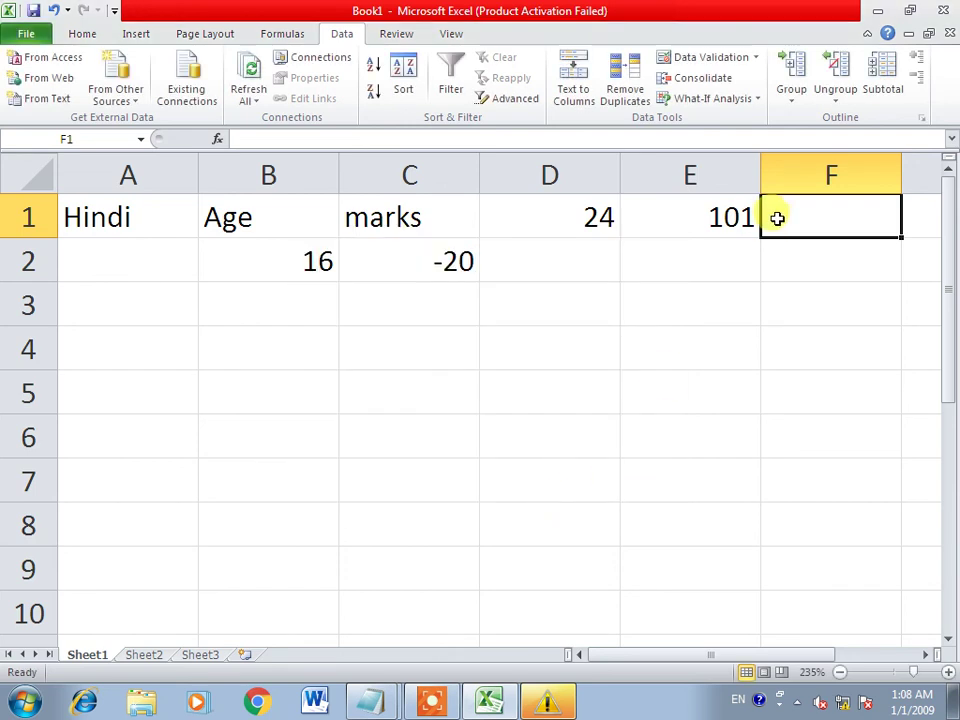
- Try to enter 100 in cell F1, and retry the entry with 99
text(100)
key(Return)
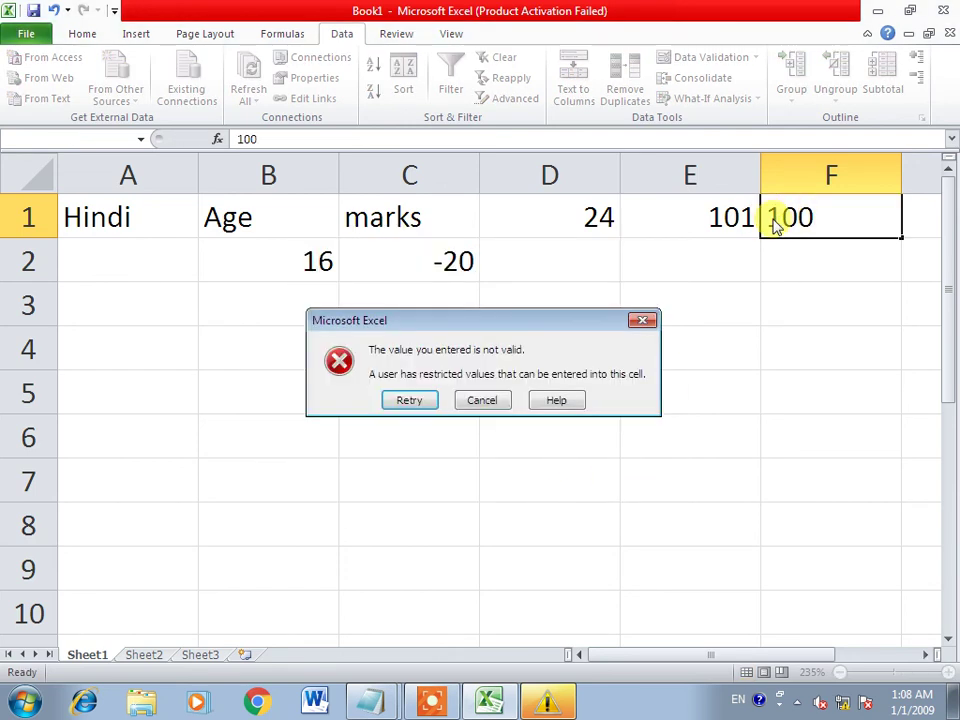
key(Return)
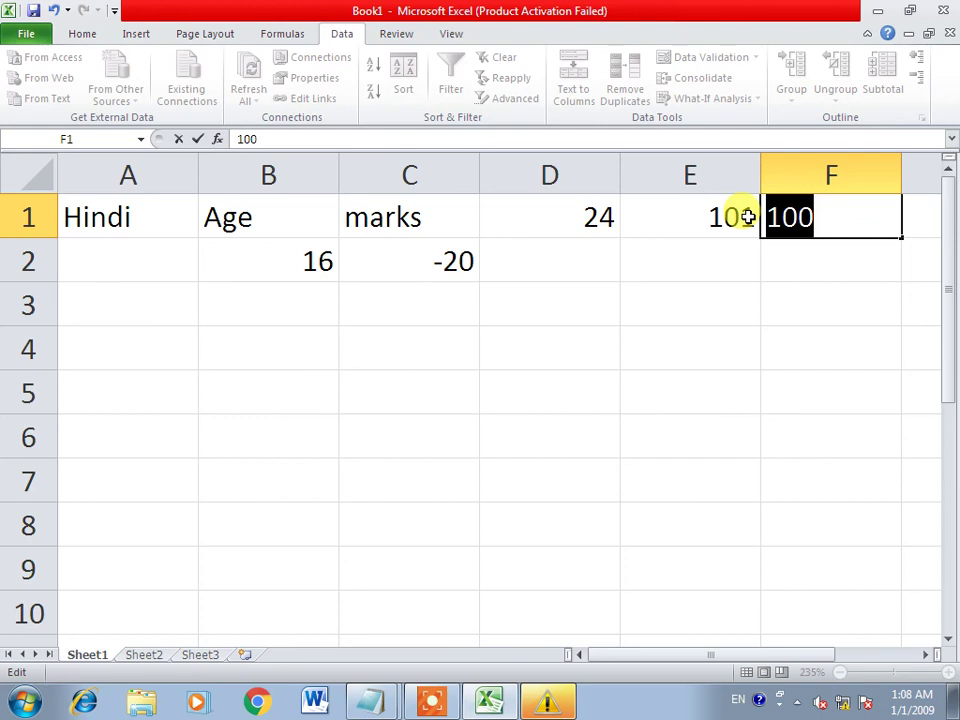
text(9*9)
key(BackSpace)
key(BackSpace)
text(9)
key(Return)
- Try to enter 100 in cell F1 once more, and retry the entry with 1000
key(Up)
text(100)
key(Return)
key(Return)
text(1000)
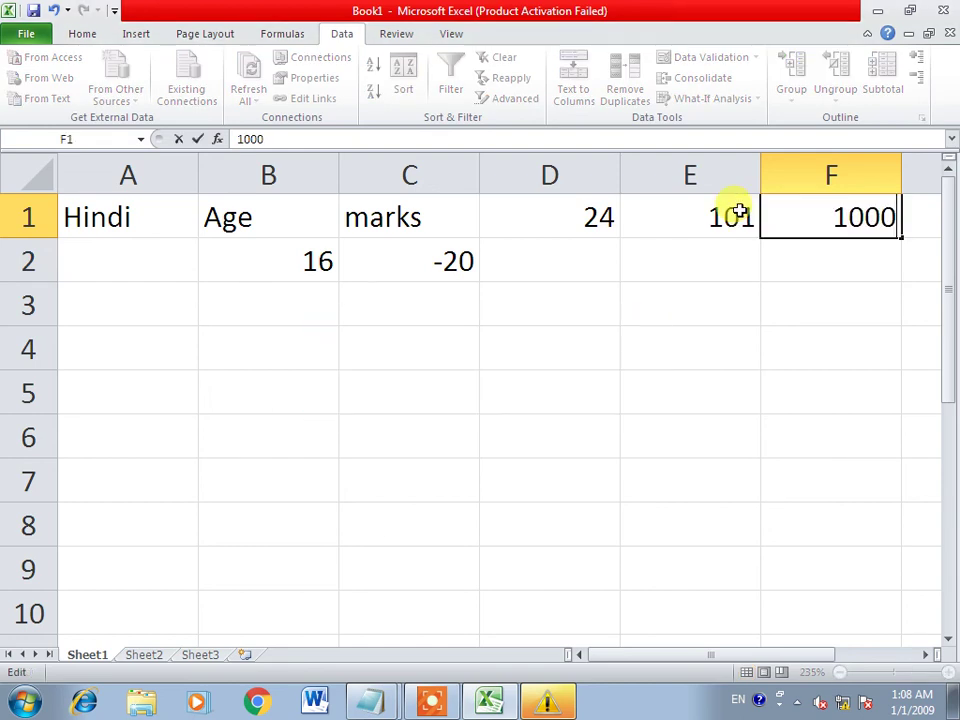
key(Return)
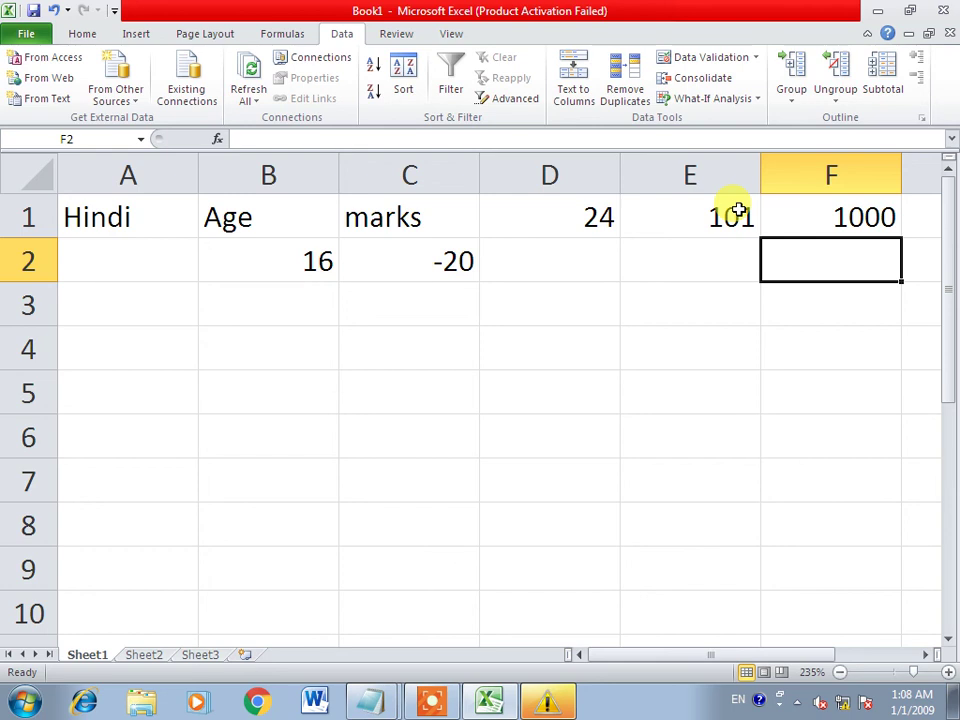
- Start a data validation rule for cell B4 that allows whole numbers with the condition not between
click(124, 261)
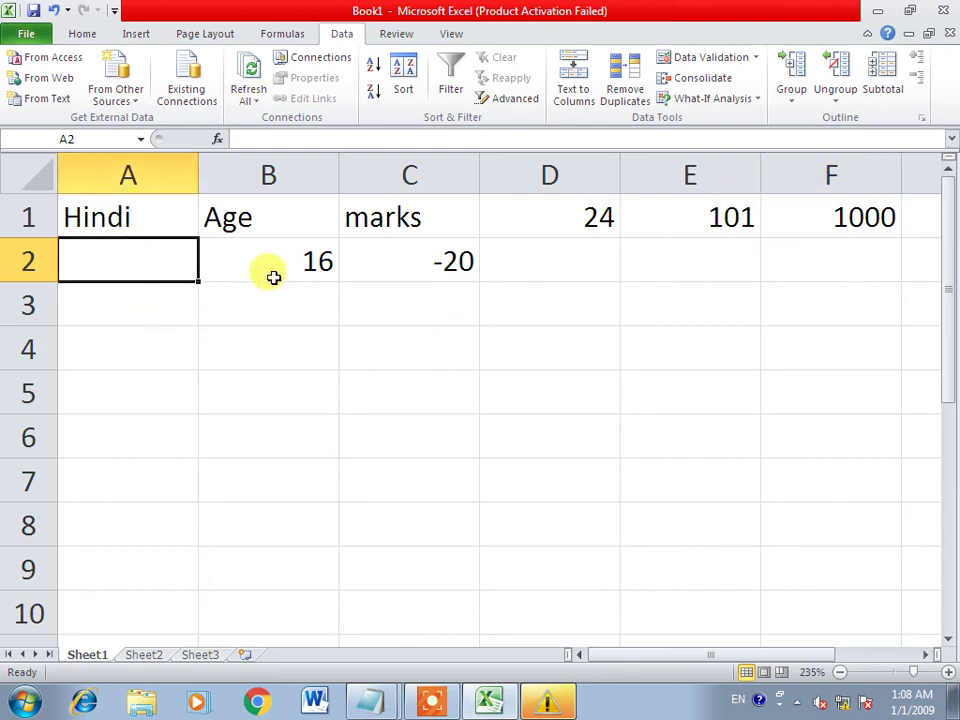
click(266, 339)
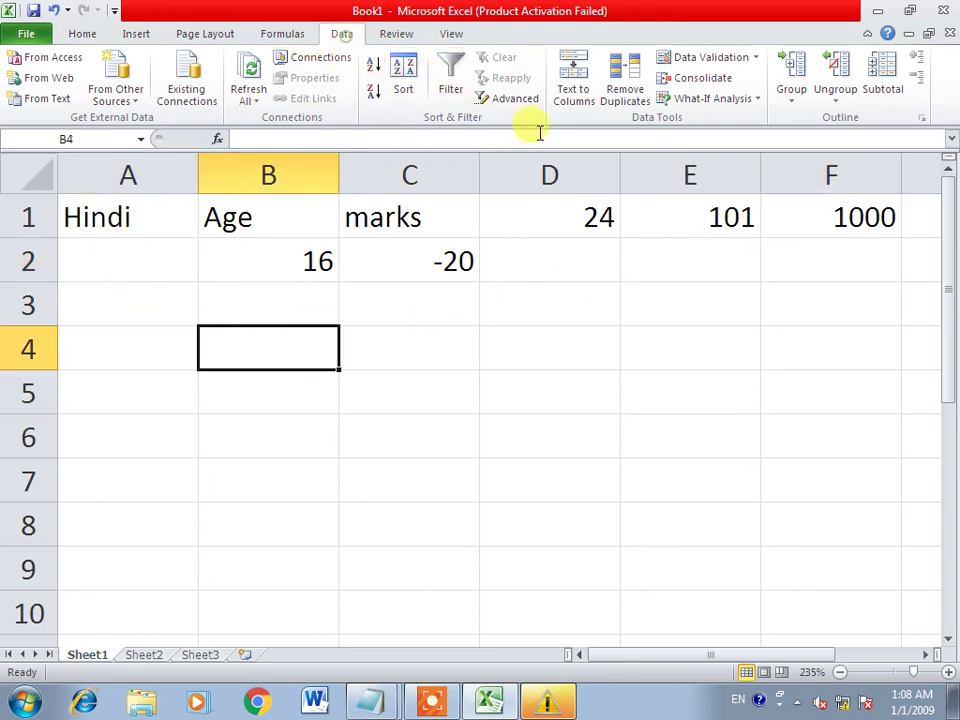
click(700, 57)
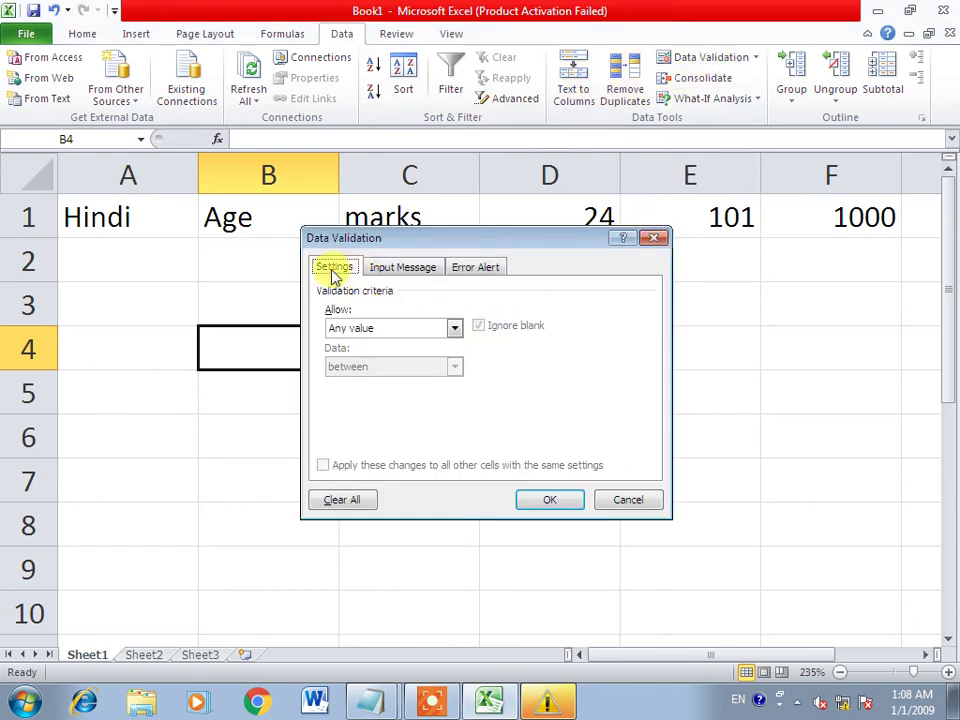
click(341, 328)
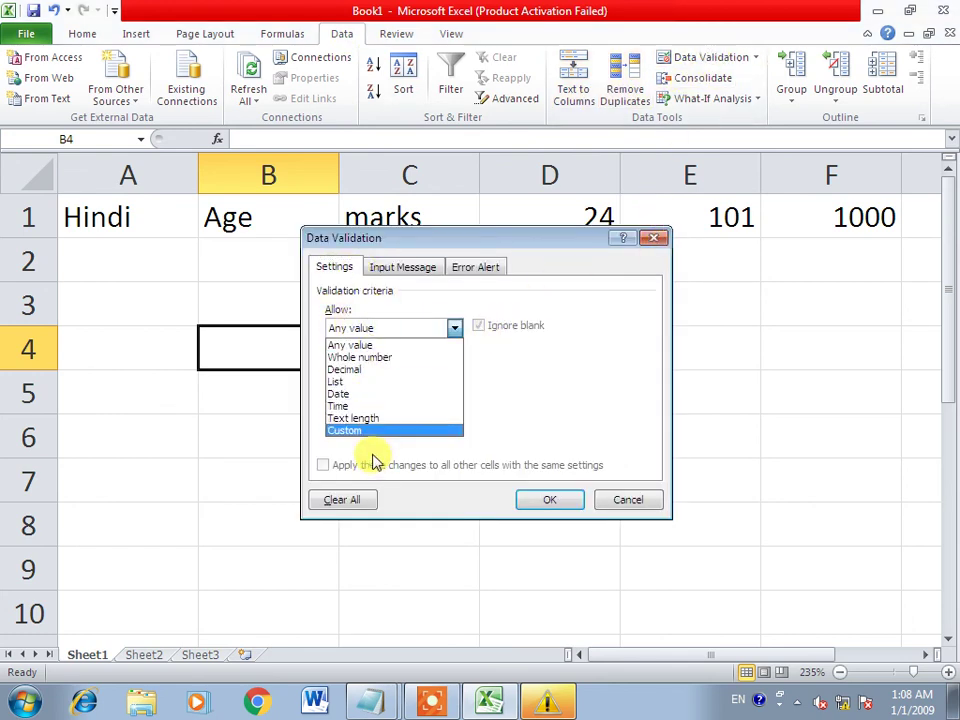
click(378, 357)
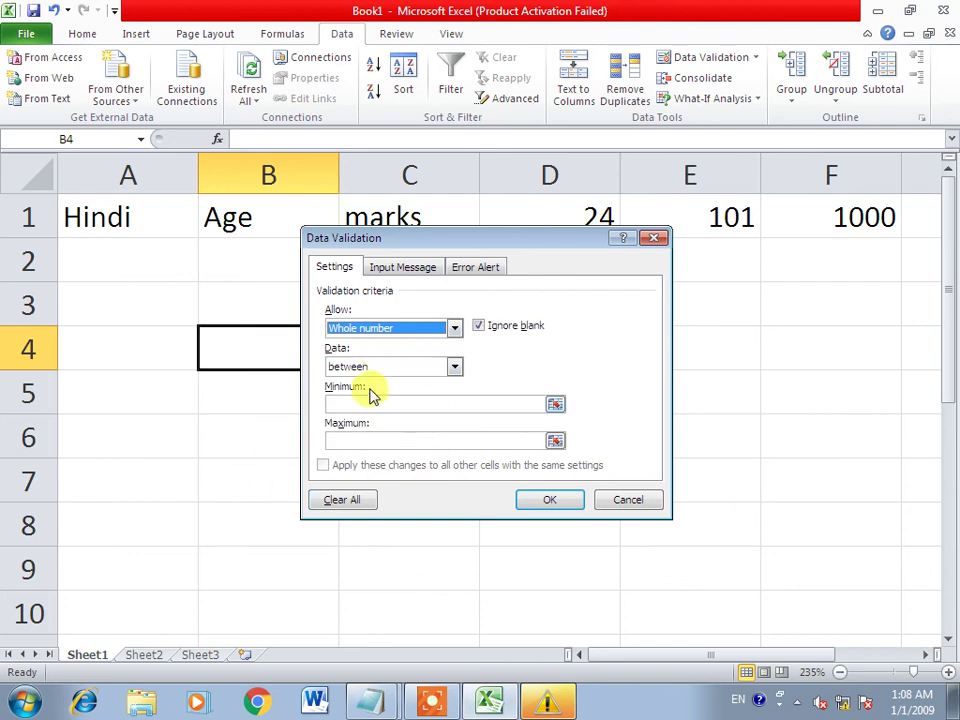
click(371, 367)
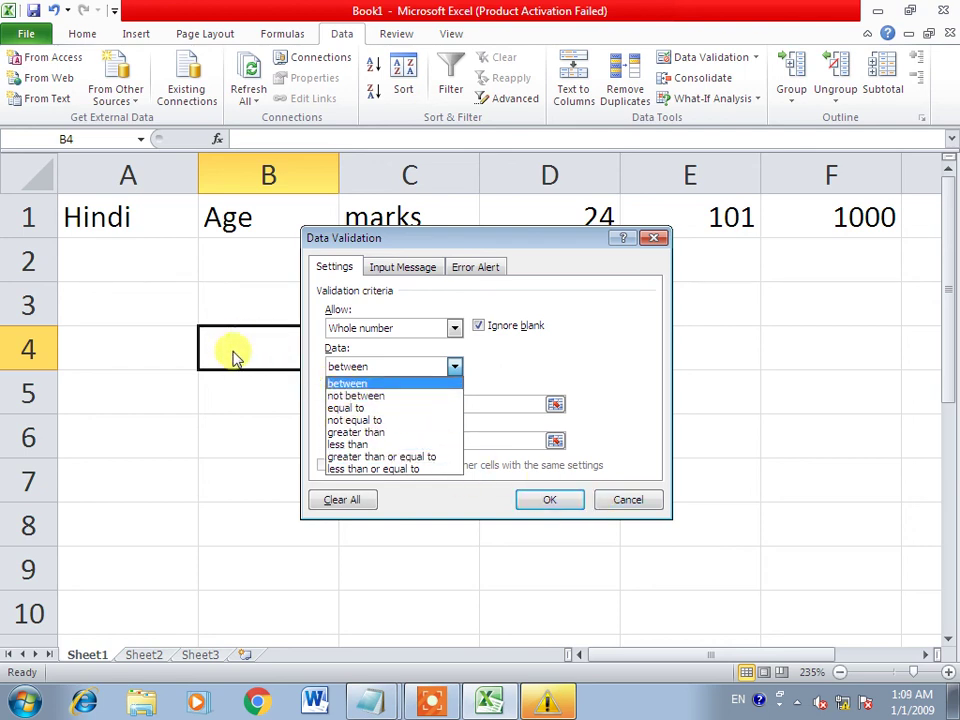
click(395, 396)
- Set the rule's minimum to 1 and its maximum to 100
click(367, 405)
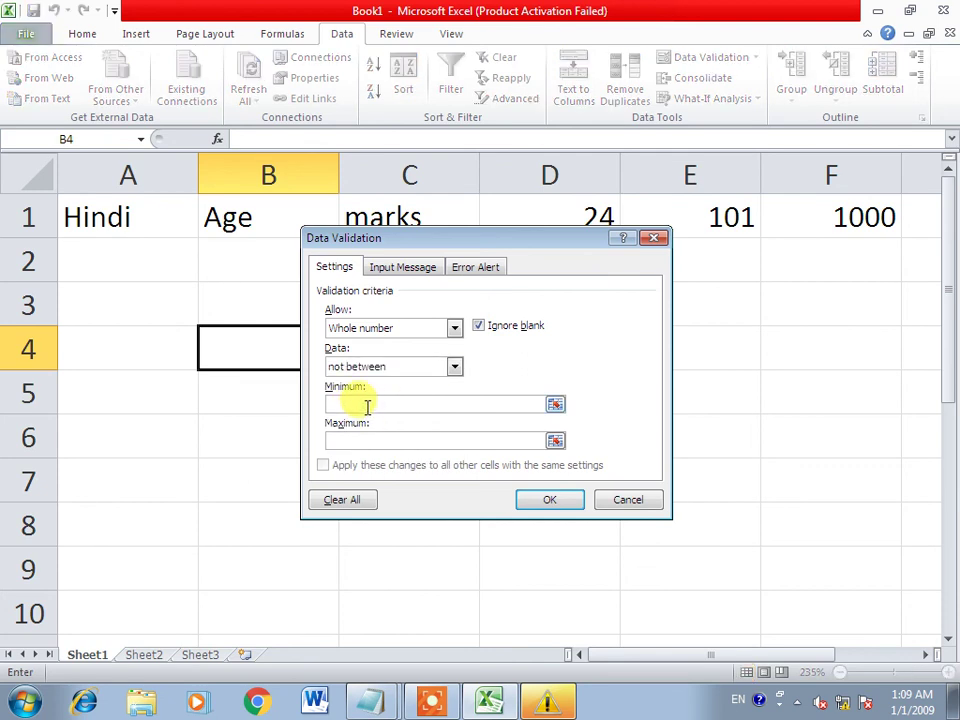
text(1)
click(370, 438)
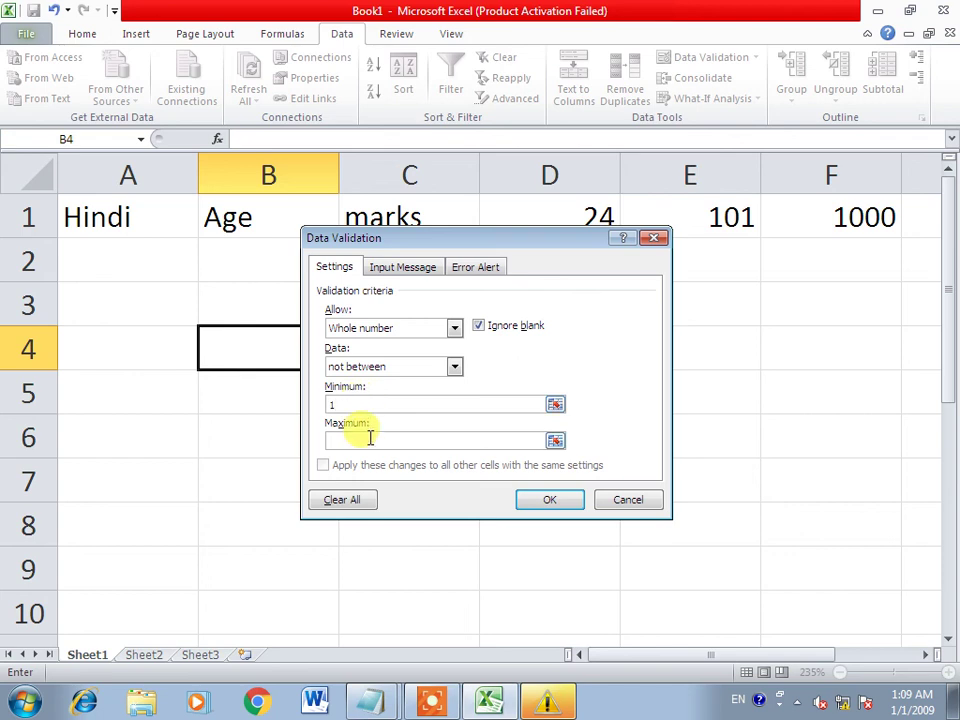
text(100)
- Set the rule's minimum to 100 and its maximum to 200, and apply the validation to cell B4
key(shift+Tab)
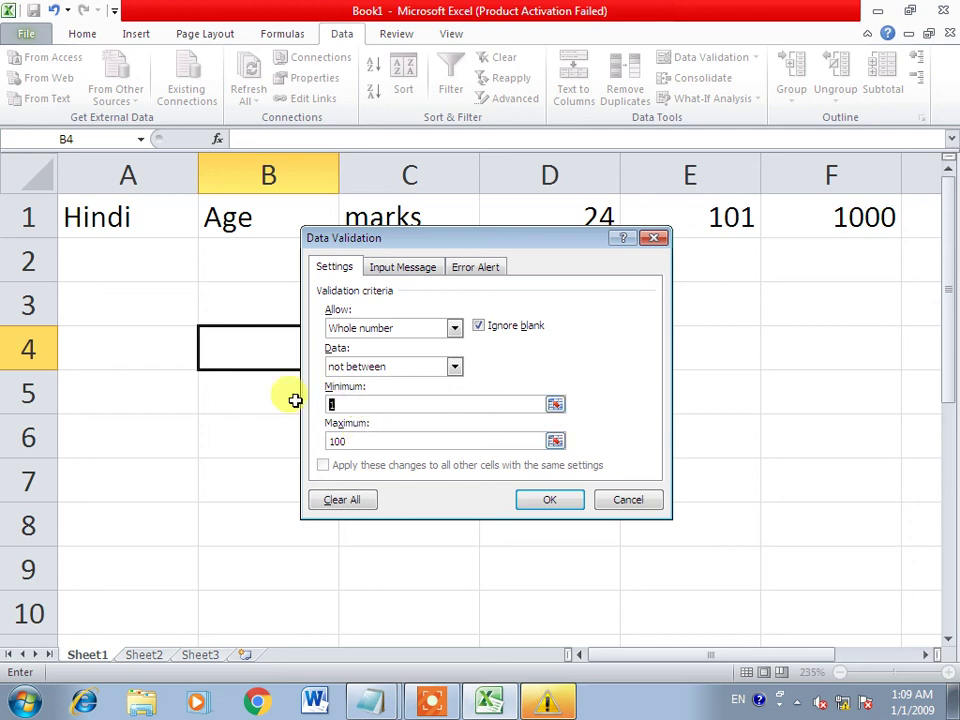
text(100)
key(Tab)
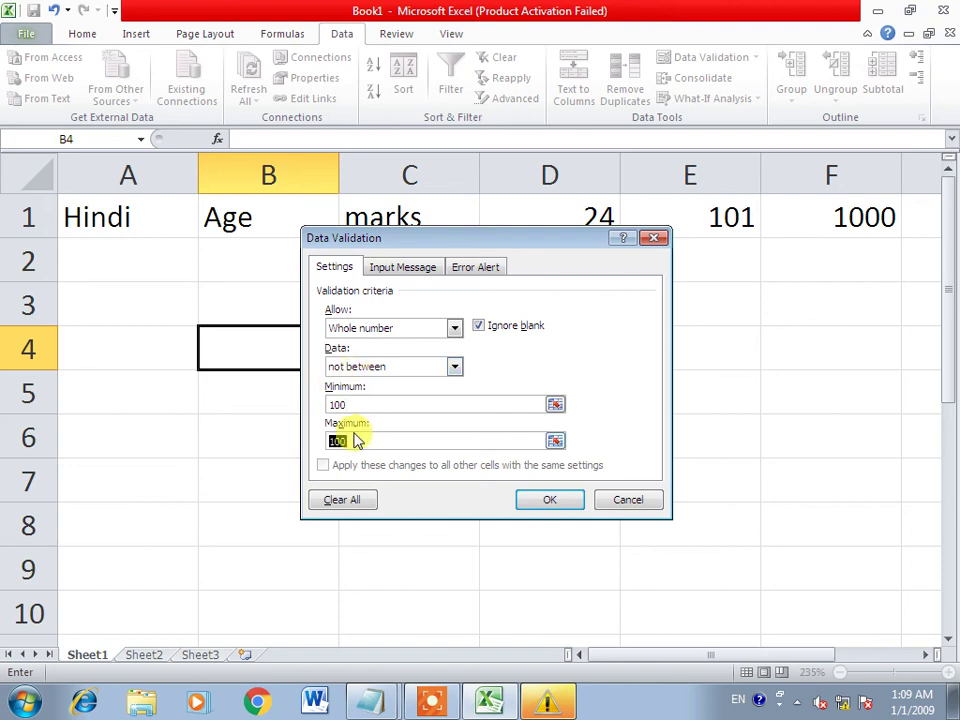
text(200)
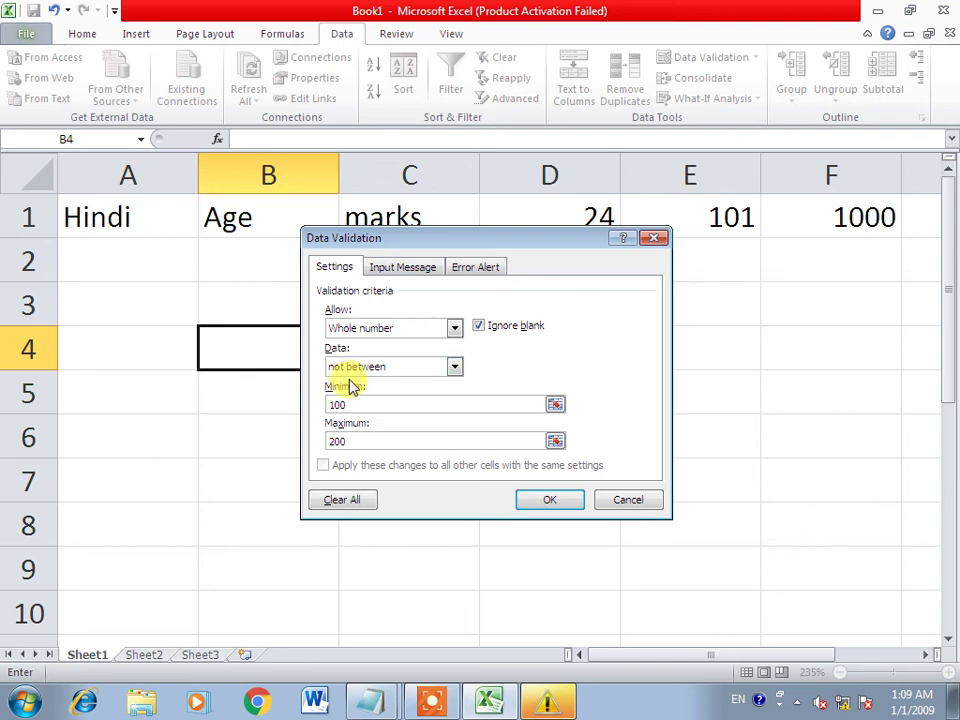
click(547, 500)
- Try to enter 150 in cell B4, and retry the entry with 201
text(150)
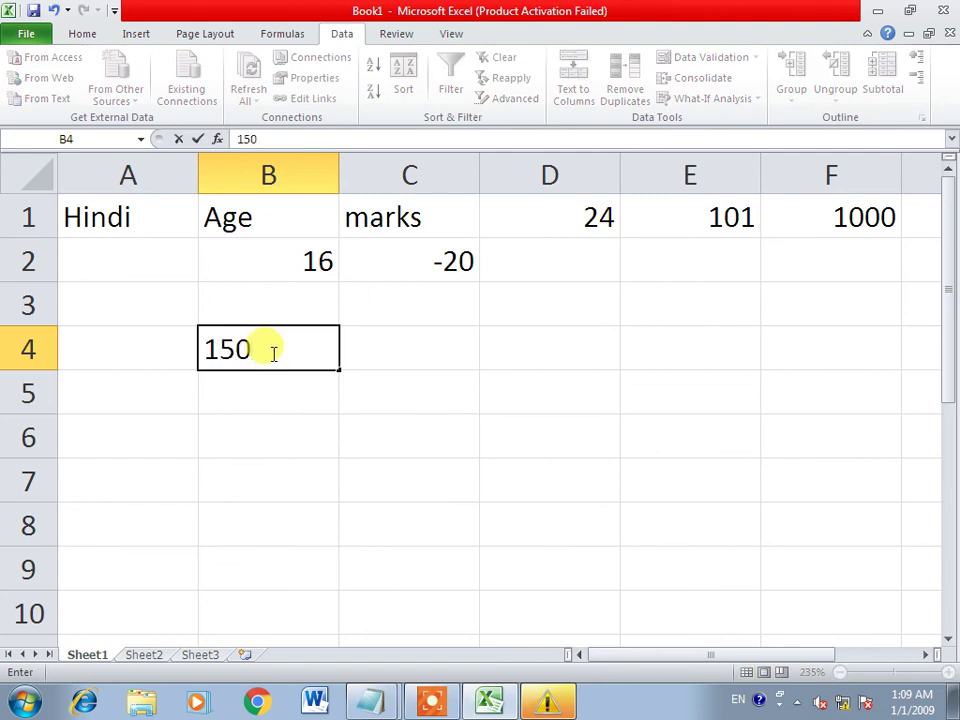
key(Return)
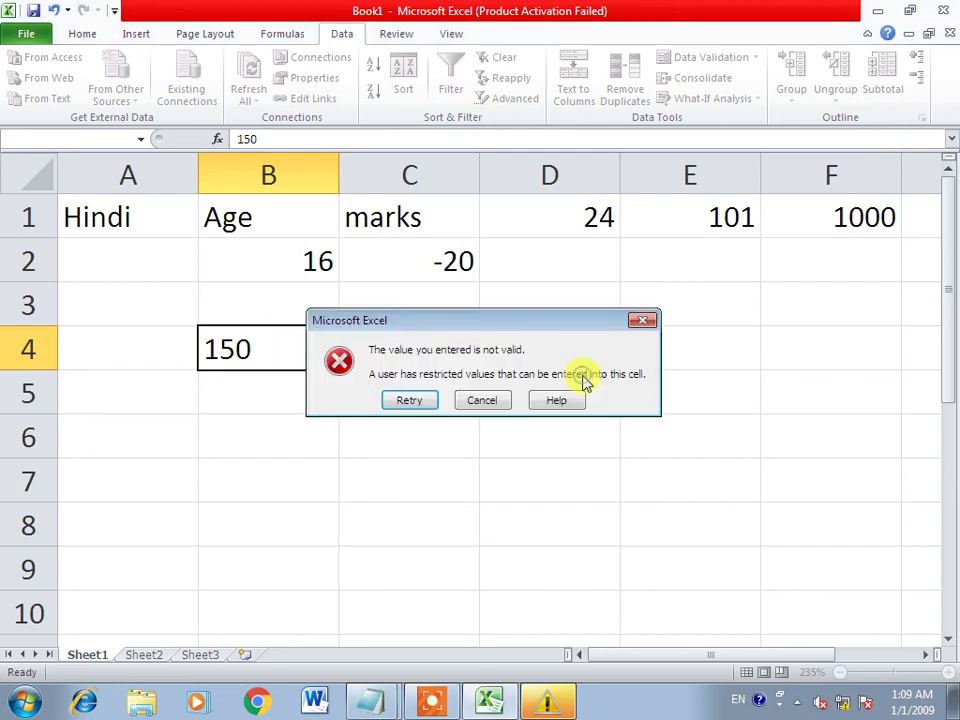
click(420, 401)
text(201)
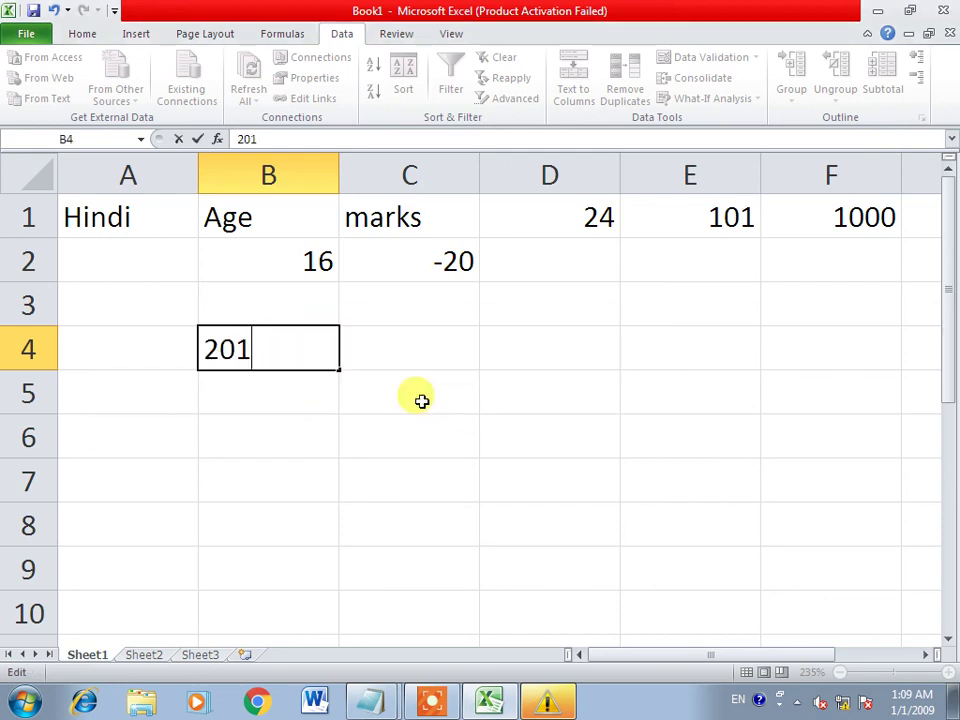
click(422, 349)
- Replace the value in cell B4 with 99 to test a number below the excluded range
click(242, 349)
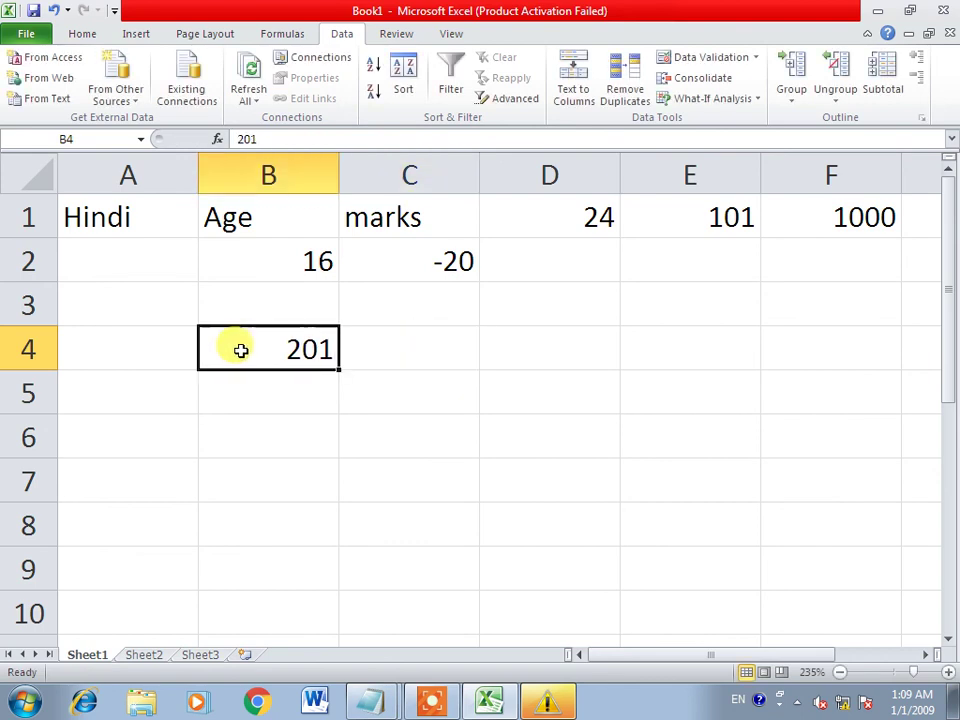
text(99)
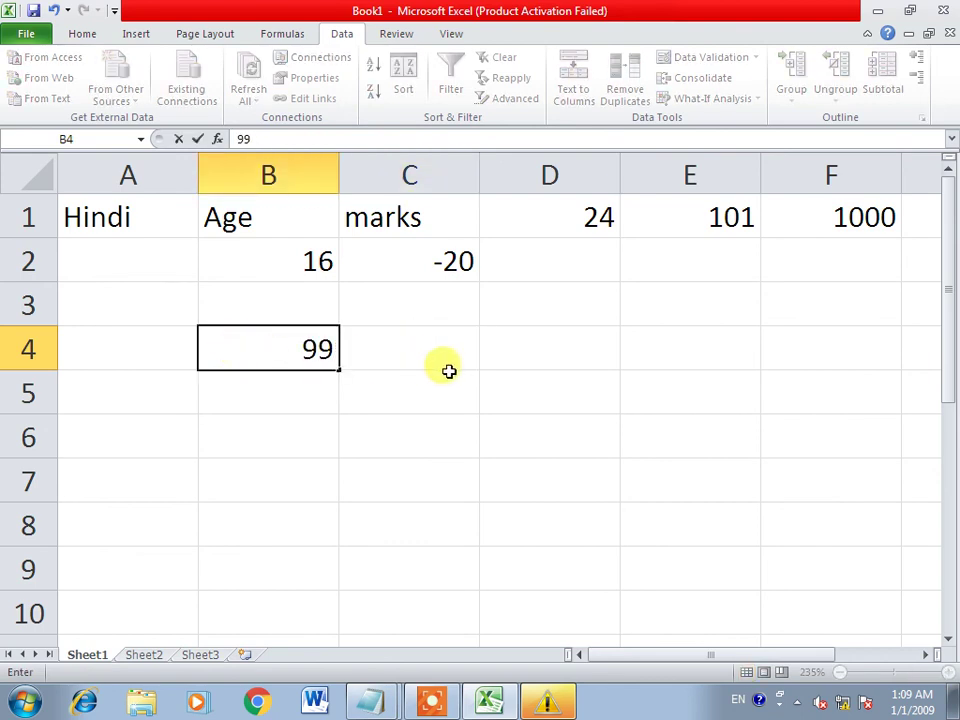
click(450, 371)
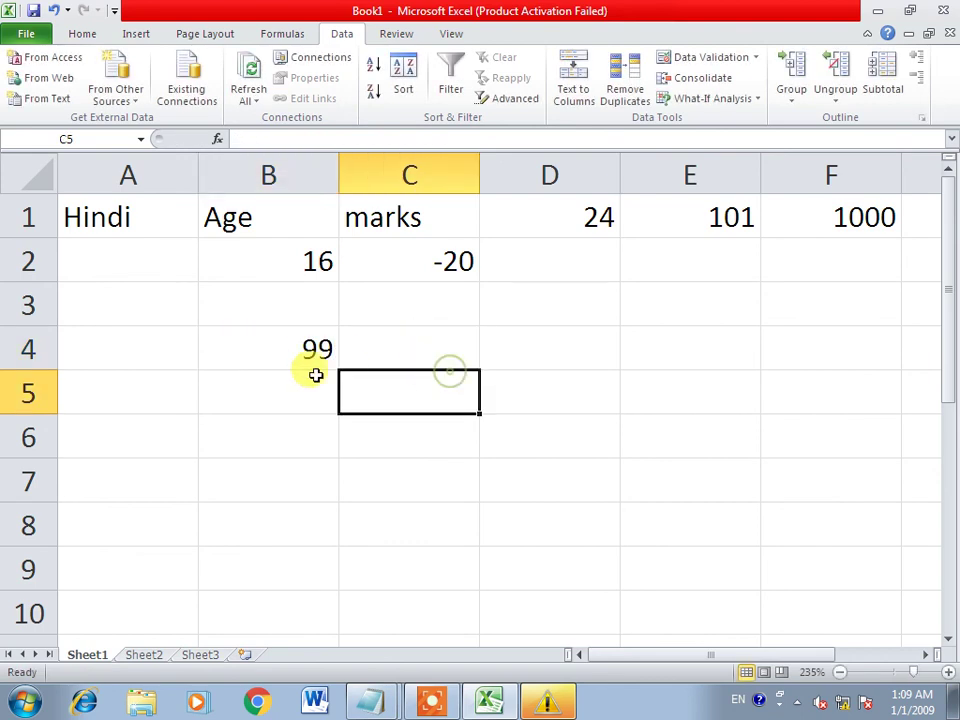
- Try to enter 110 in cell B4 to test the excluded range, and cancel the entry
click(289, 348)
text(10)
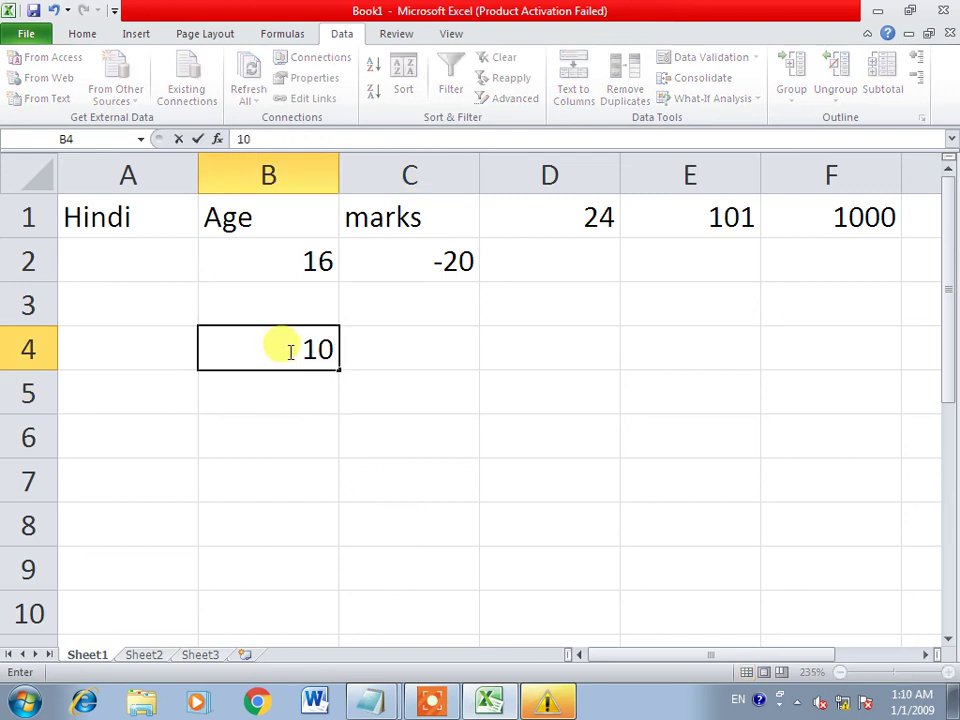
key(BackSpace)
text(10)
click(583, 369)
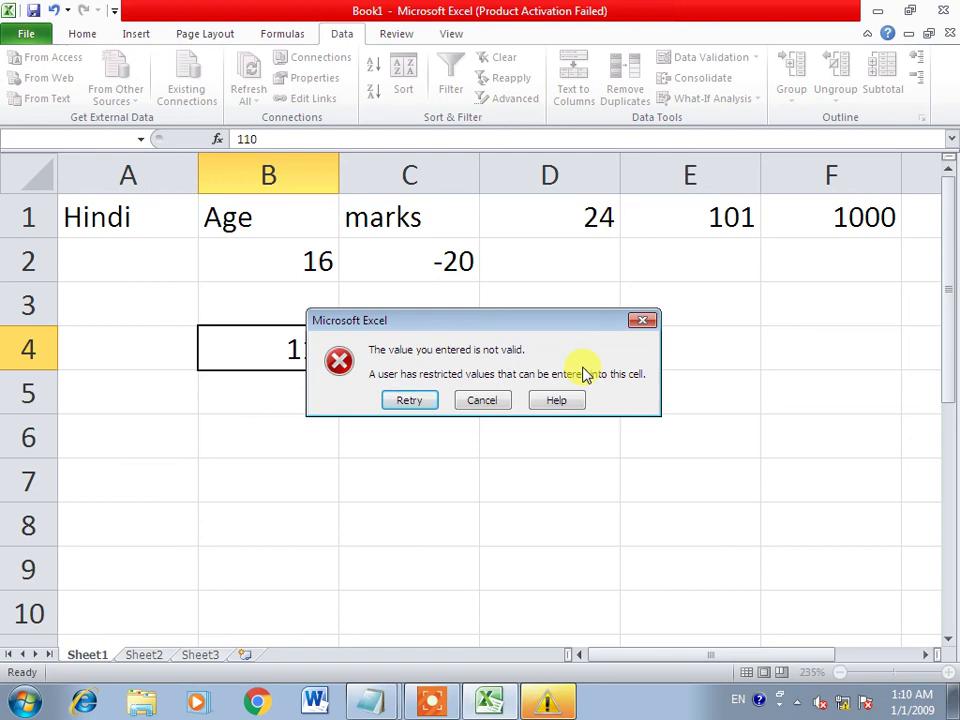
click(472, 396)
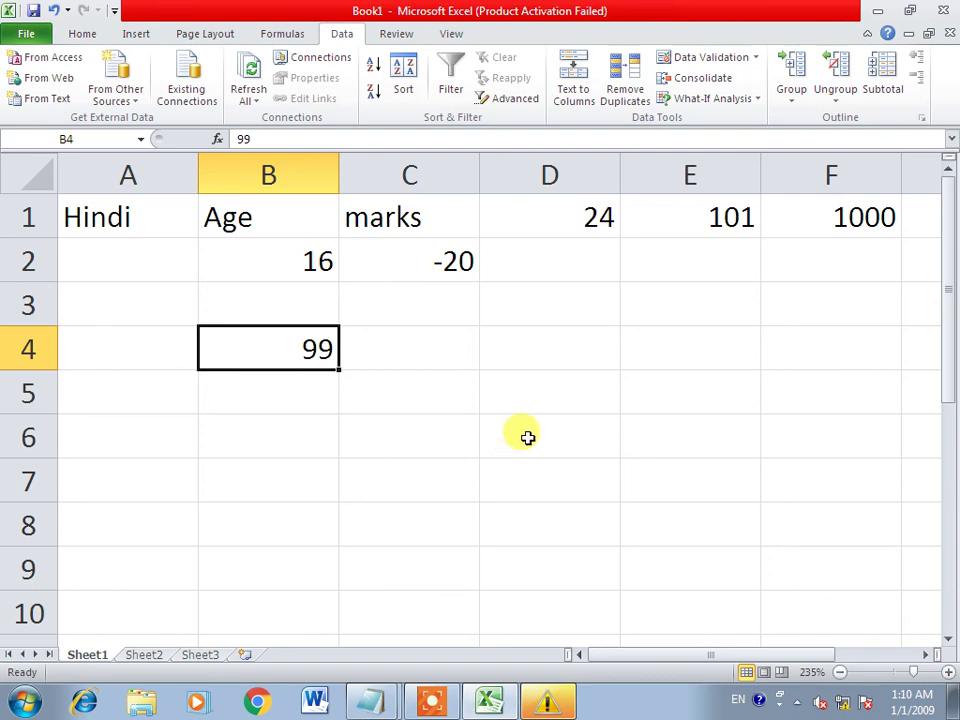
click(481, 706)
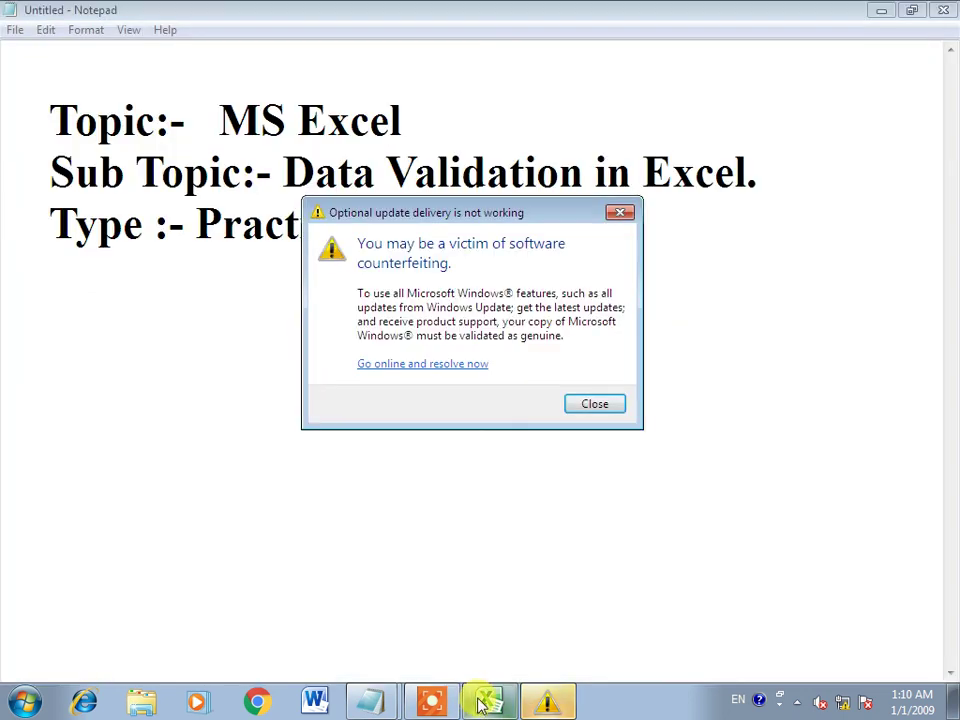
click(486, 702)
click(431, 701)
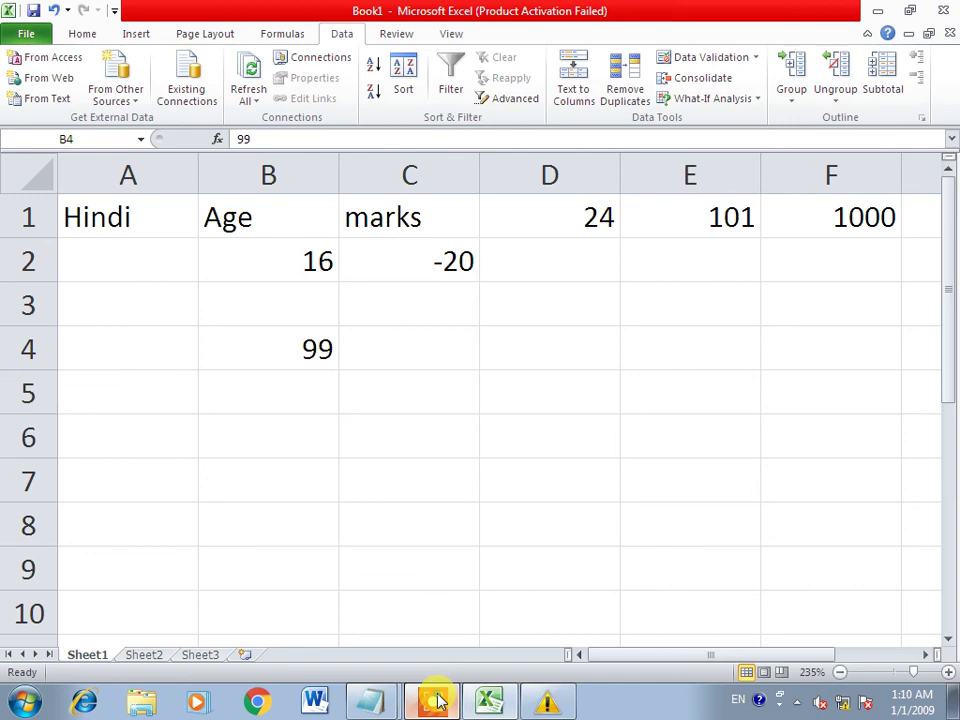
drag(530, 645, 549, 626)
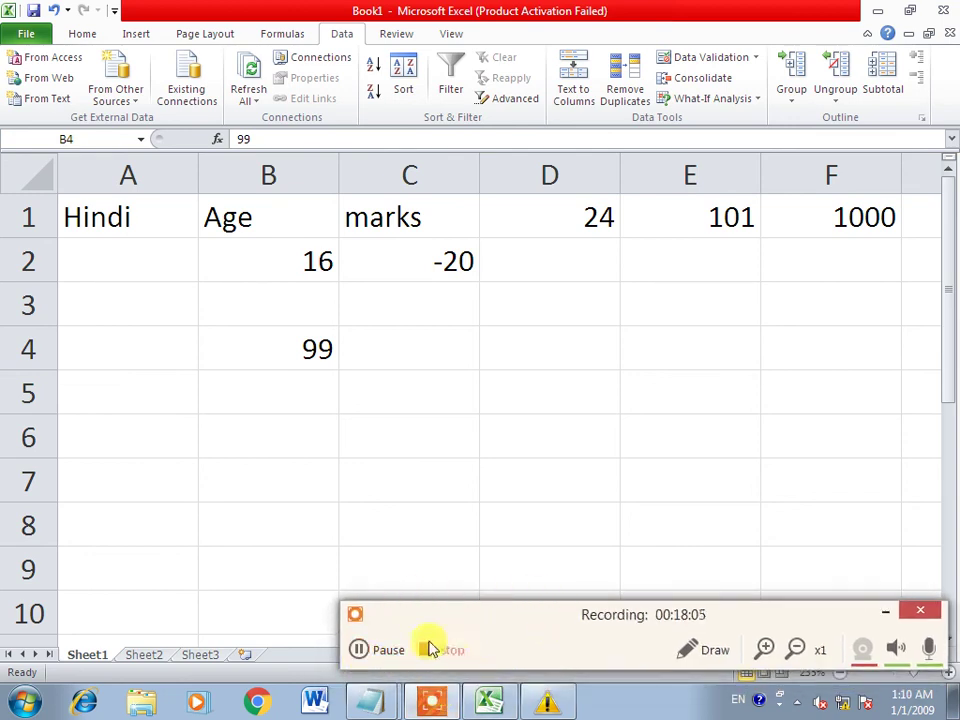